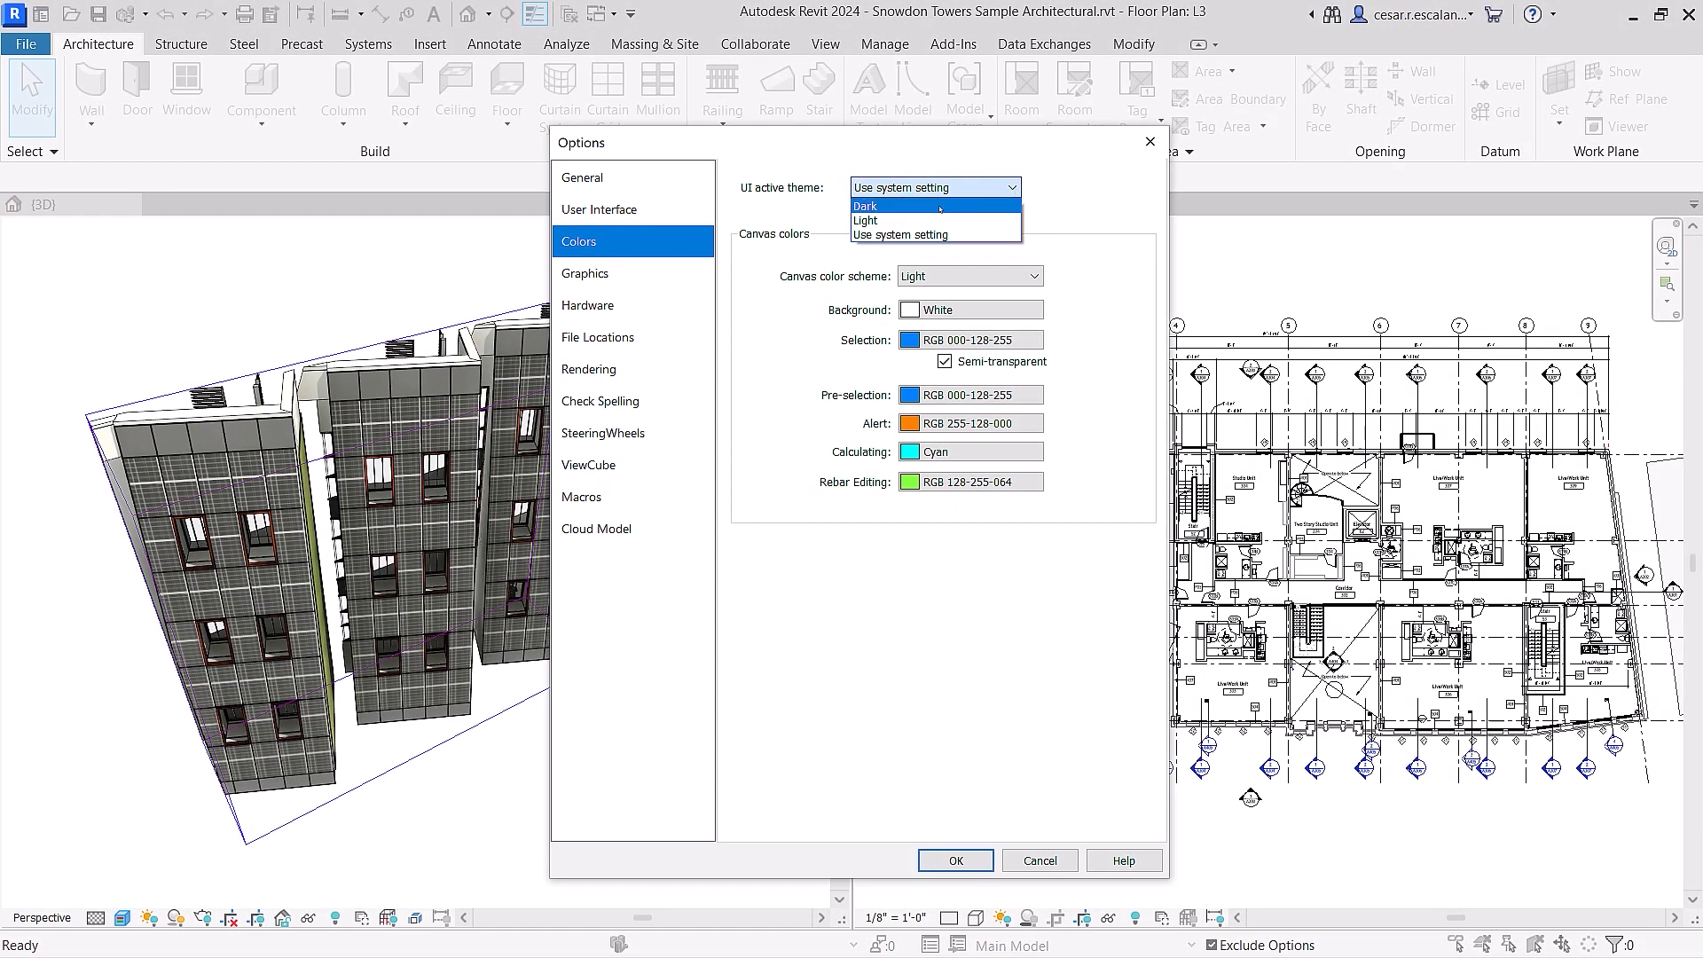
Set the active UI theme to Dark and inspect the Snowdon Towers 3D and L3 floor plan views on a dark canvas.
left_click(940, 207)
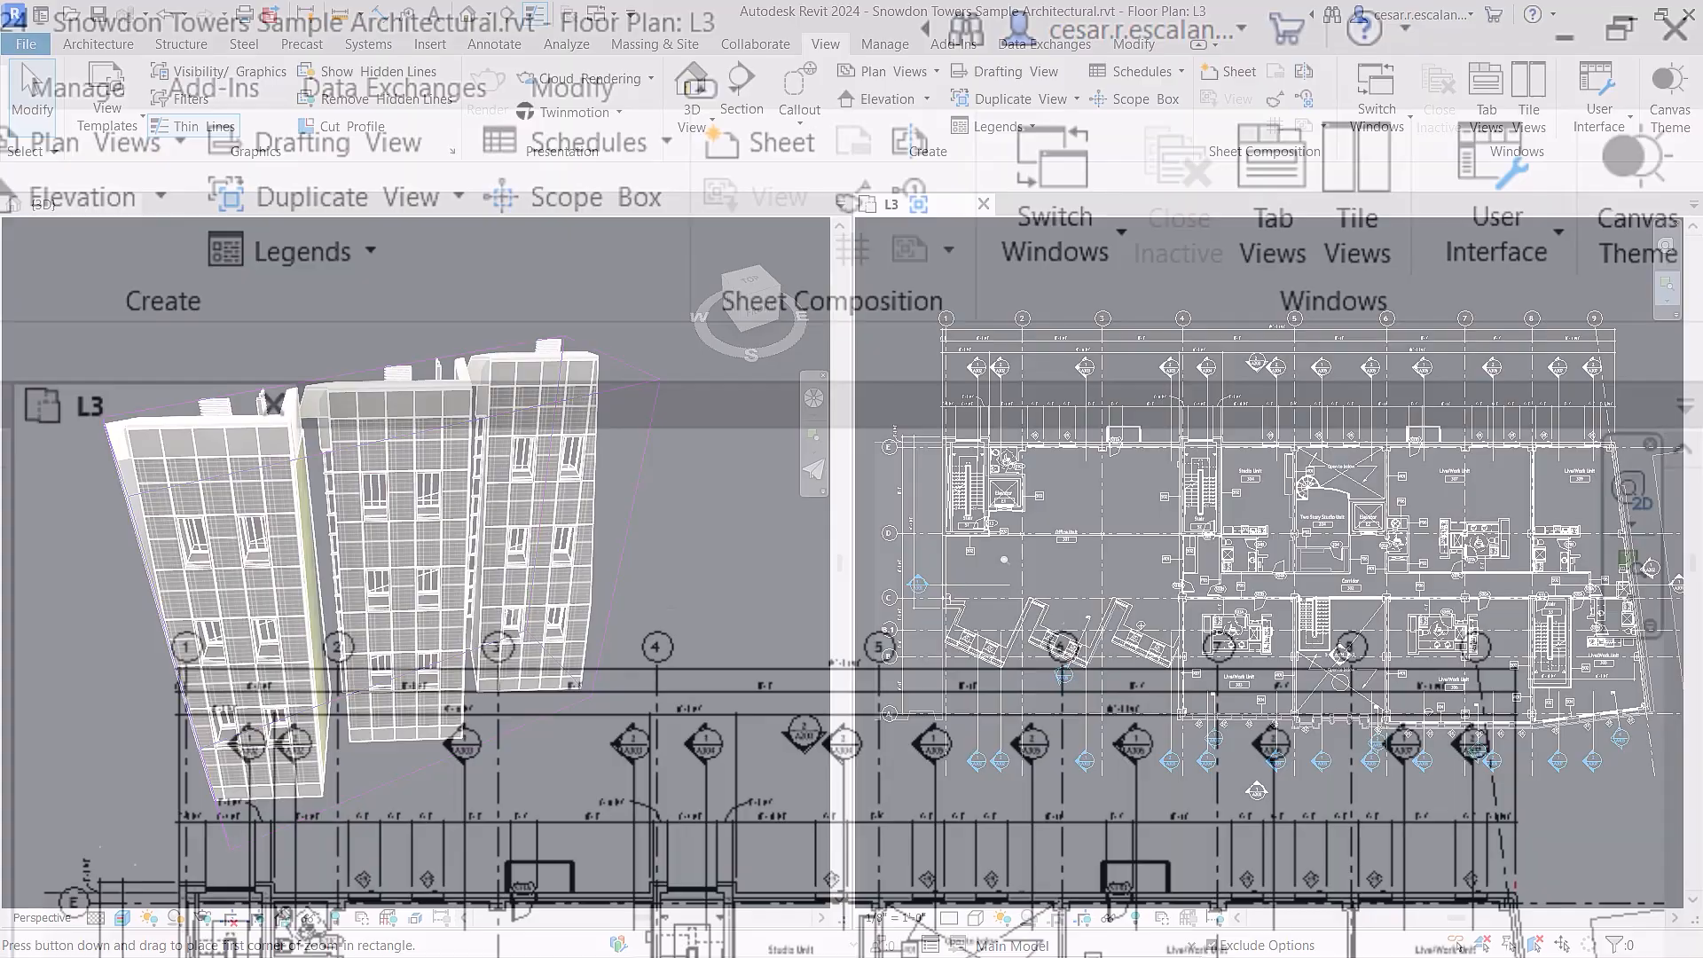
key("d")
key("i")
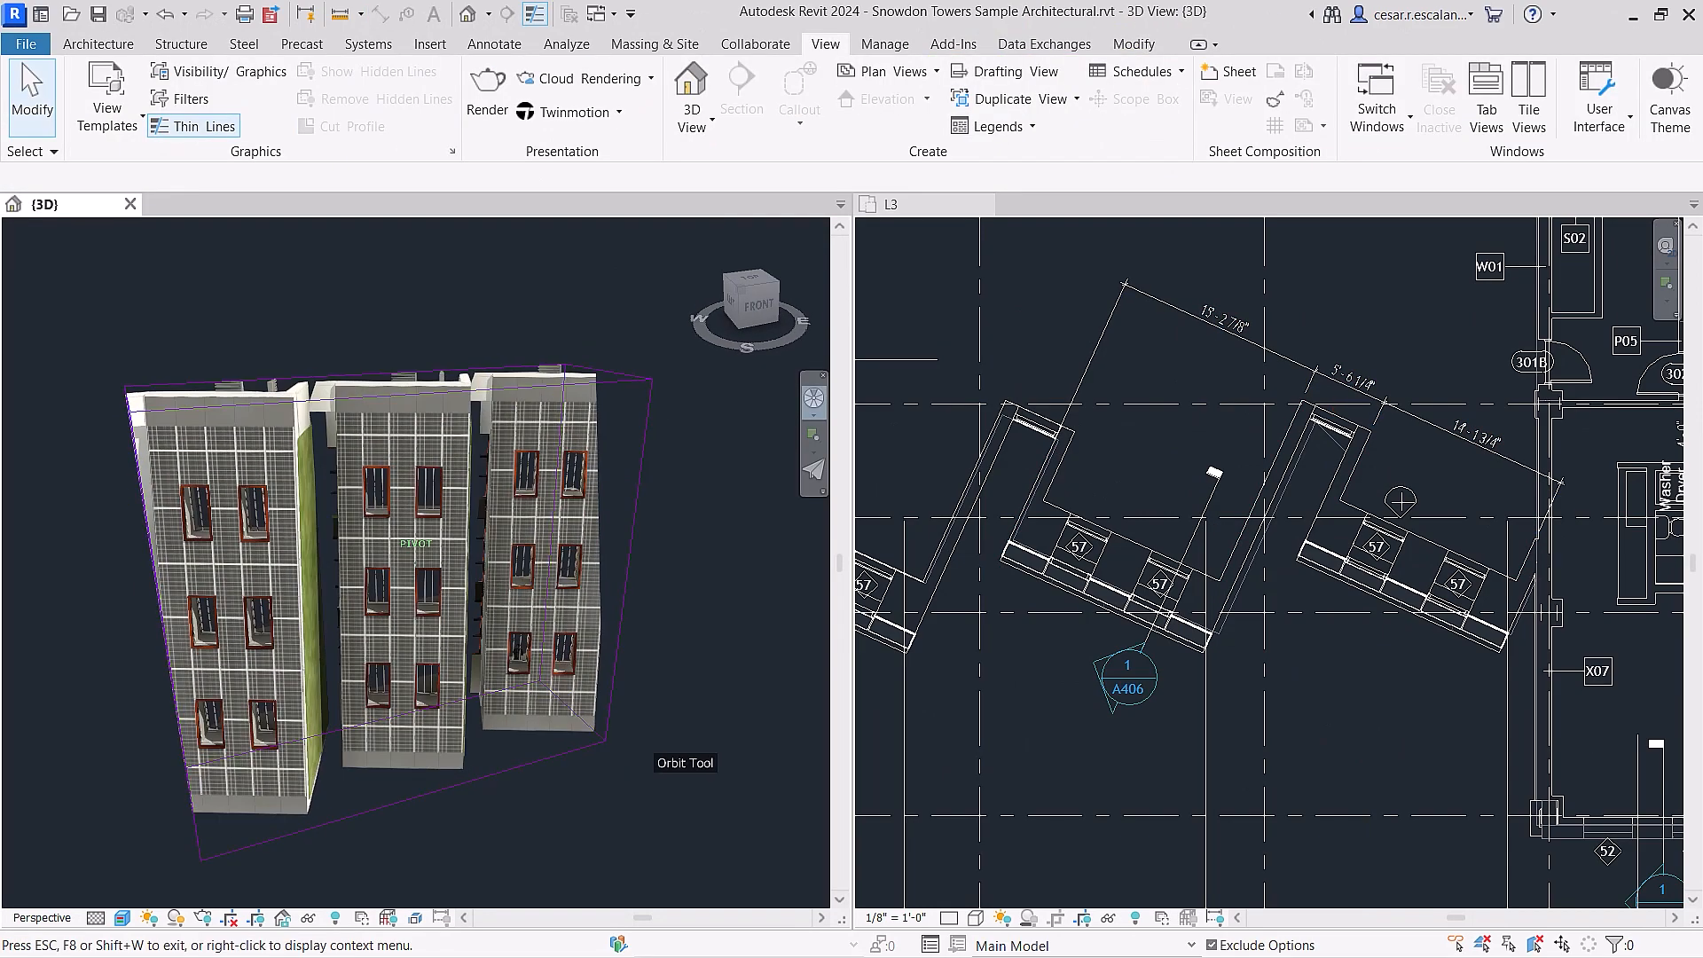
middle_click_drag(688, 740, 570, 688, "shift")
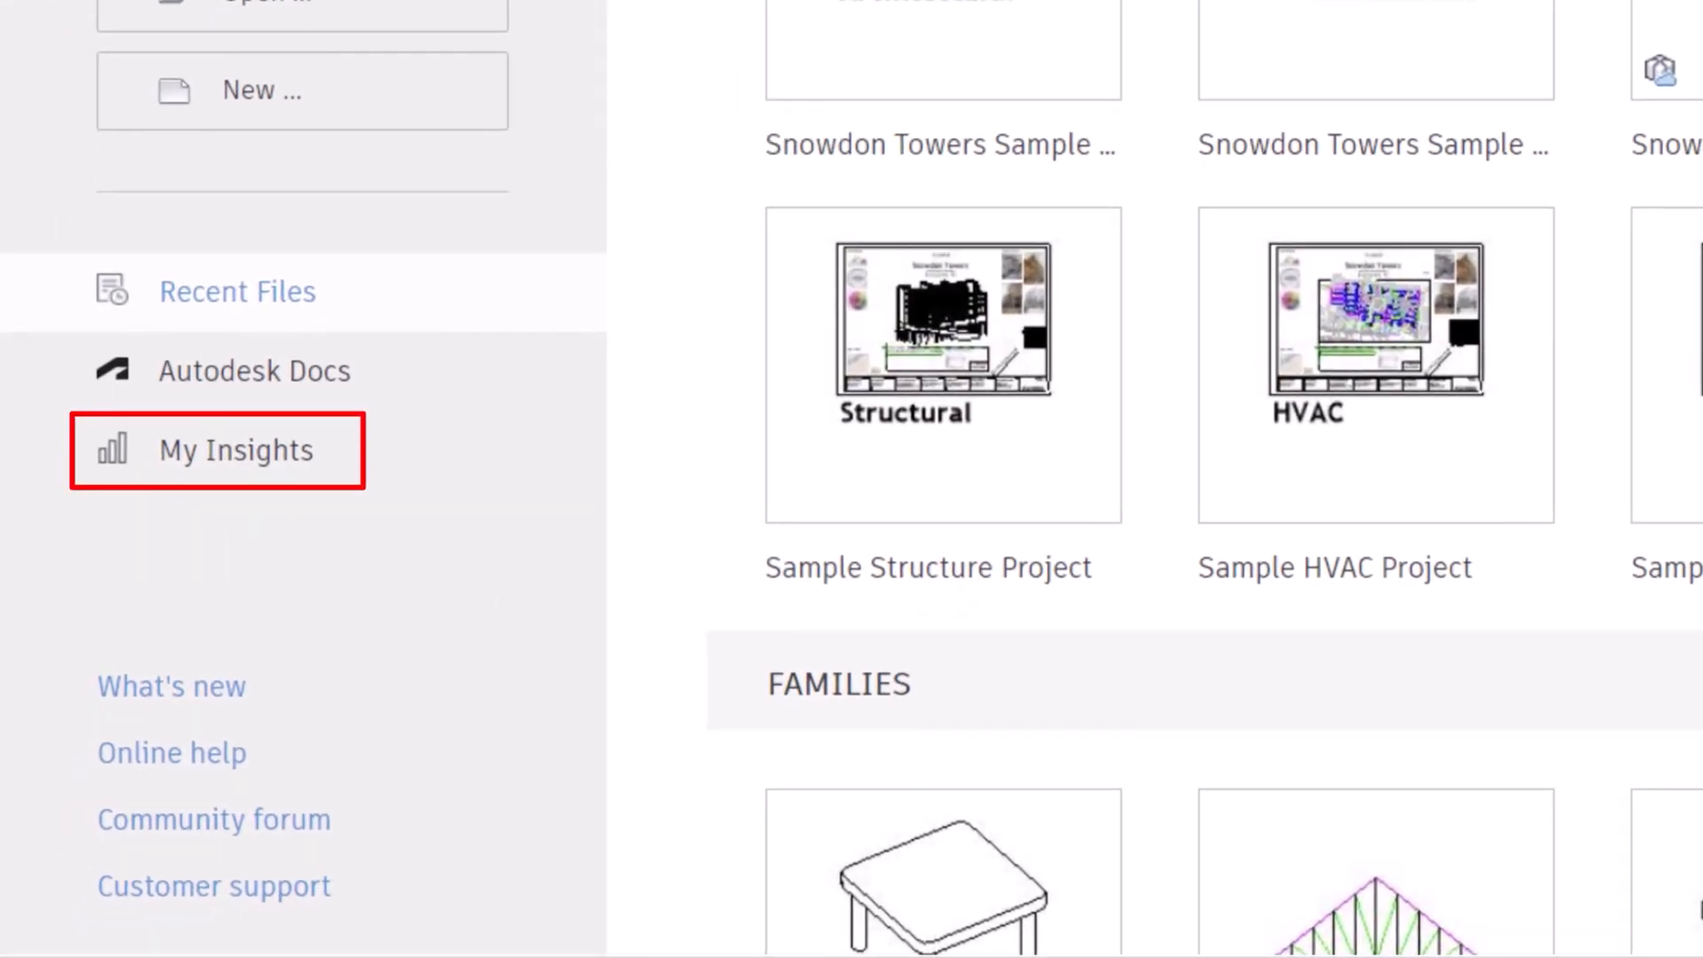
Open My Insights and read the help article for the recommended Render command.
left_click(335, 467)
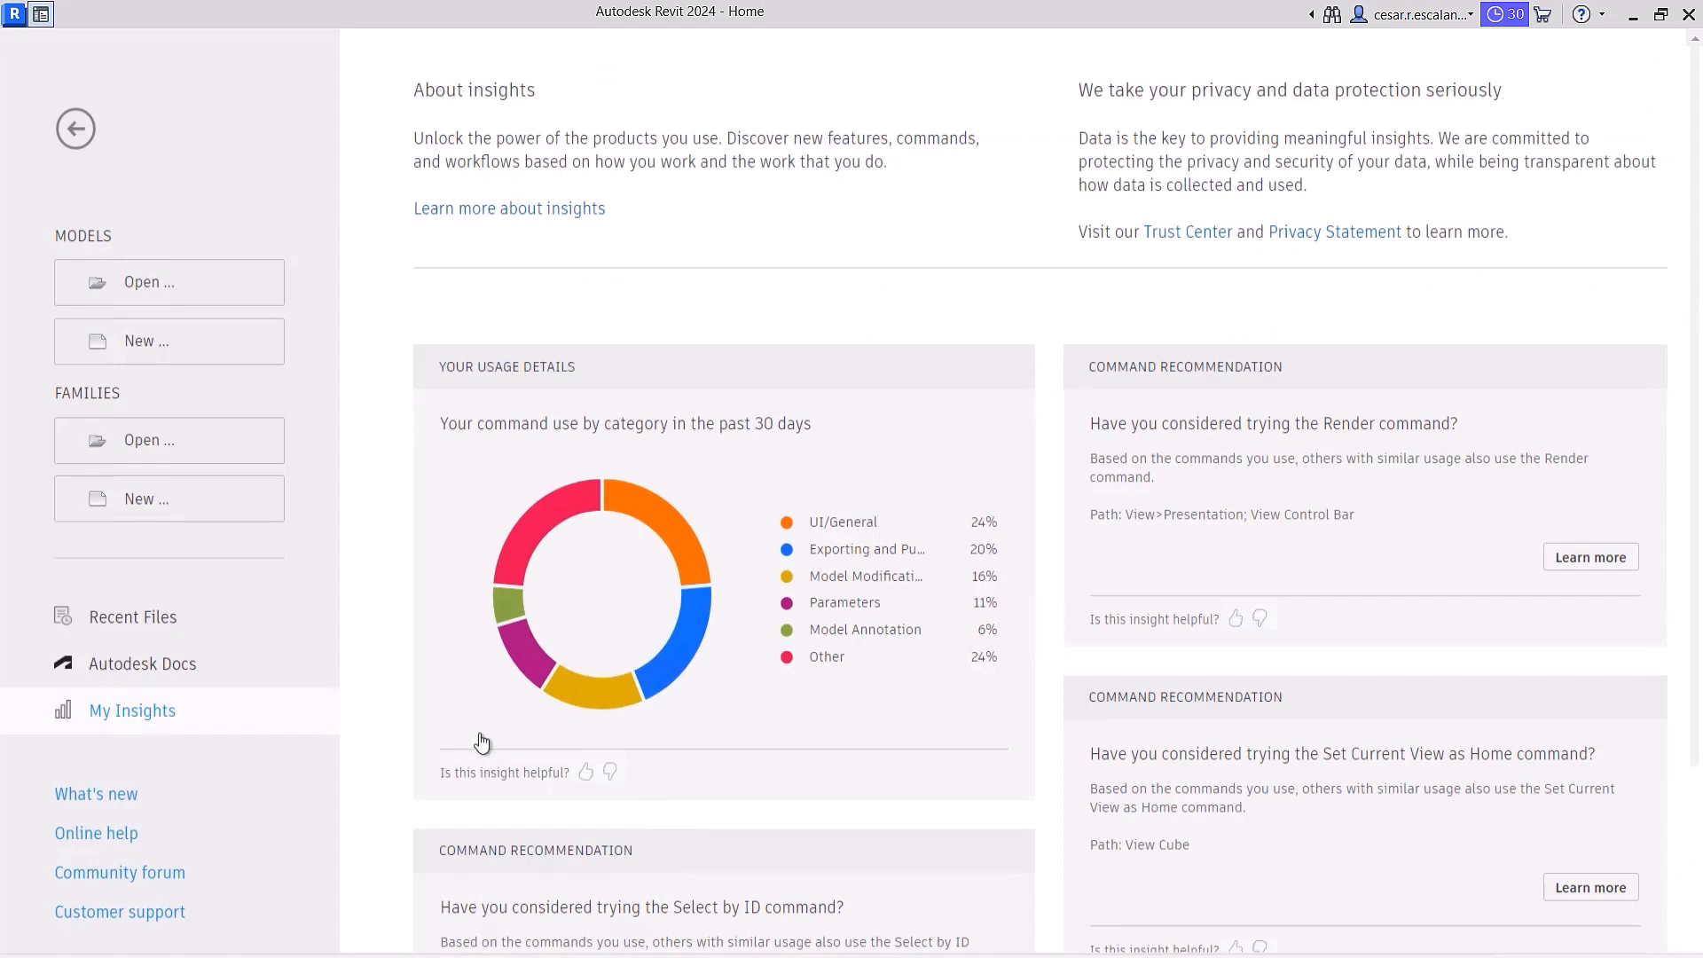
mouse_move(542, 545)
left_click(1590, 558)
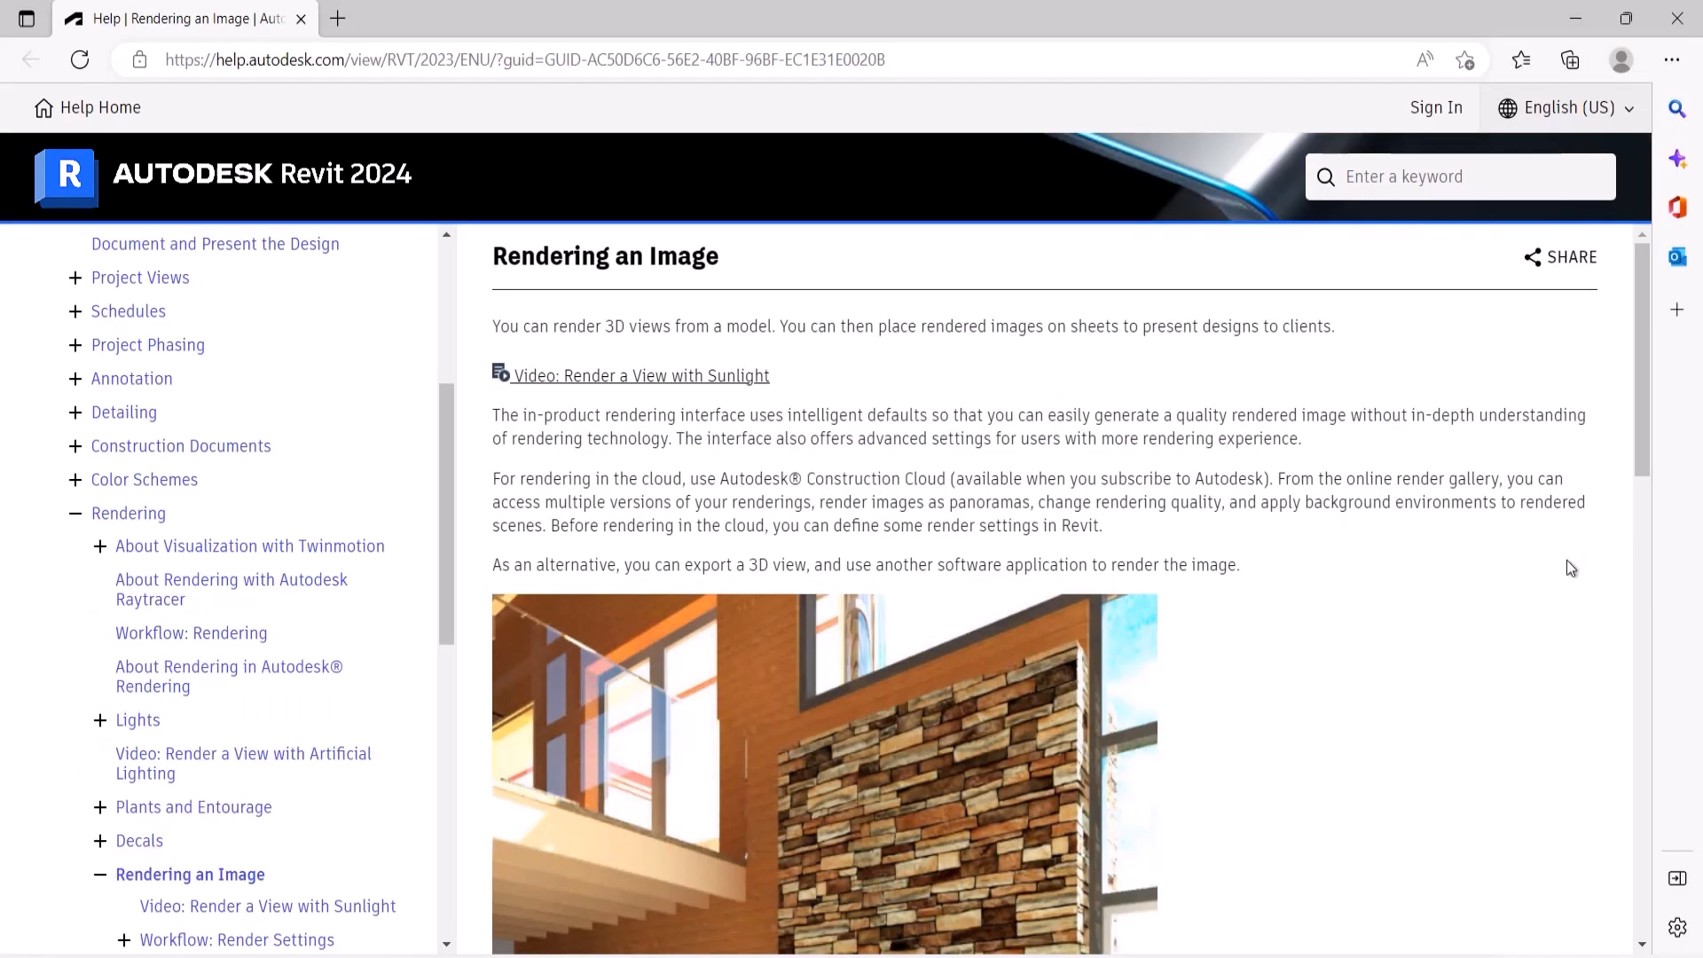
scroll(1568, 561, "down", 5)
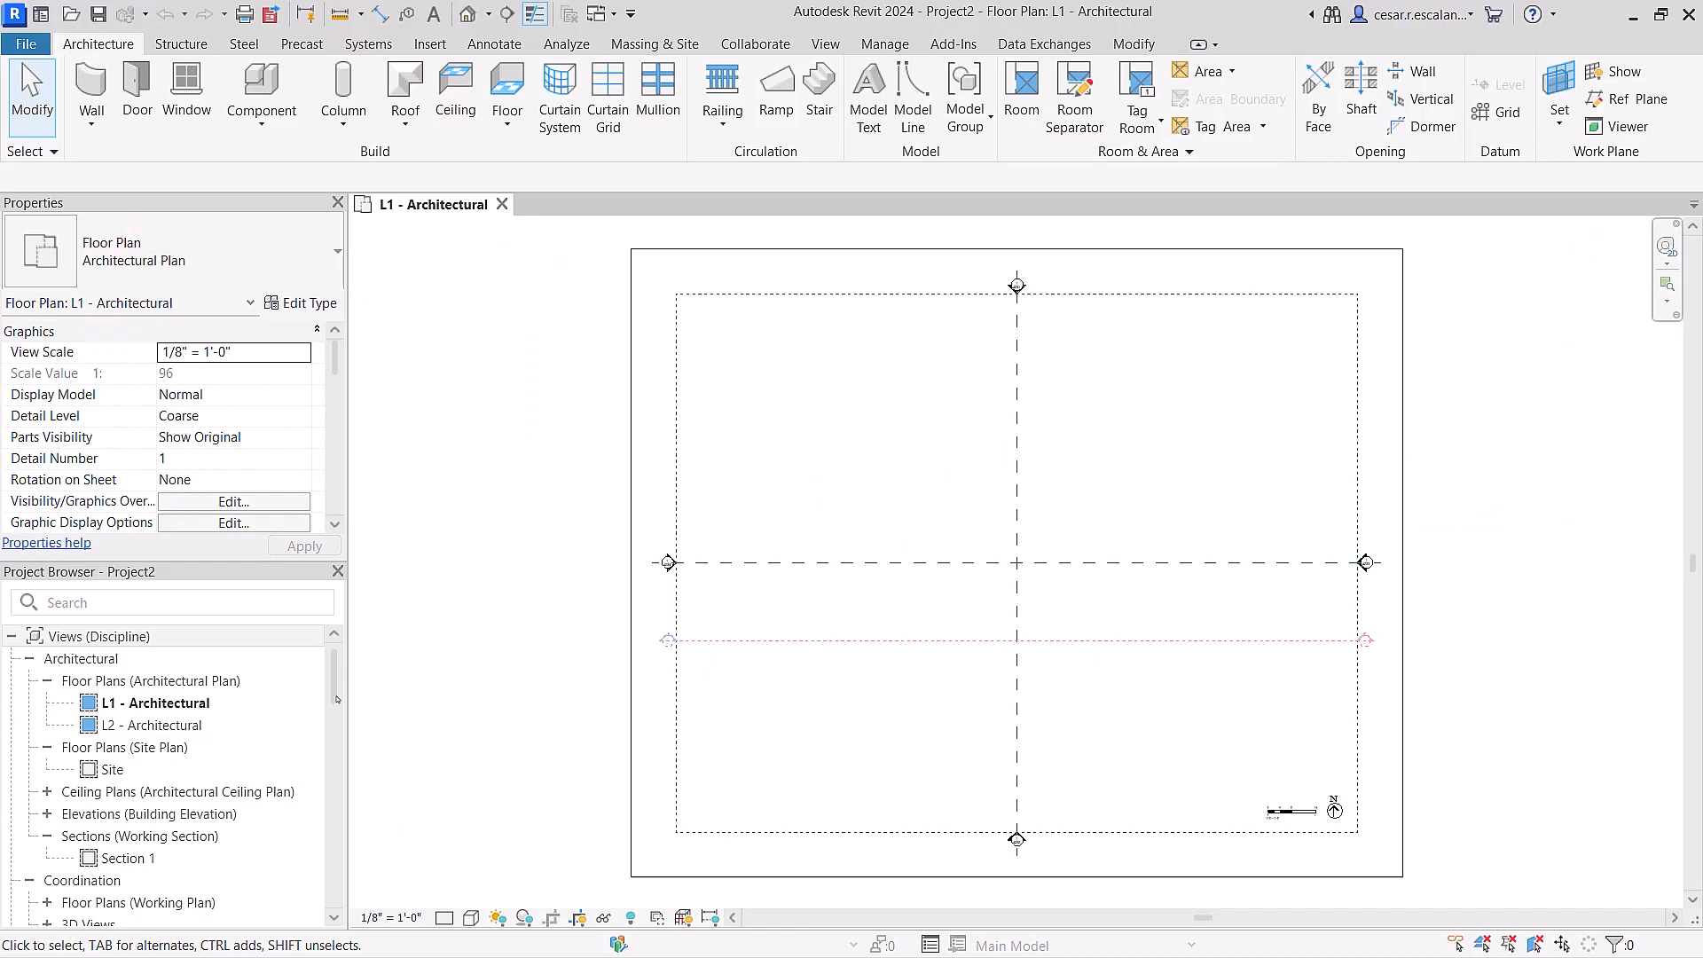
Examine the project views and the Snowdon Towers architectural, facade, structural and site models in 3D.
scroll(318, 905, "down", 8)
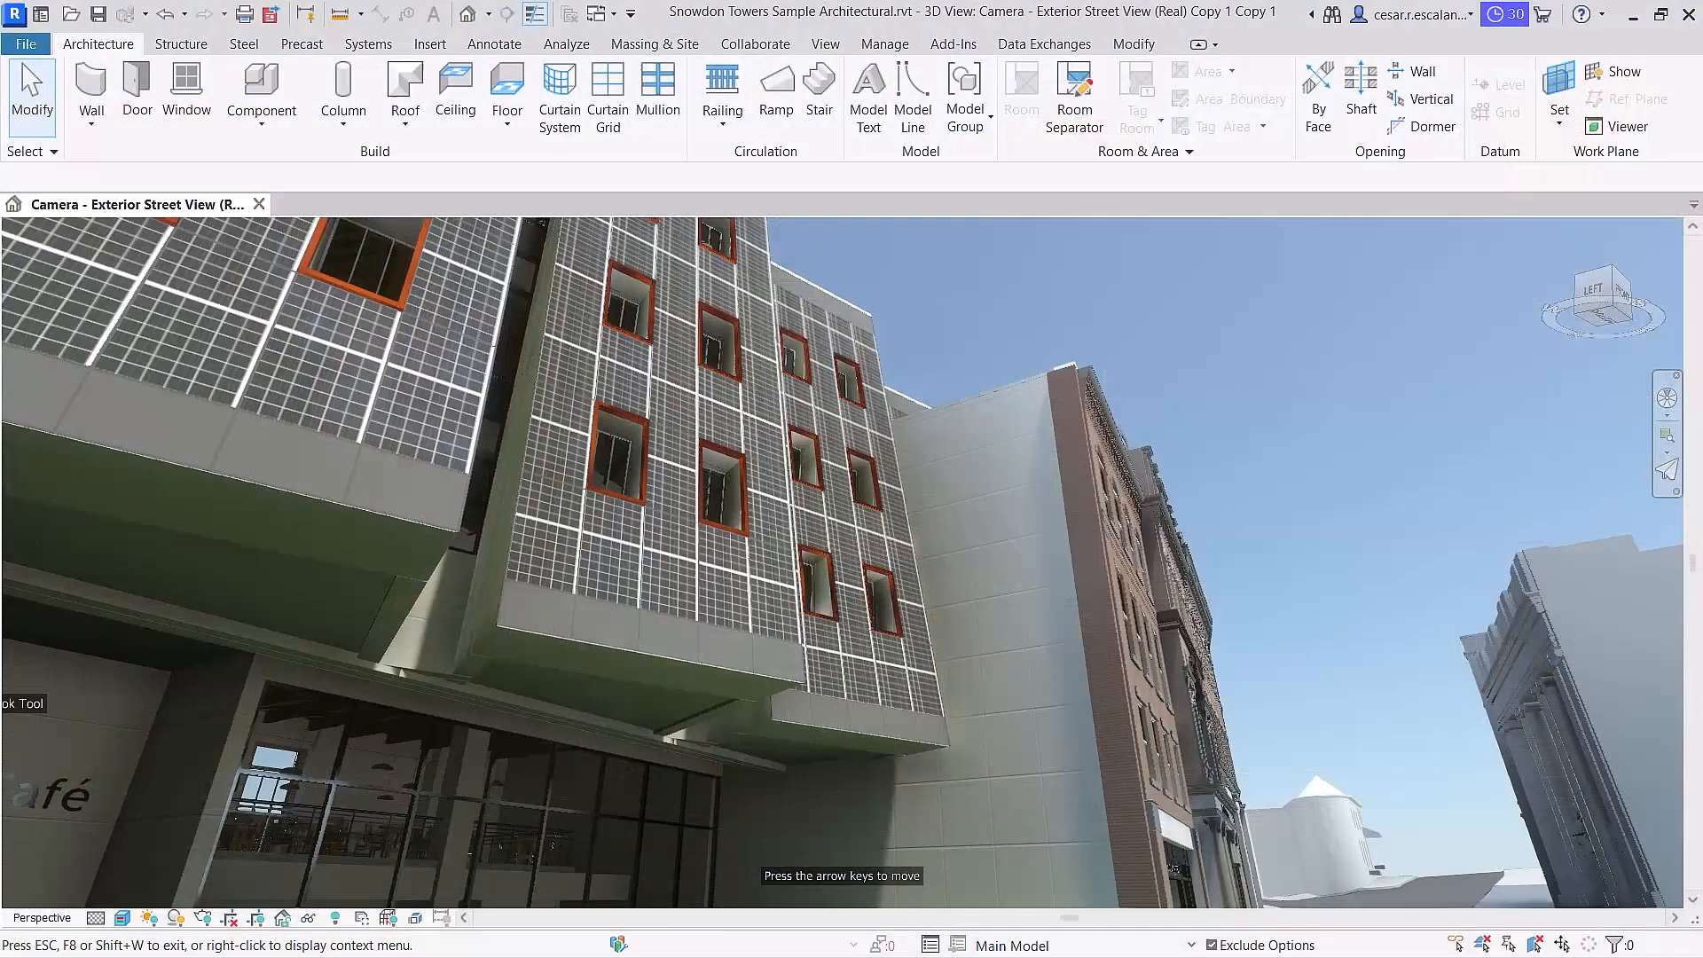
left_click_drag(16, 674, 1207, 708)
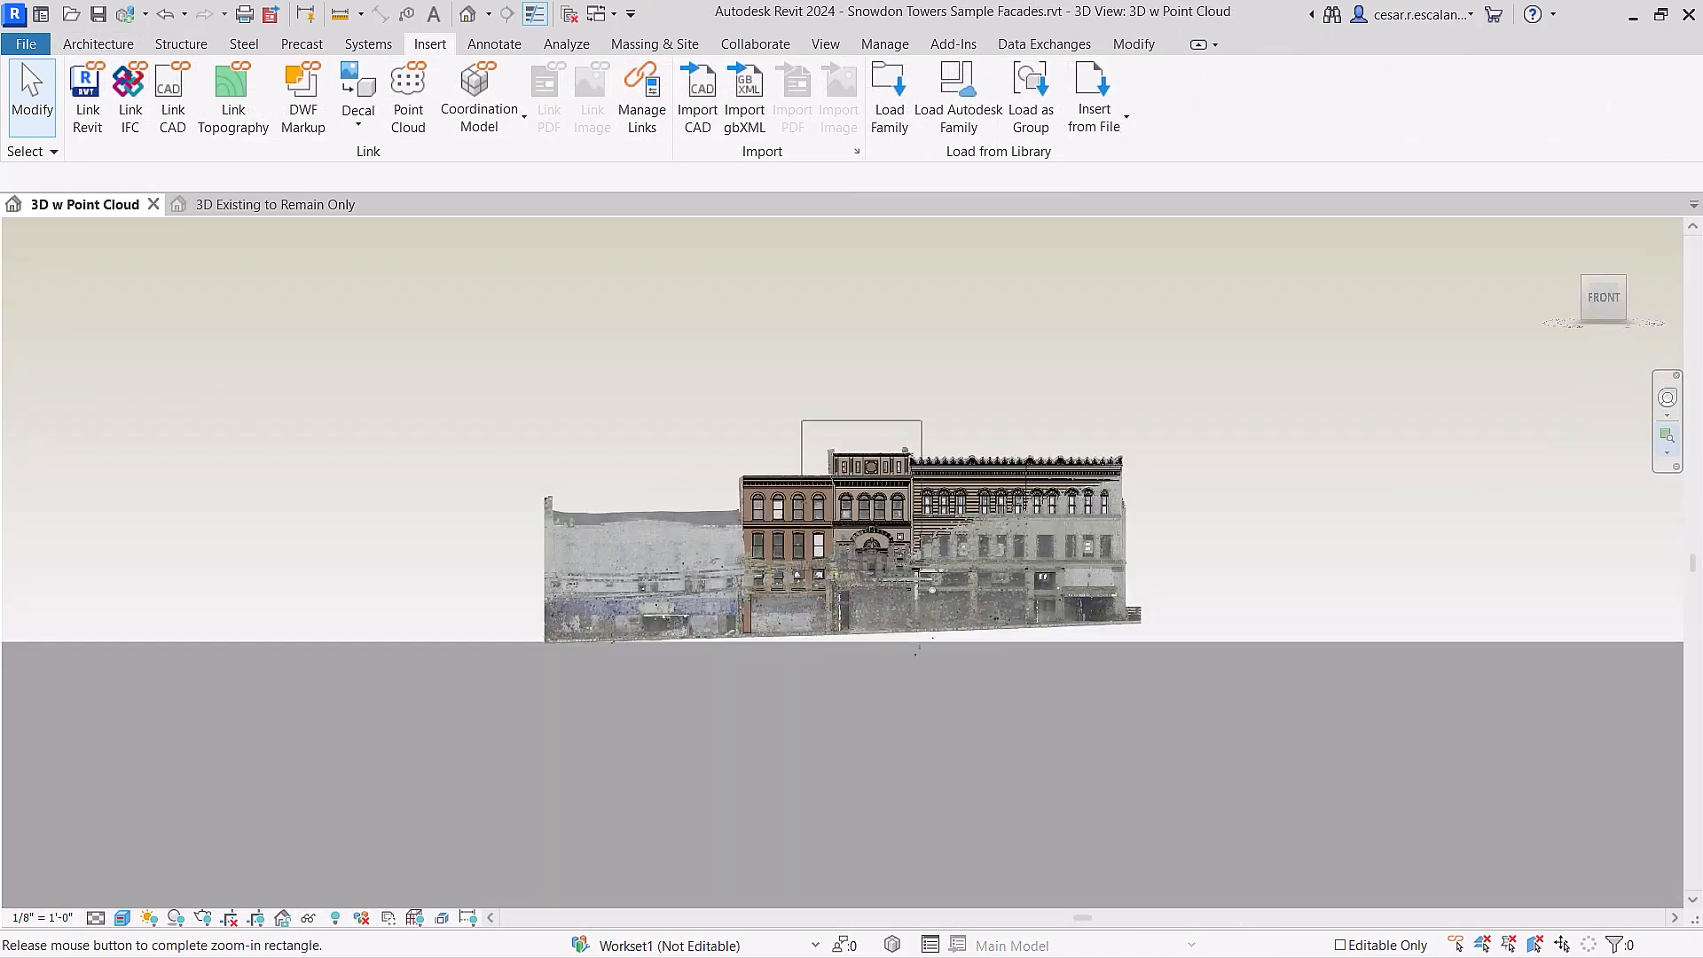
left_click_drag(918, 654, 920, 654)
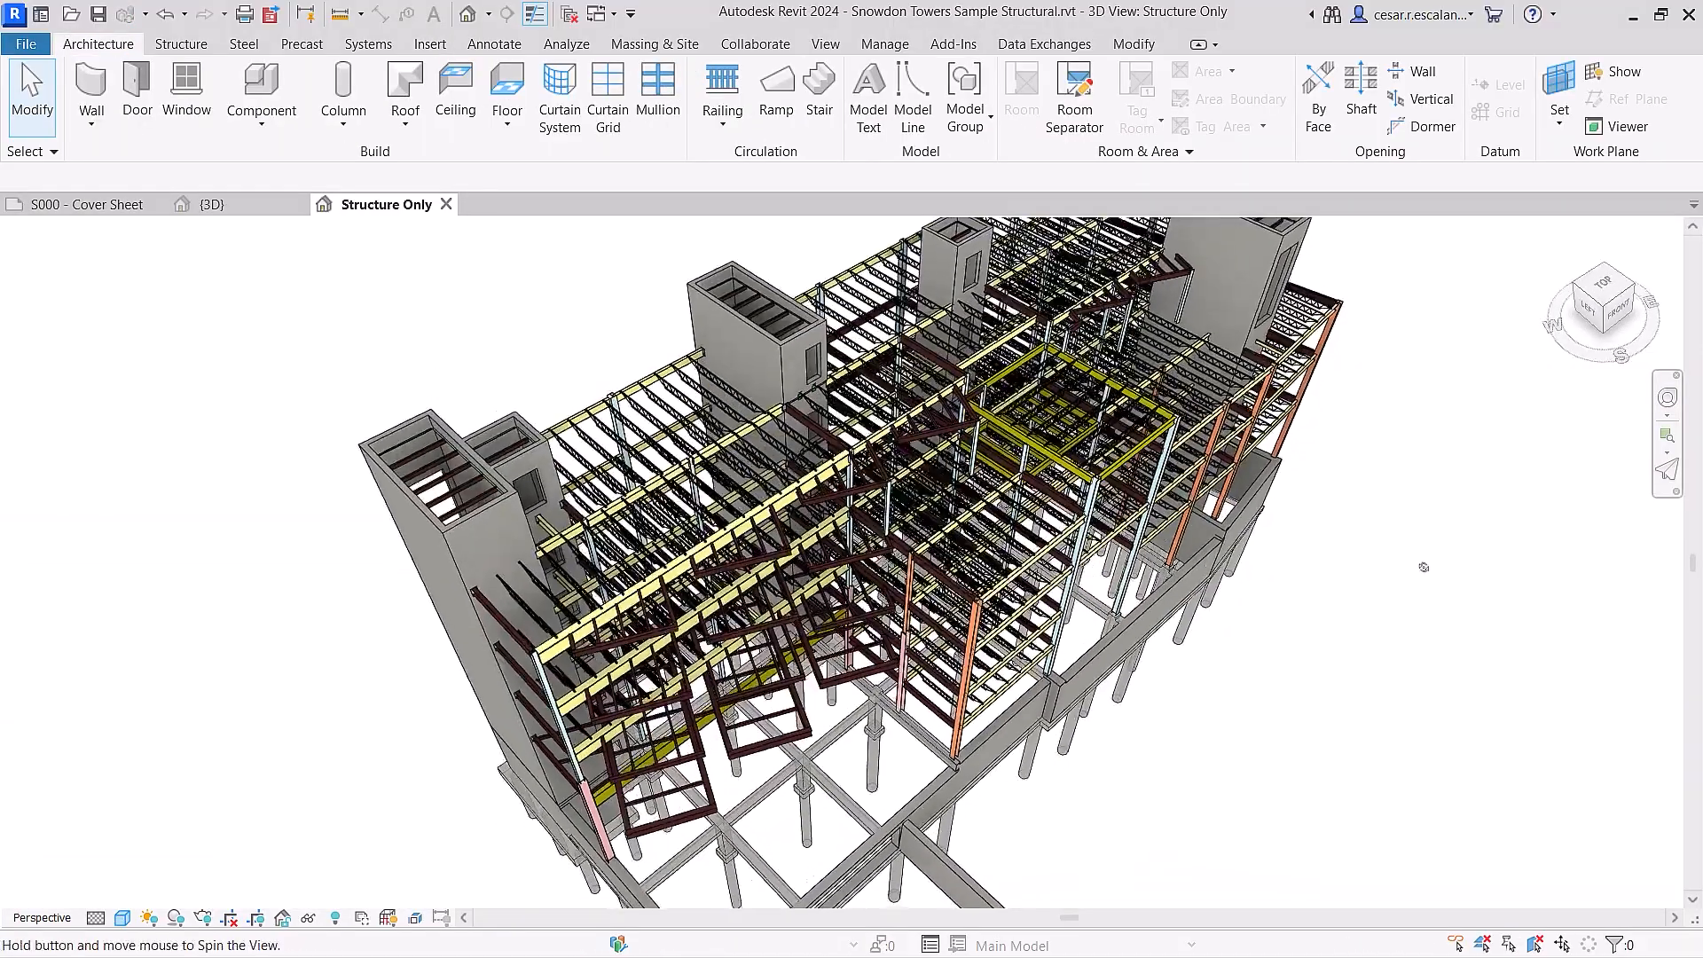
middle_click_drag(1423, 566, 1242, 567, "shift")
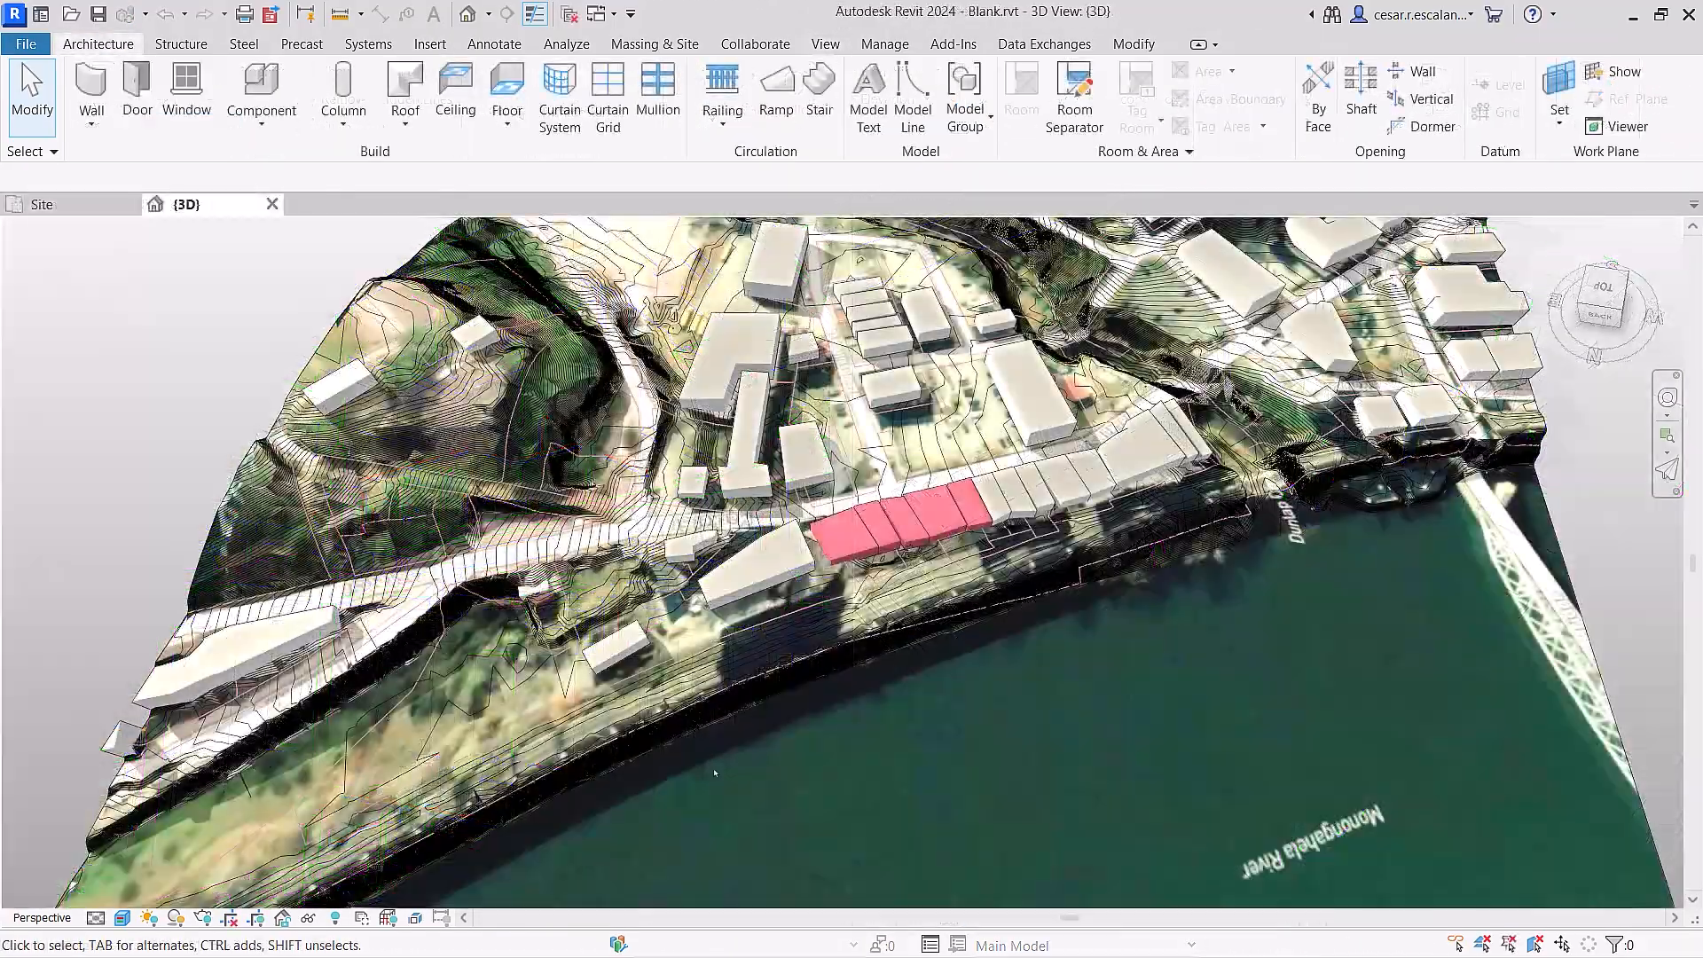
scroll(851, 559, "up", 2)
middle_click_drag(775, 705, 1641, 630, "shift")
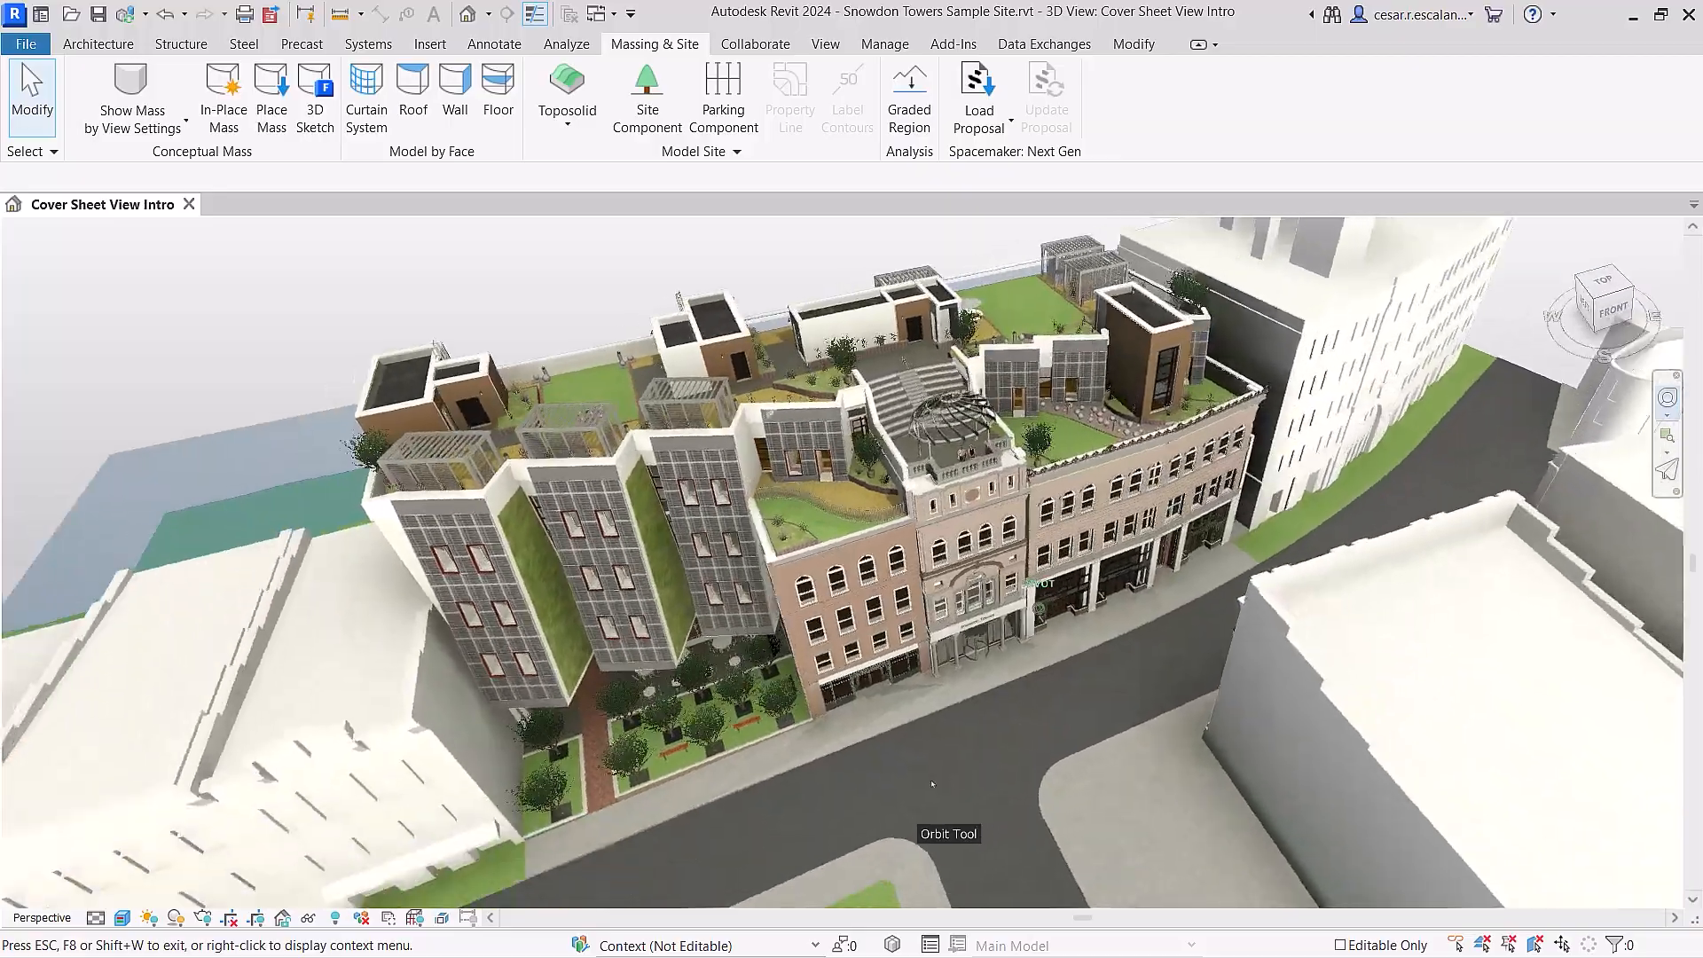
left_click_drag(932, 784, 231, 792)
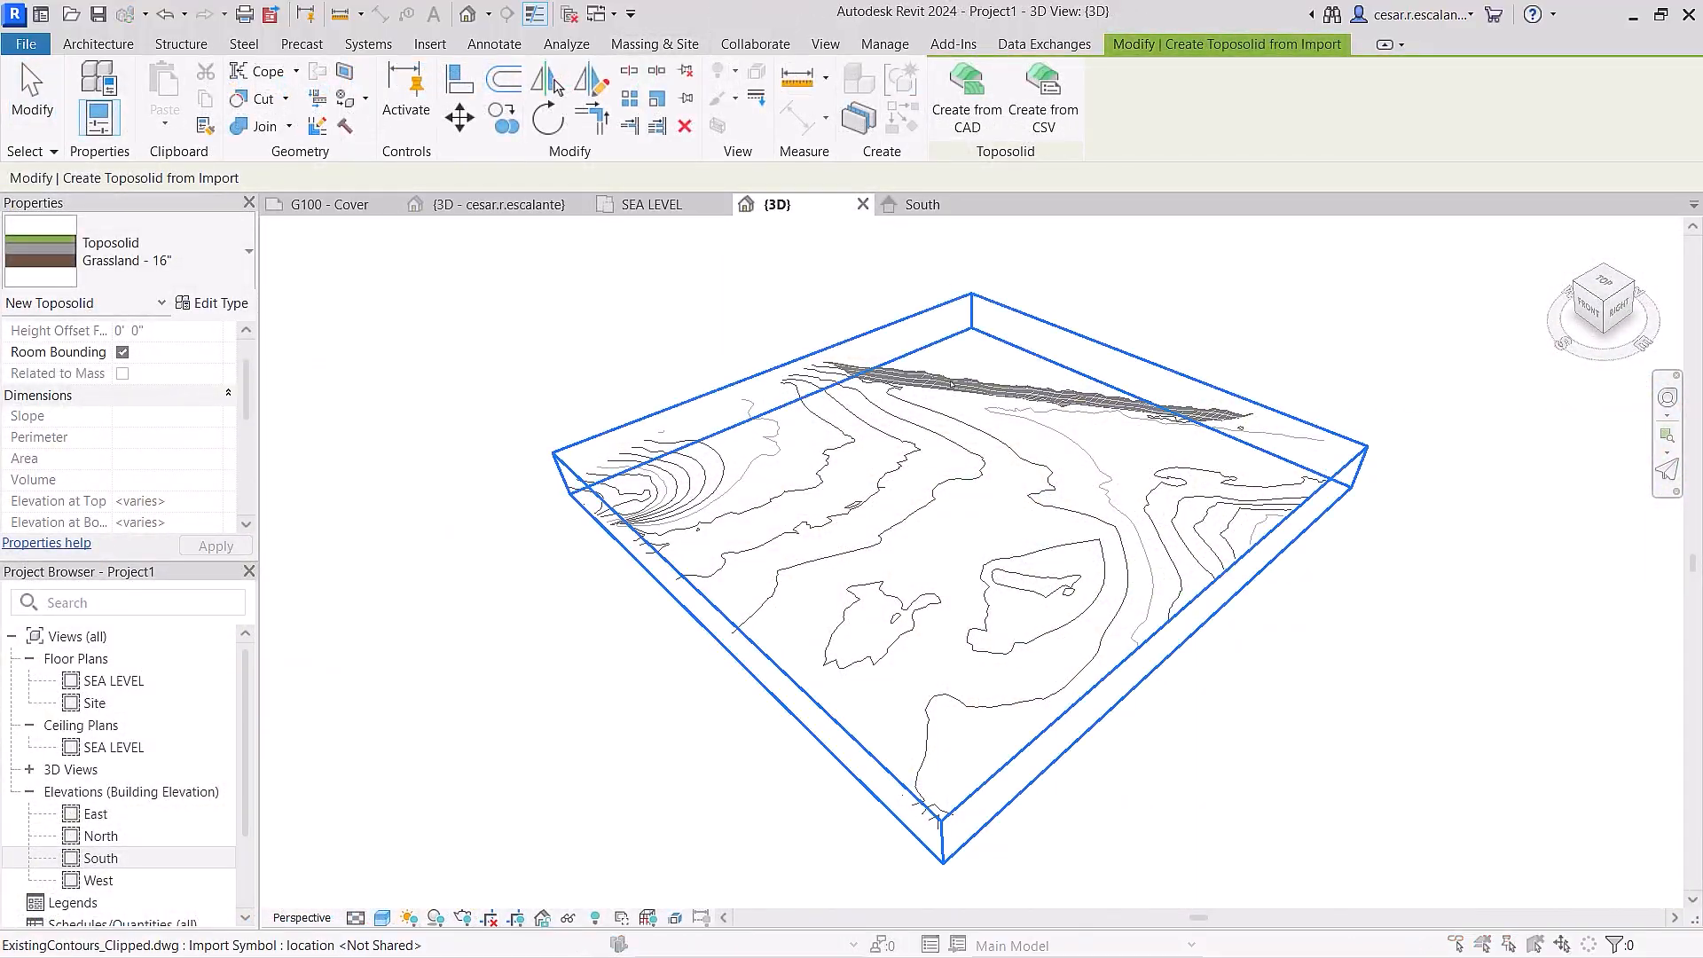
Create a Grassland - 16" toposolid from the imported contours' C-TOPO-MAJR and C-TOPO-MINR layers and open its type's structure settings.
left_click(952, 383)
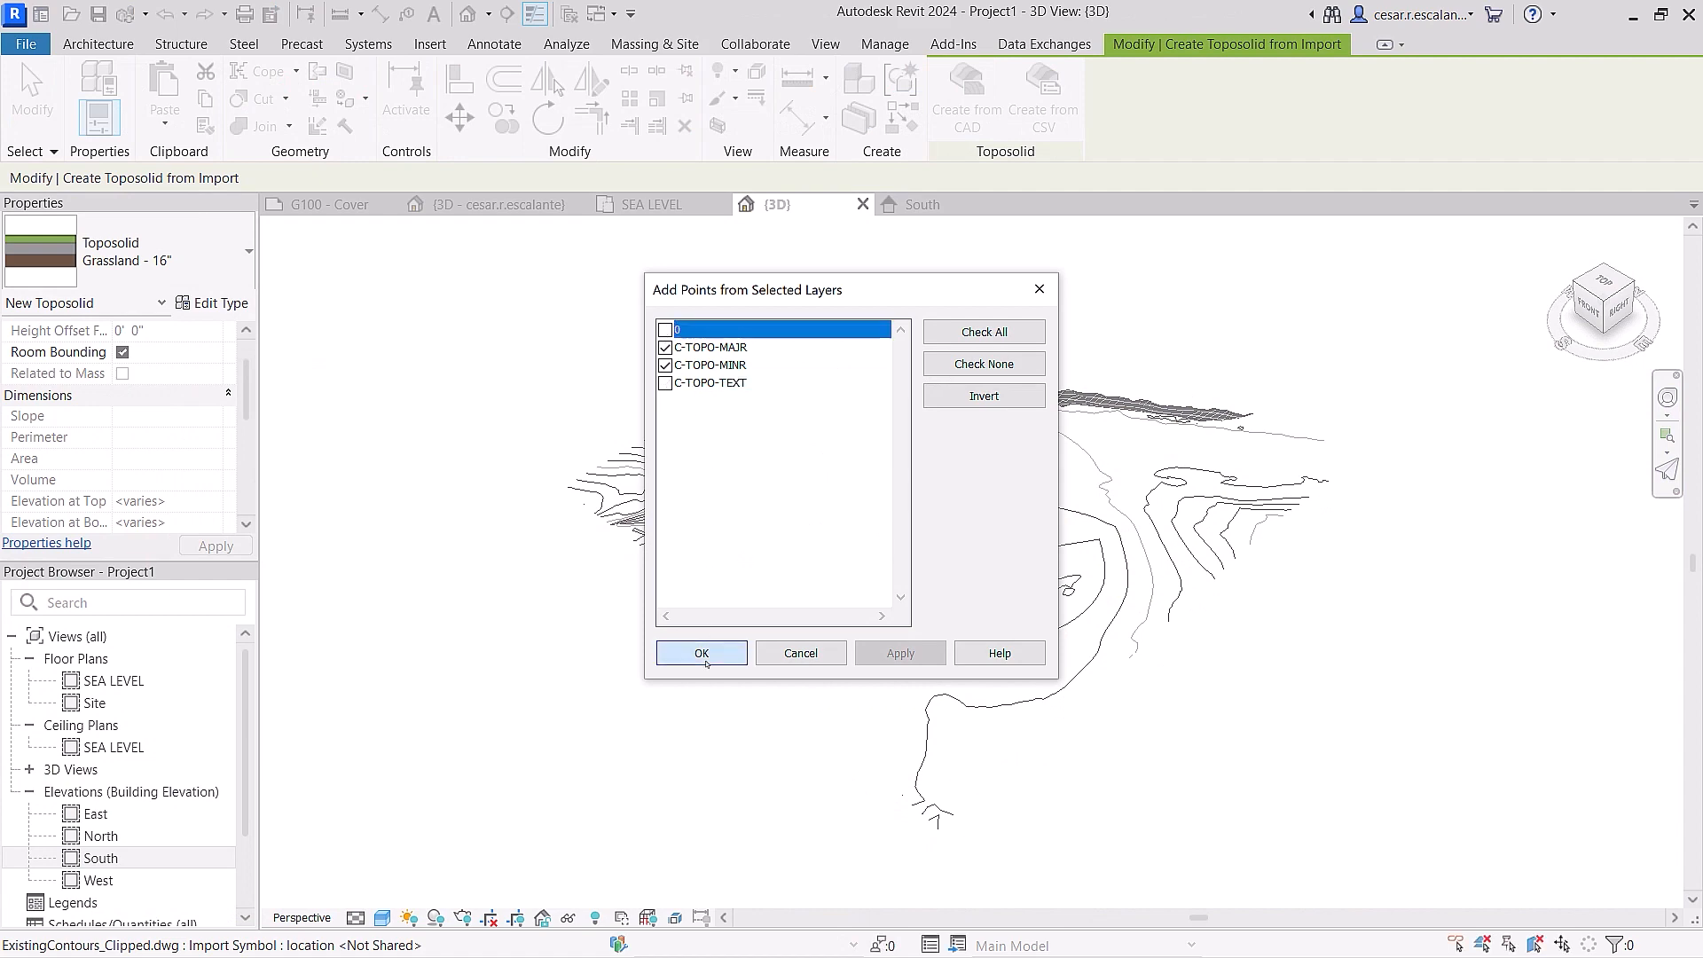
left_click(213, 303)
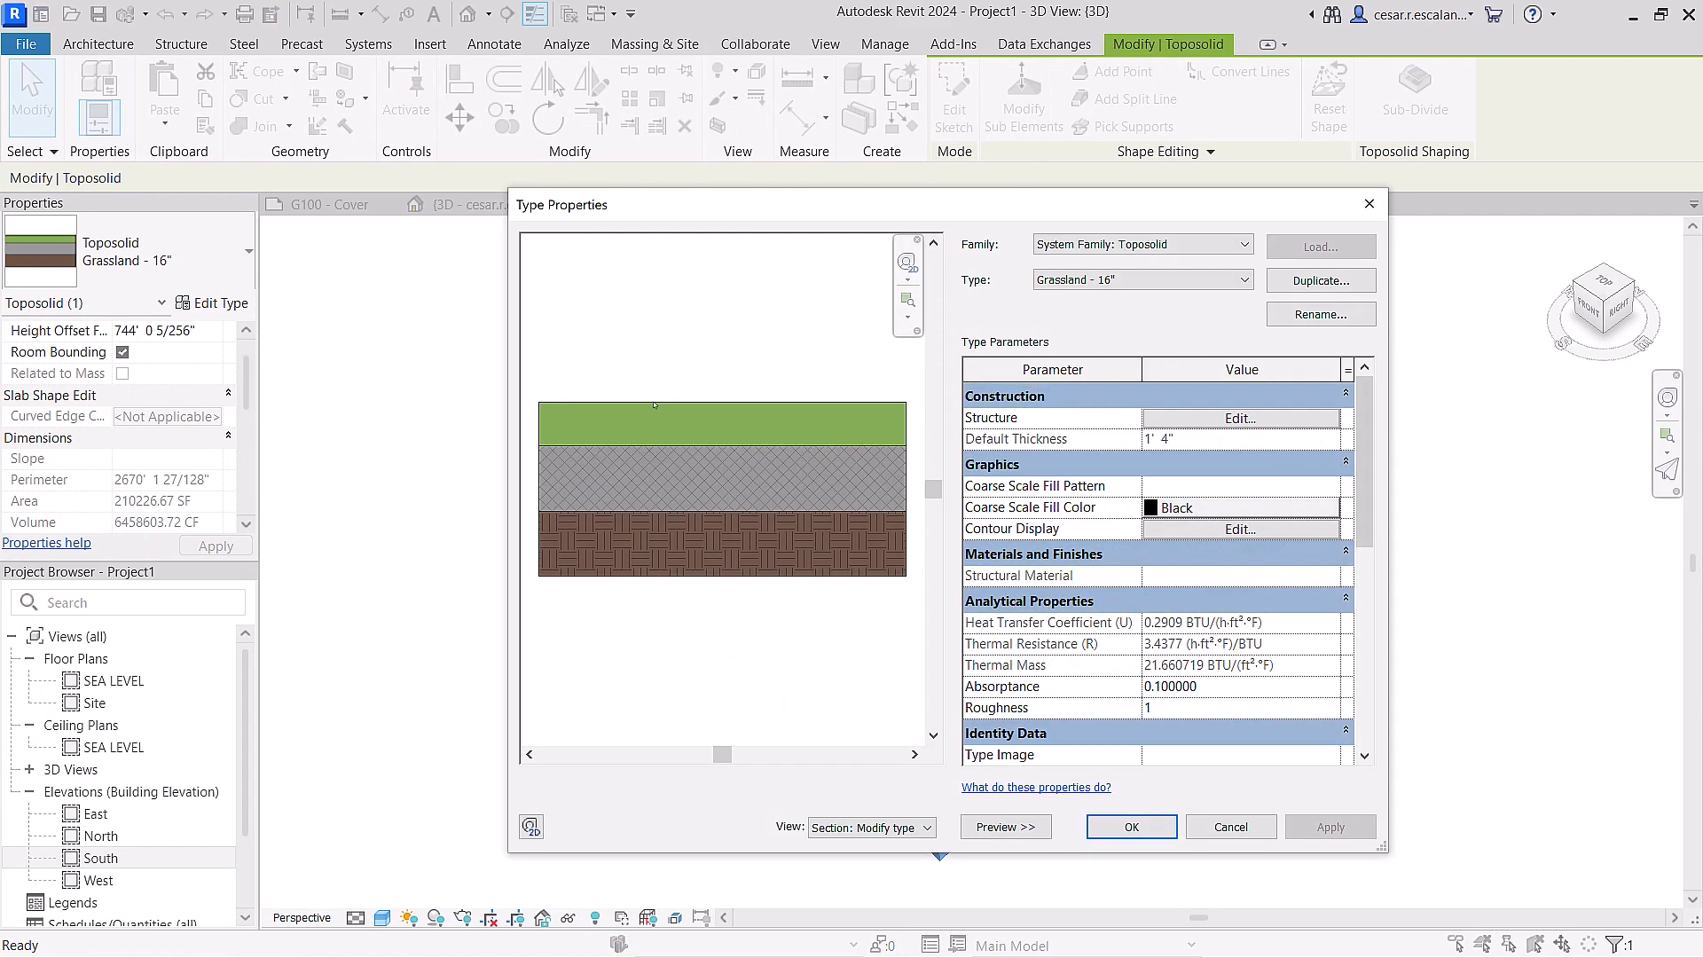
left_click(1214, 419)
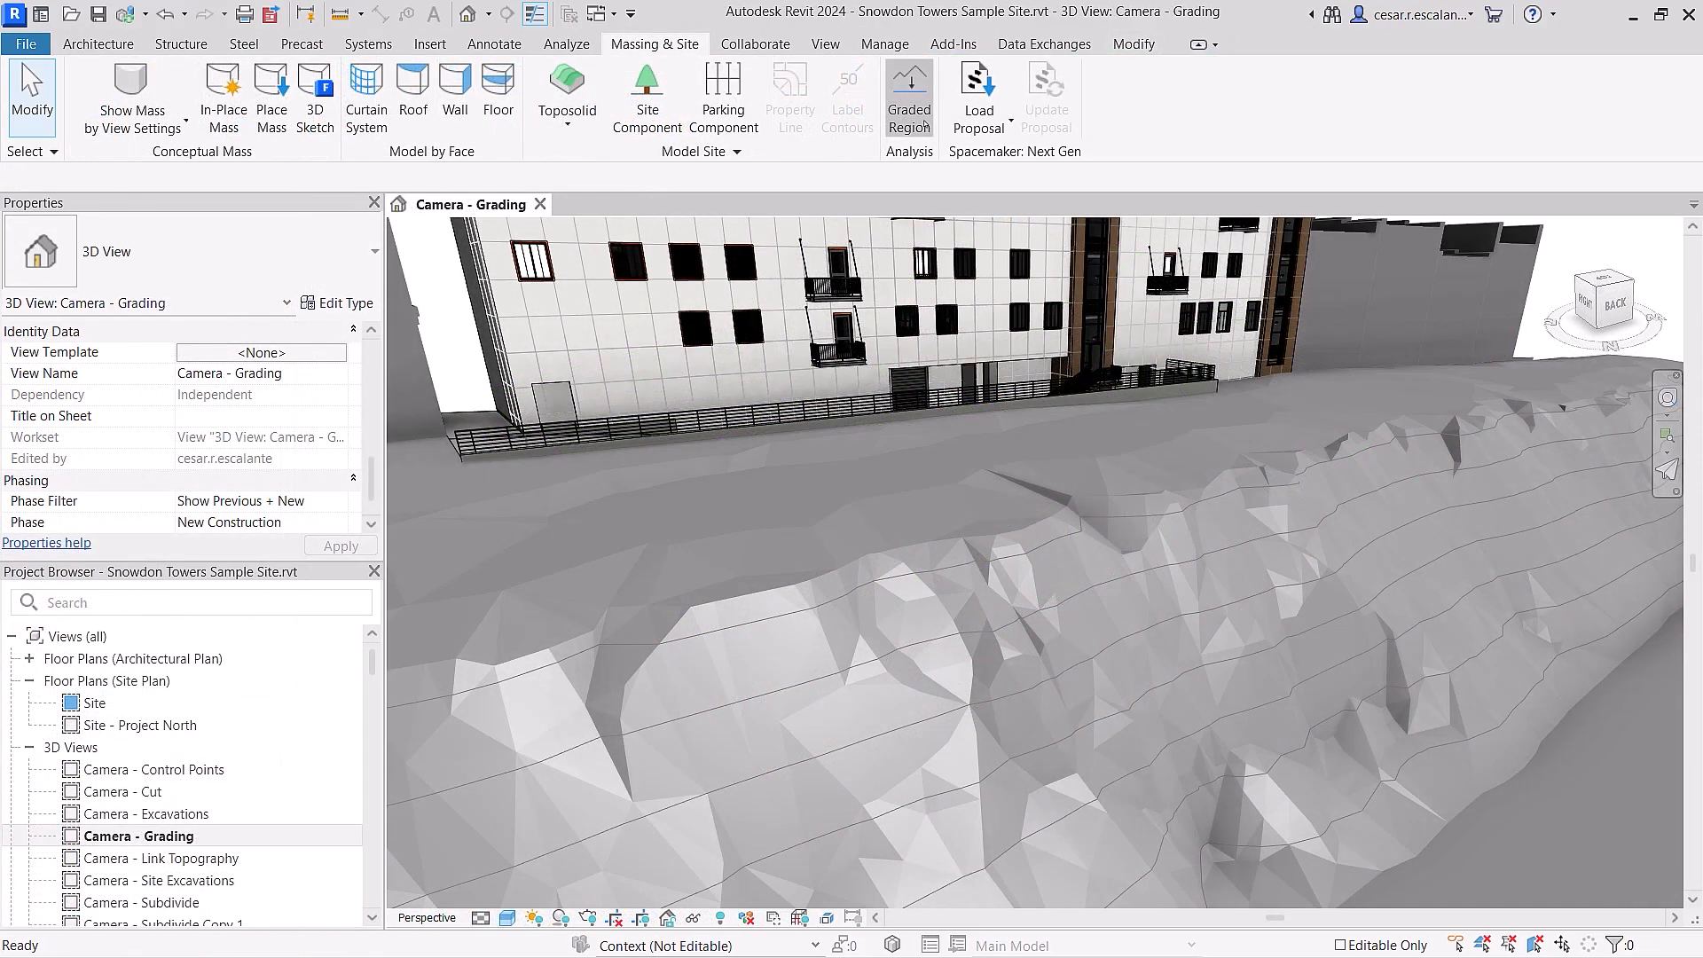
Start a graded region in the Camera - Grading view, creating a new topography exactly like the existing one.
left_click(909, 97)
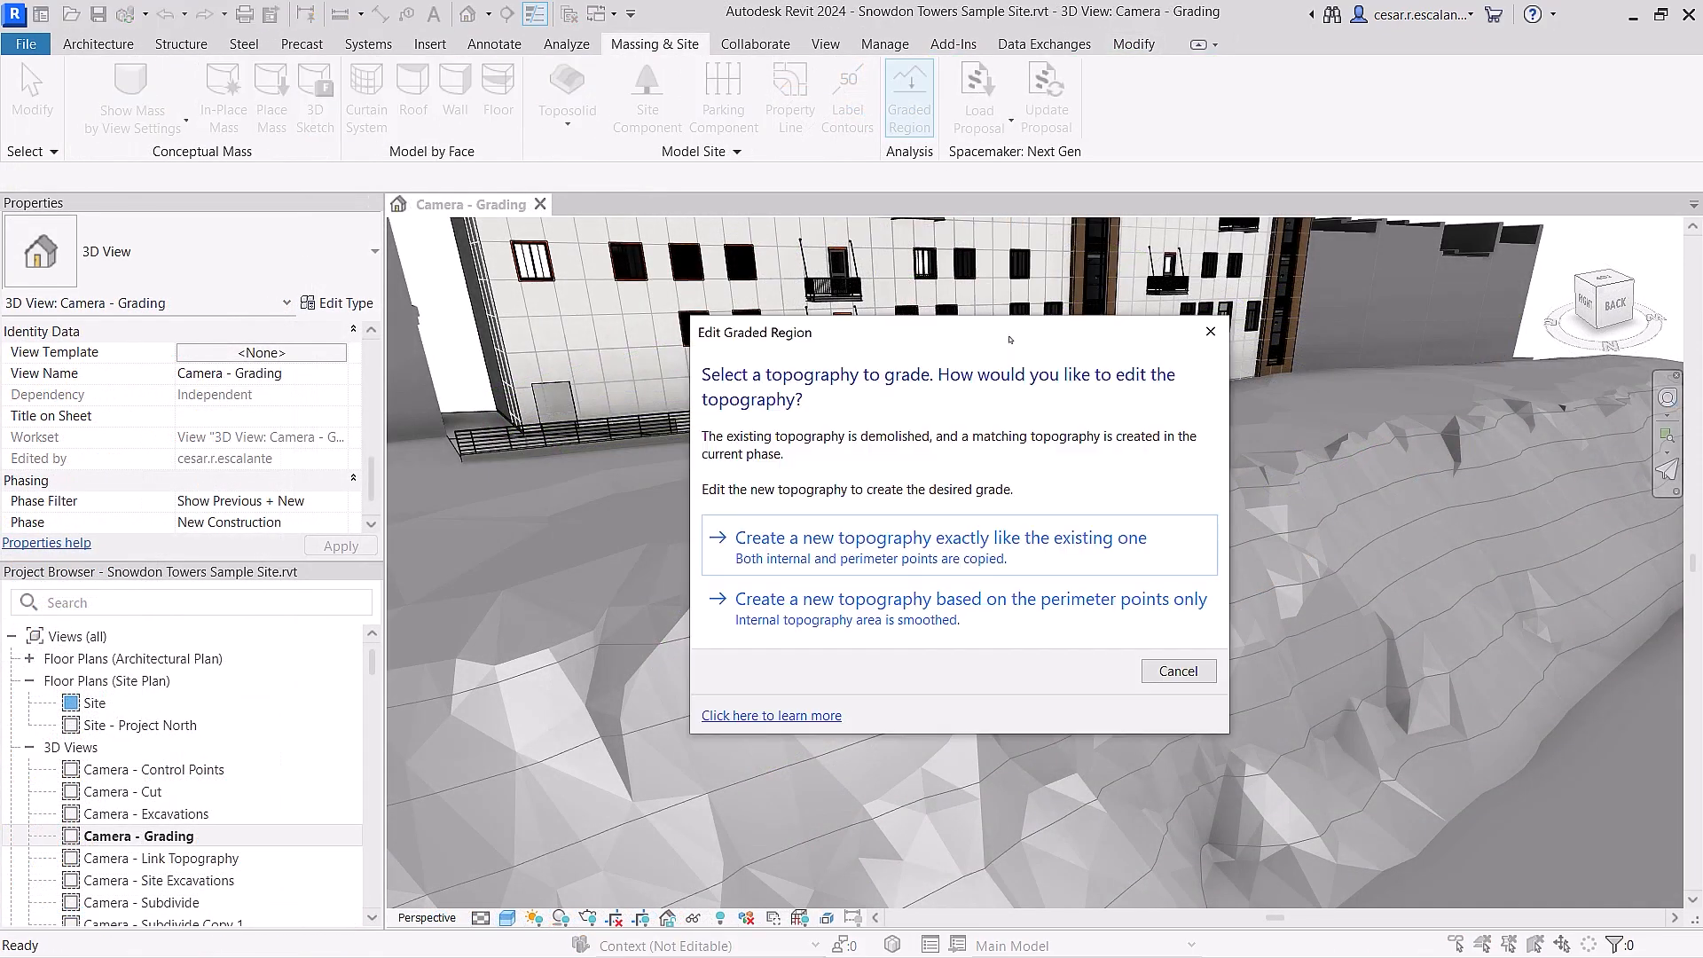
left_click(987, 559)
left_click(1542, 114)
type("7")
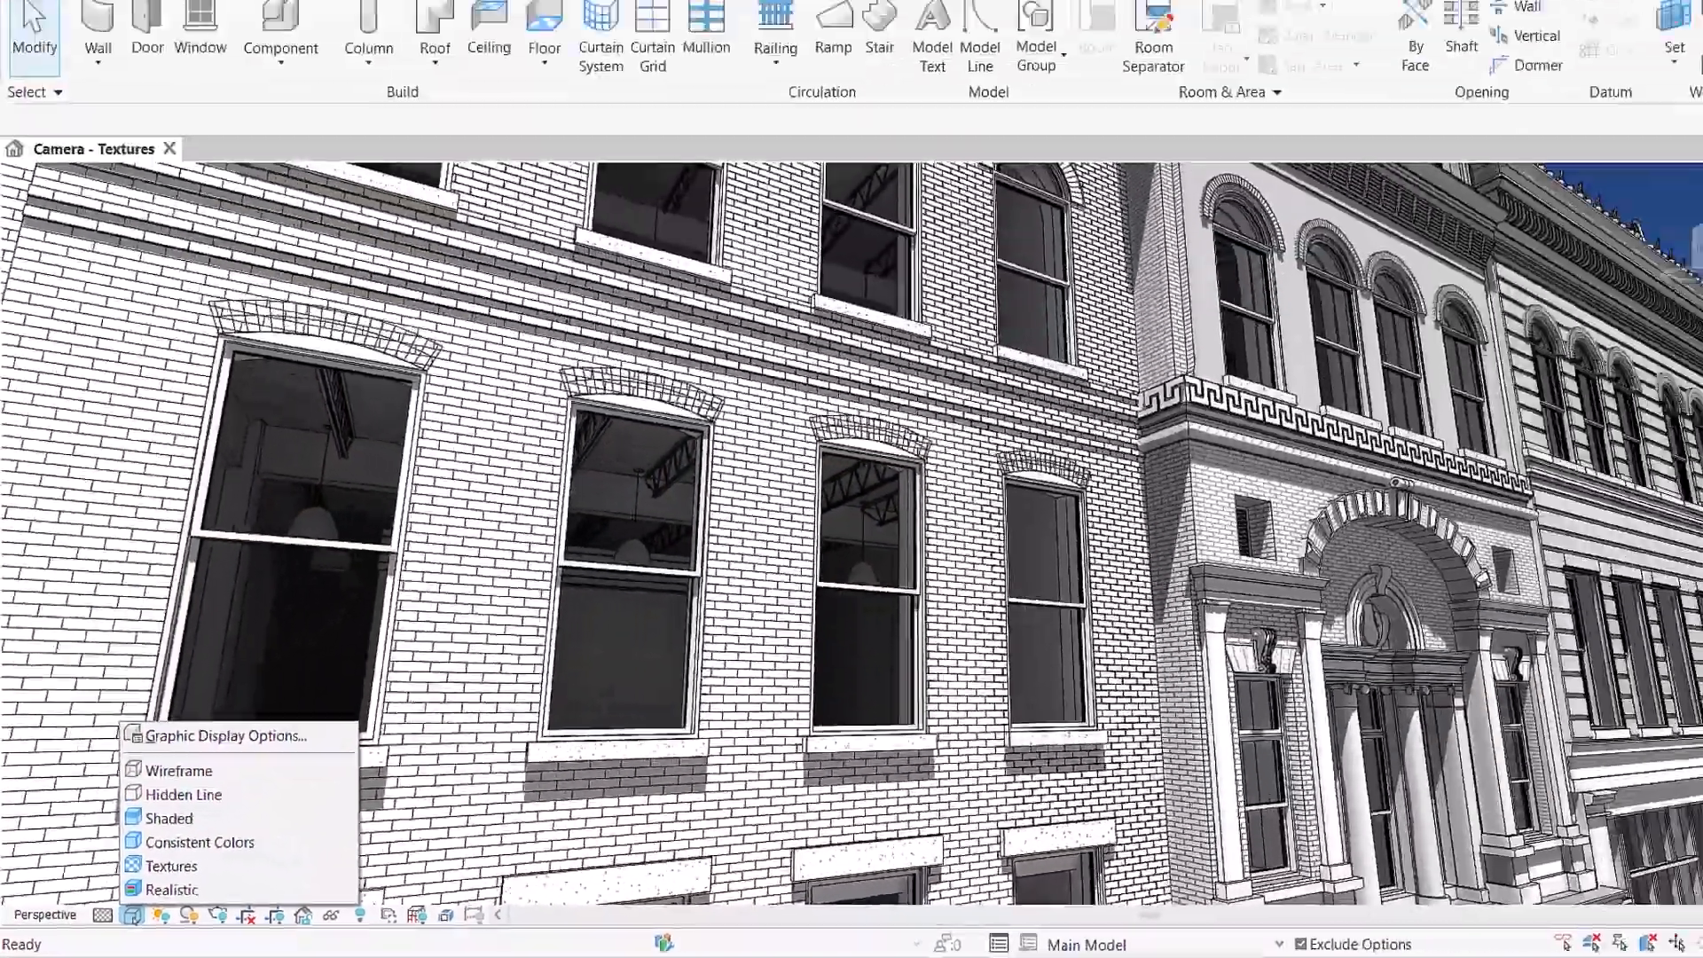
Set the visual style of the Camera - Textures facade view to Textures.
left_click(306, 794)
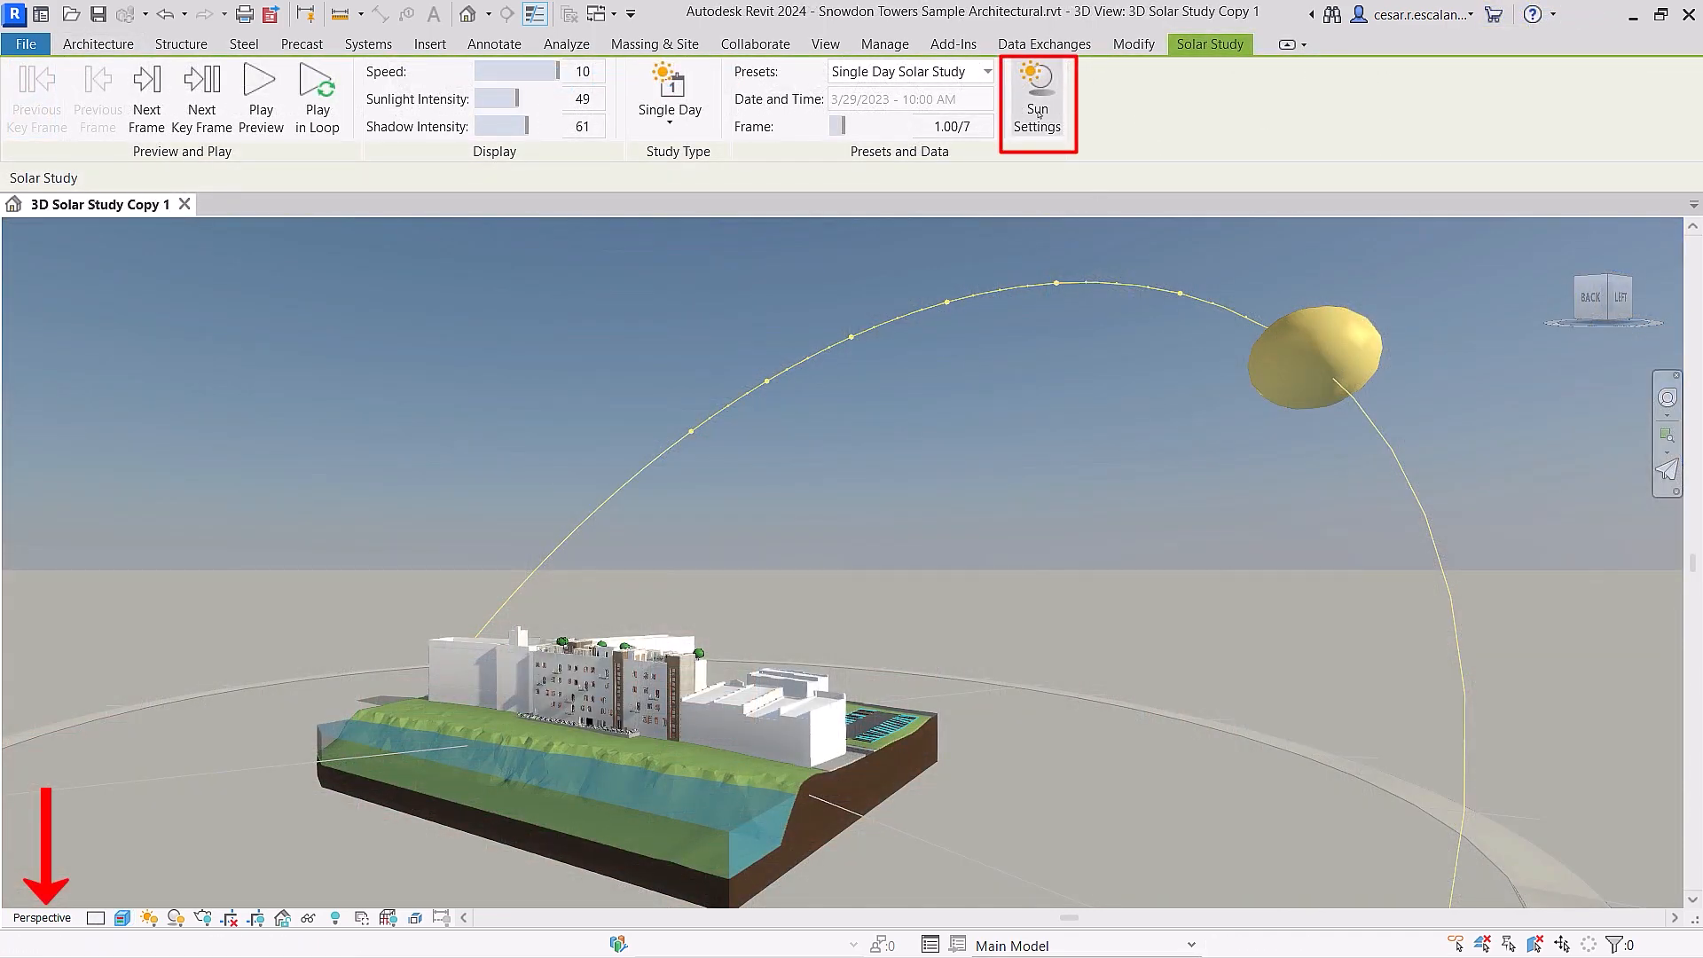
Set the time interval of the Single Day Solar Study to 15 seconds.
left_click(1036, 104)
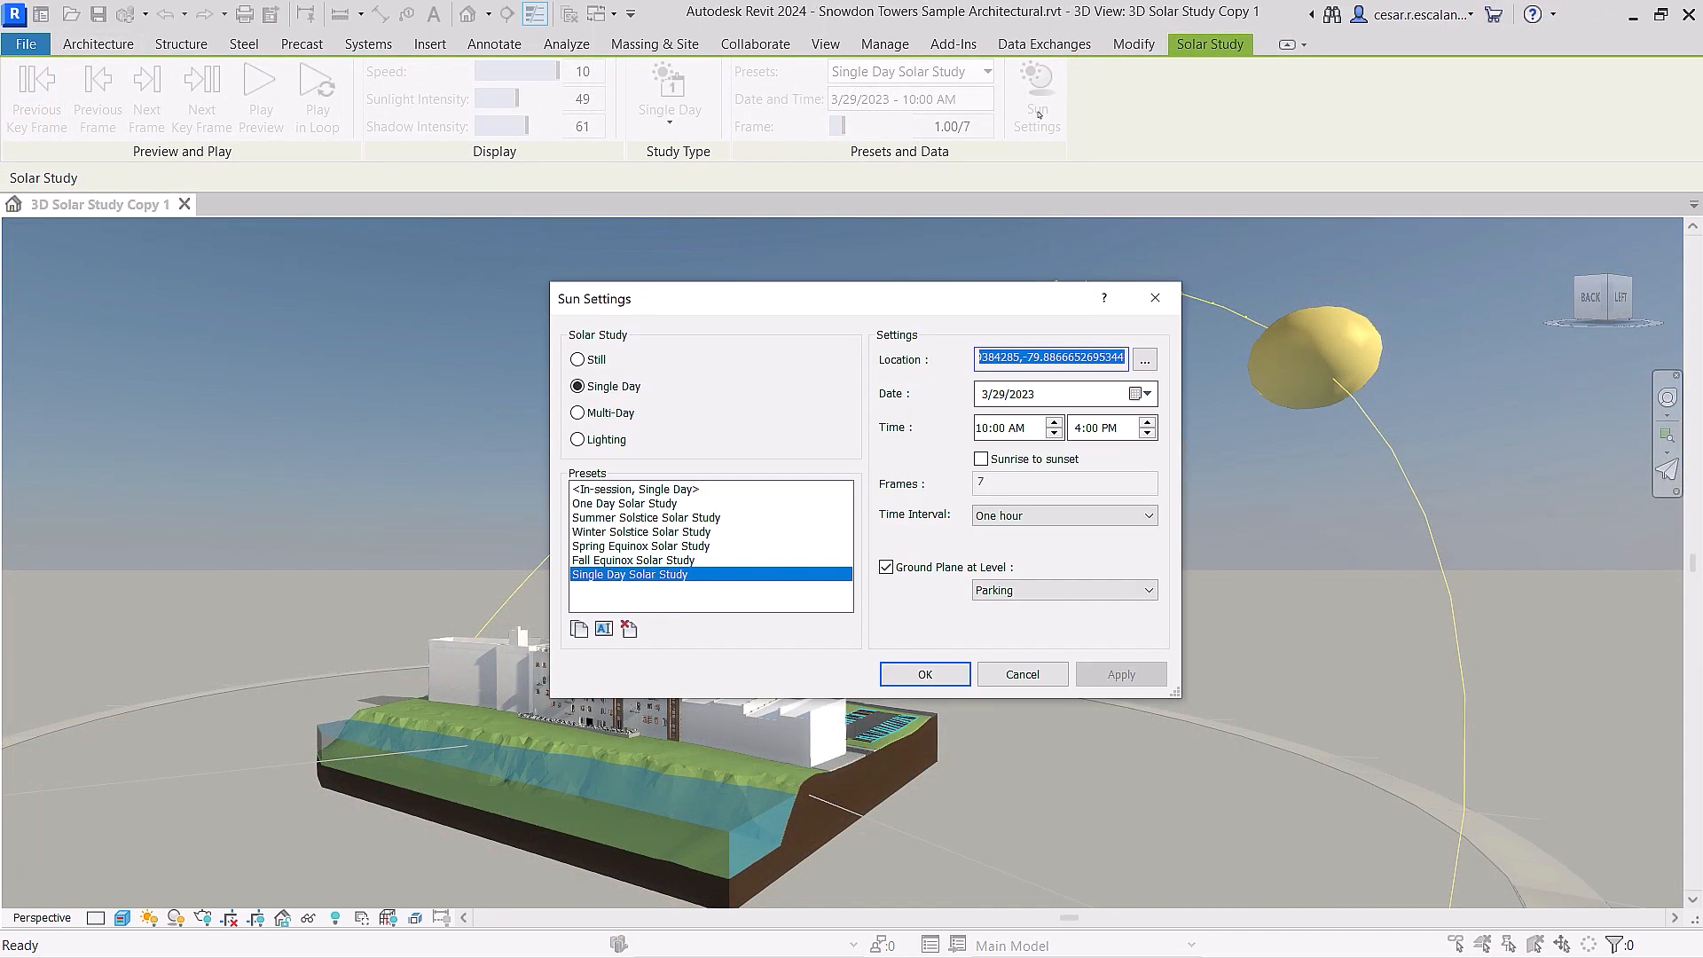
left_click(1136, 515)
left_click(1011, 534)
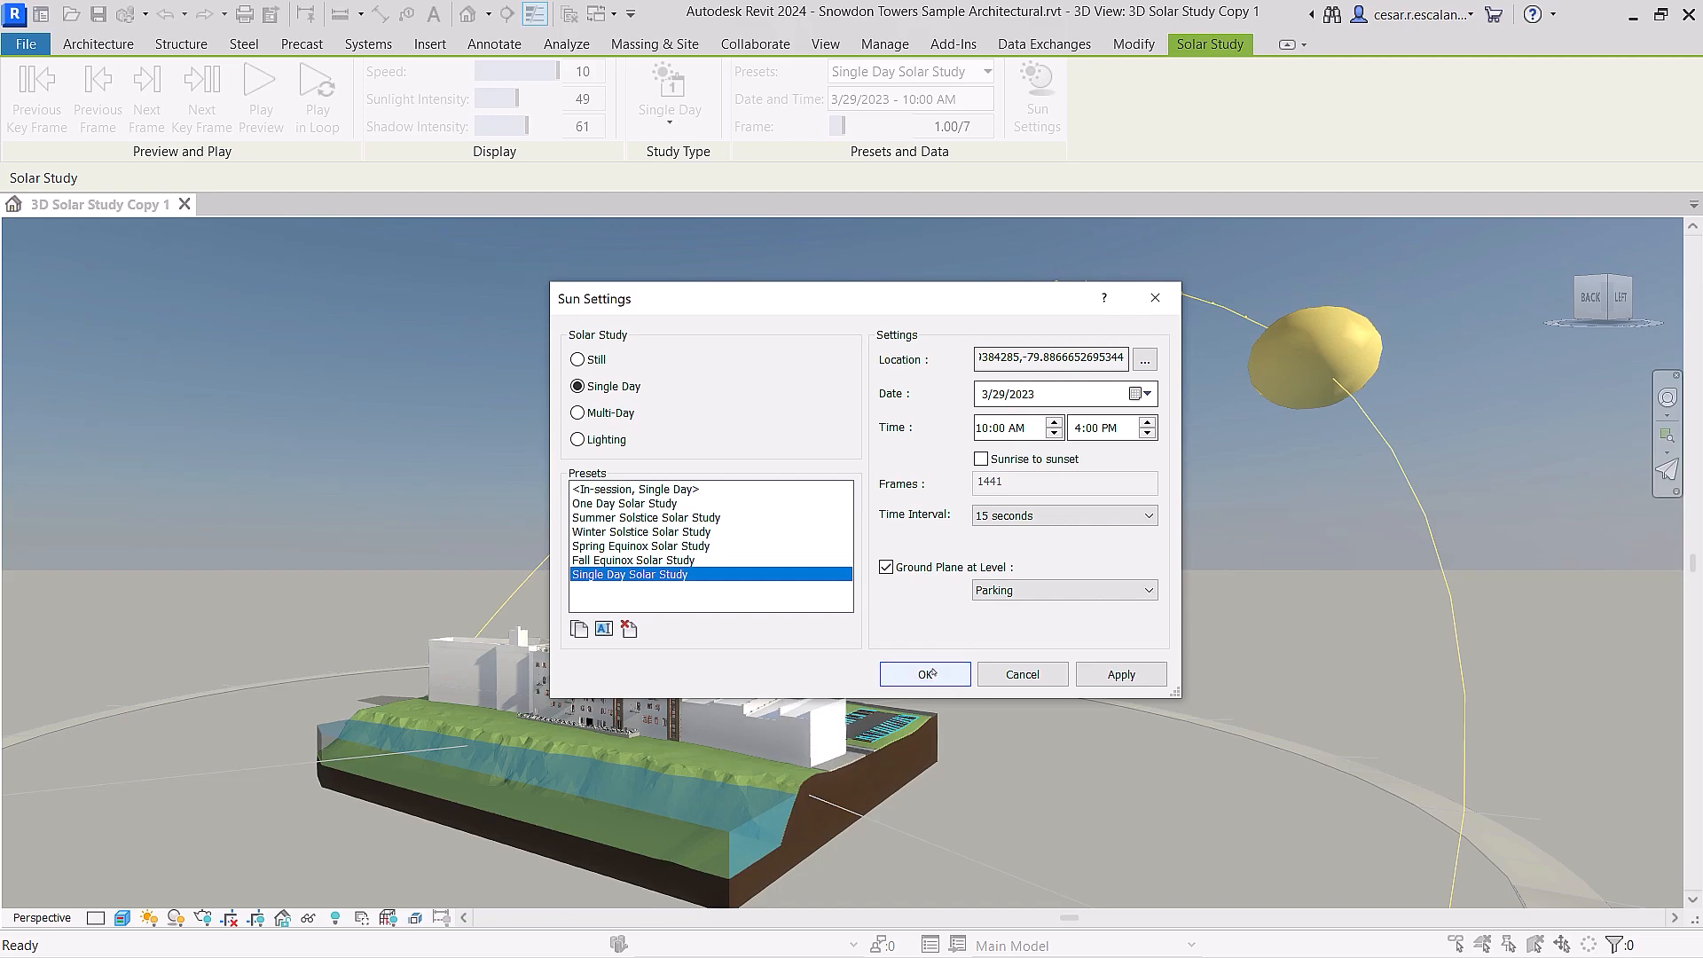
left_click(925, 673)
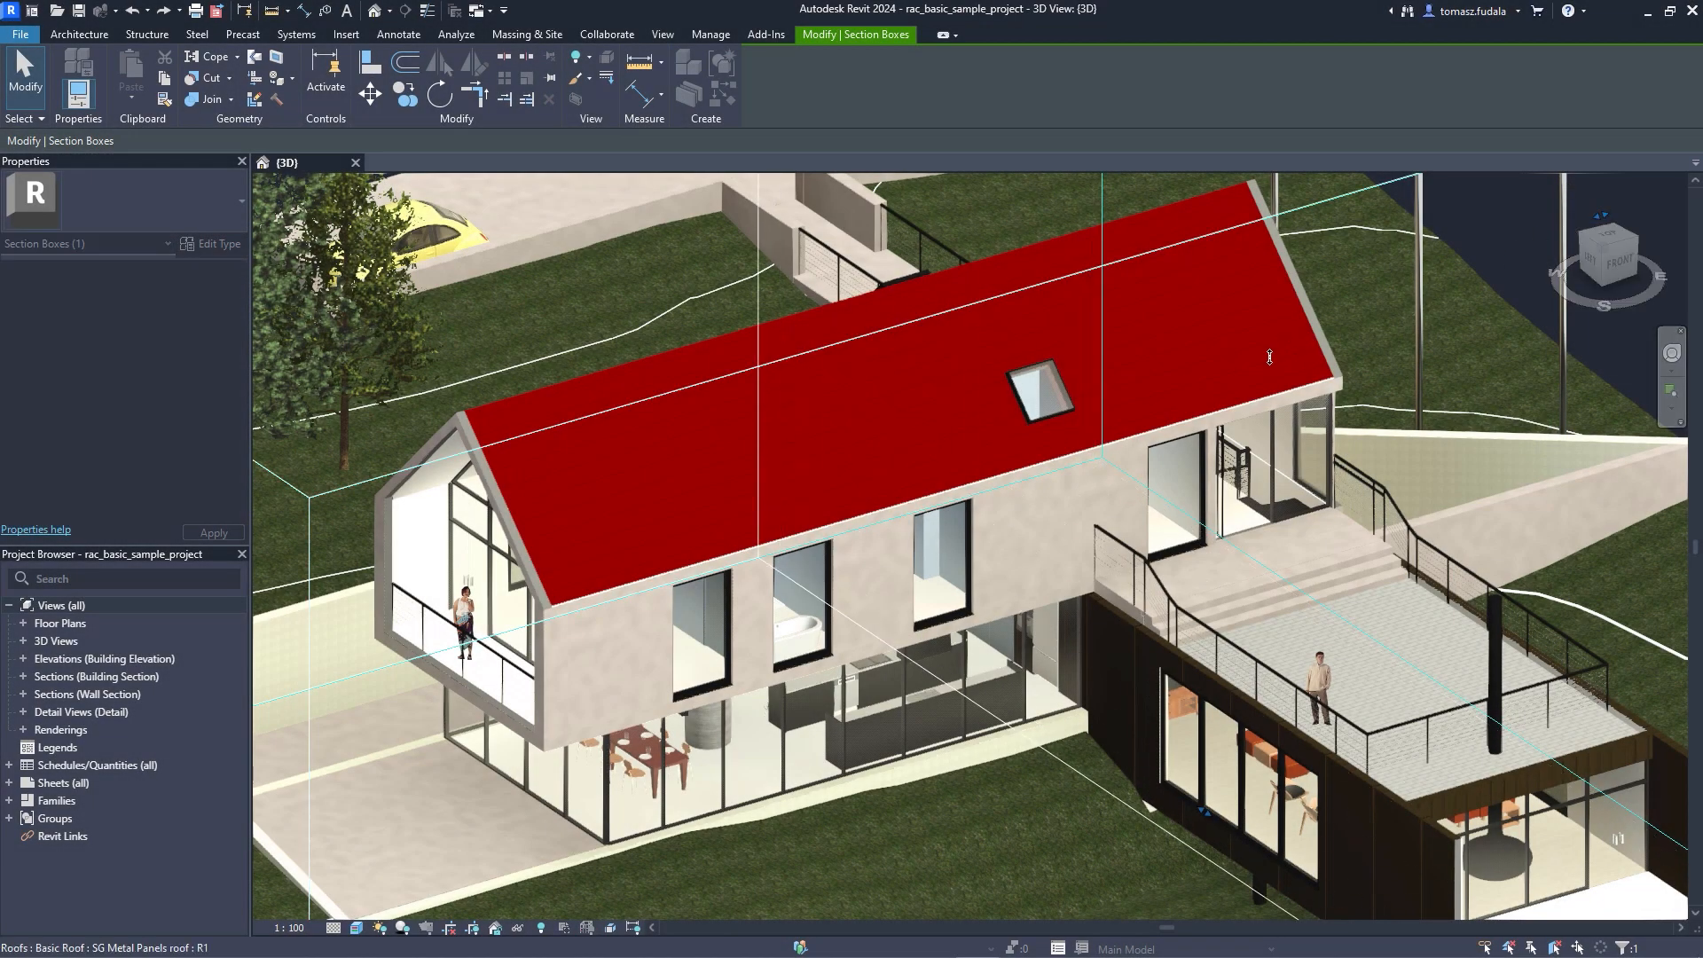
Pull in the sides of the 3D view's section box to crop the model closely around the red-roofed house.
left_click_drag(1269, 356, 1155, 354)
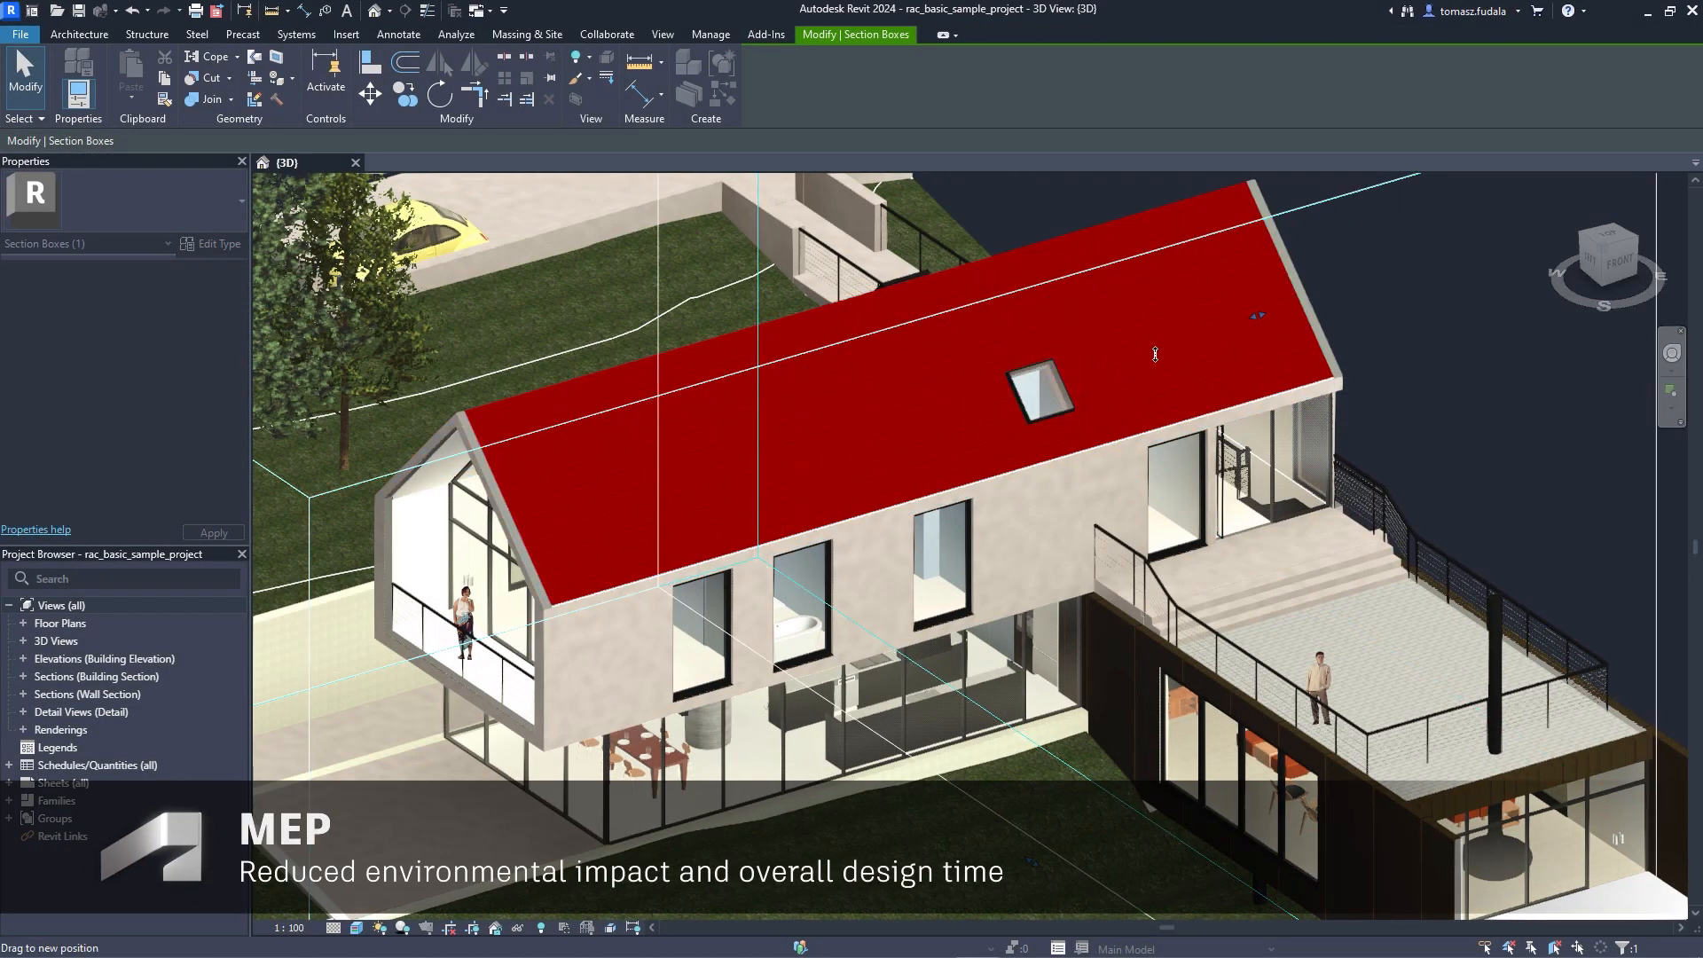
left_click_drag(1035, 408, 1034, 410)
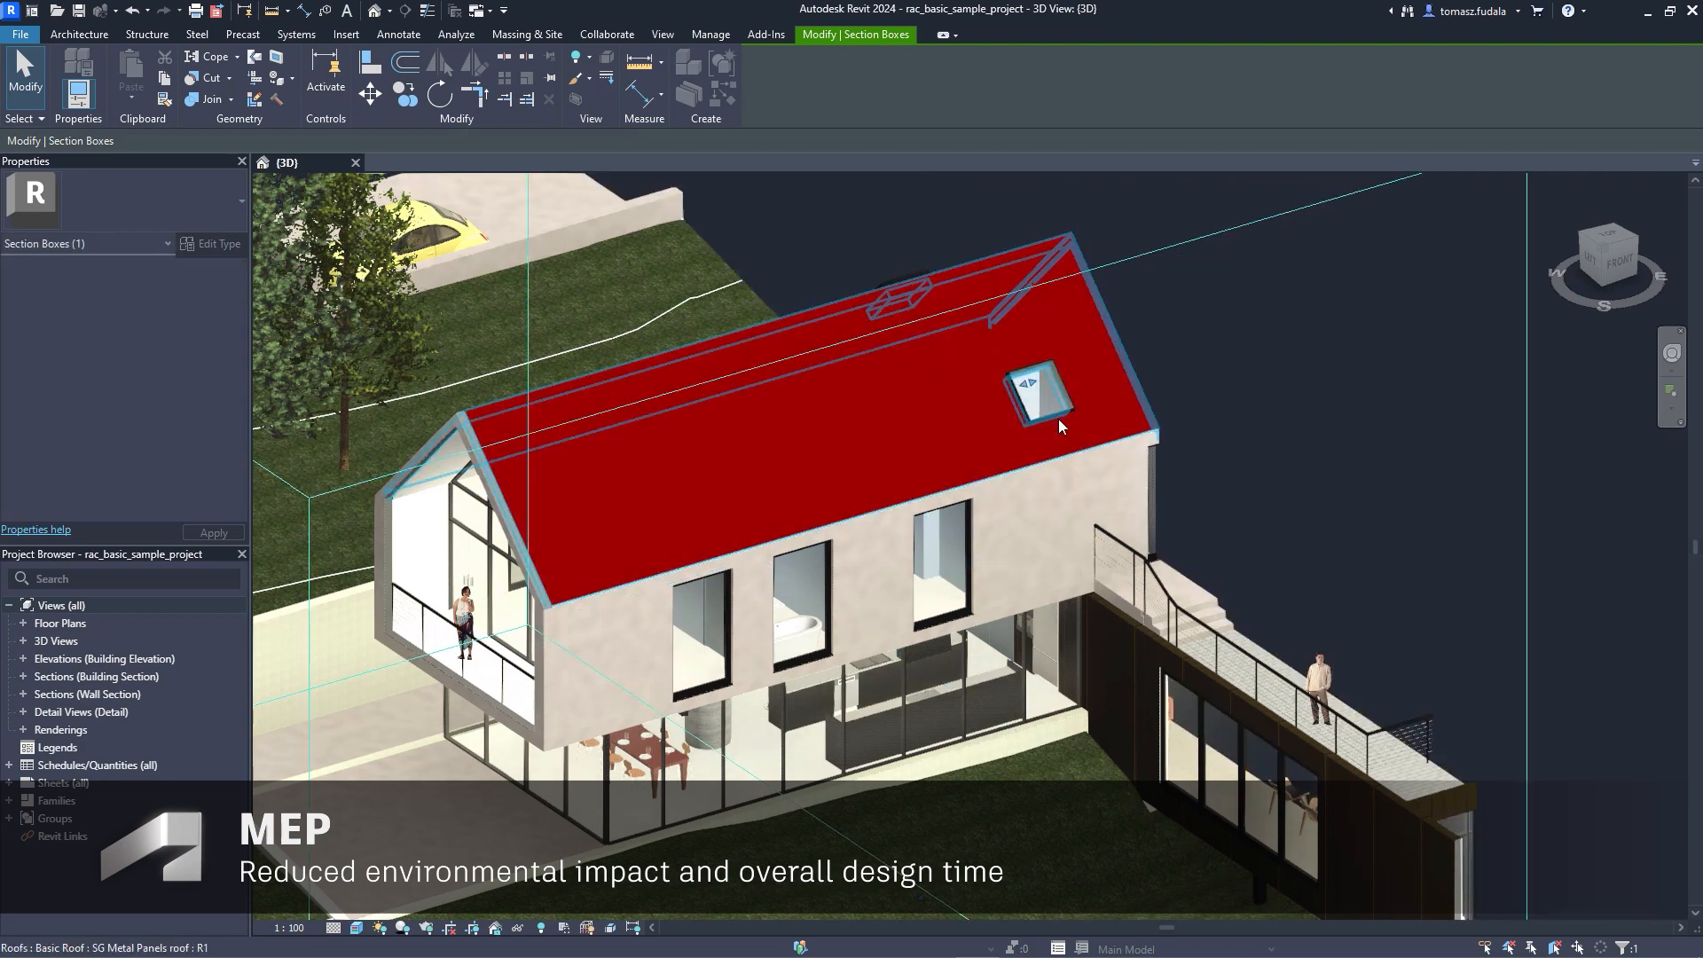
left_click_drag(915, 898, 675, 671)
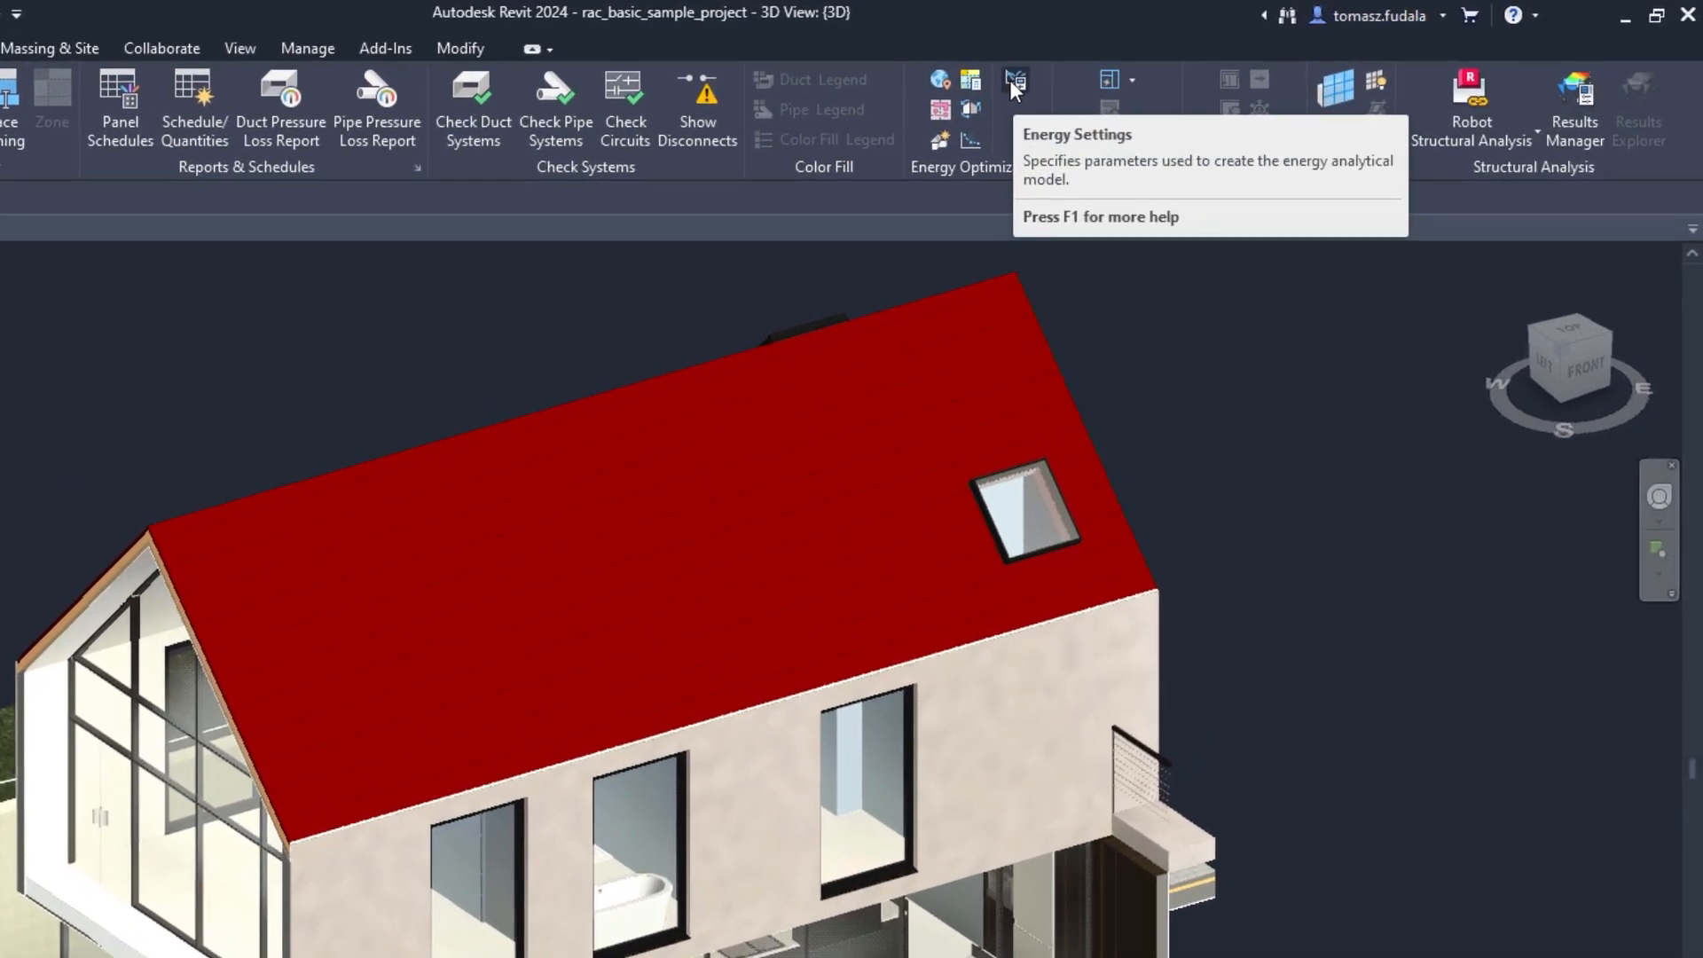
Limit the energy settings to elements visible in the current view and create the energy analytical model.
left_click(1214, 56)
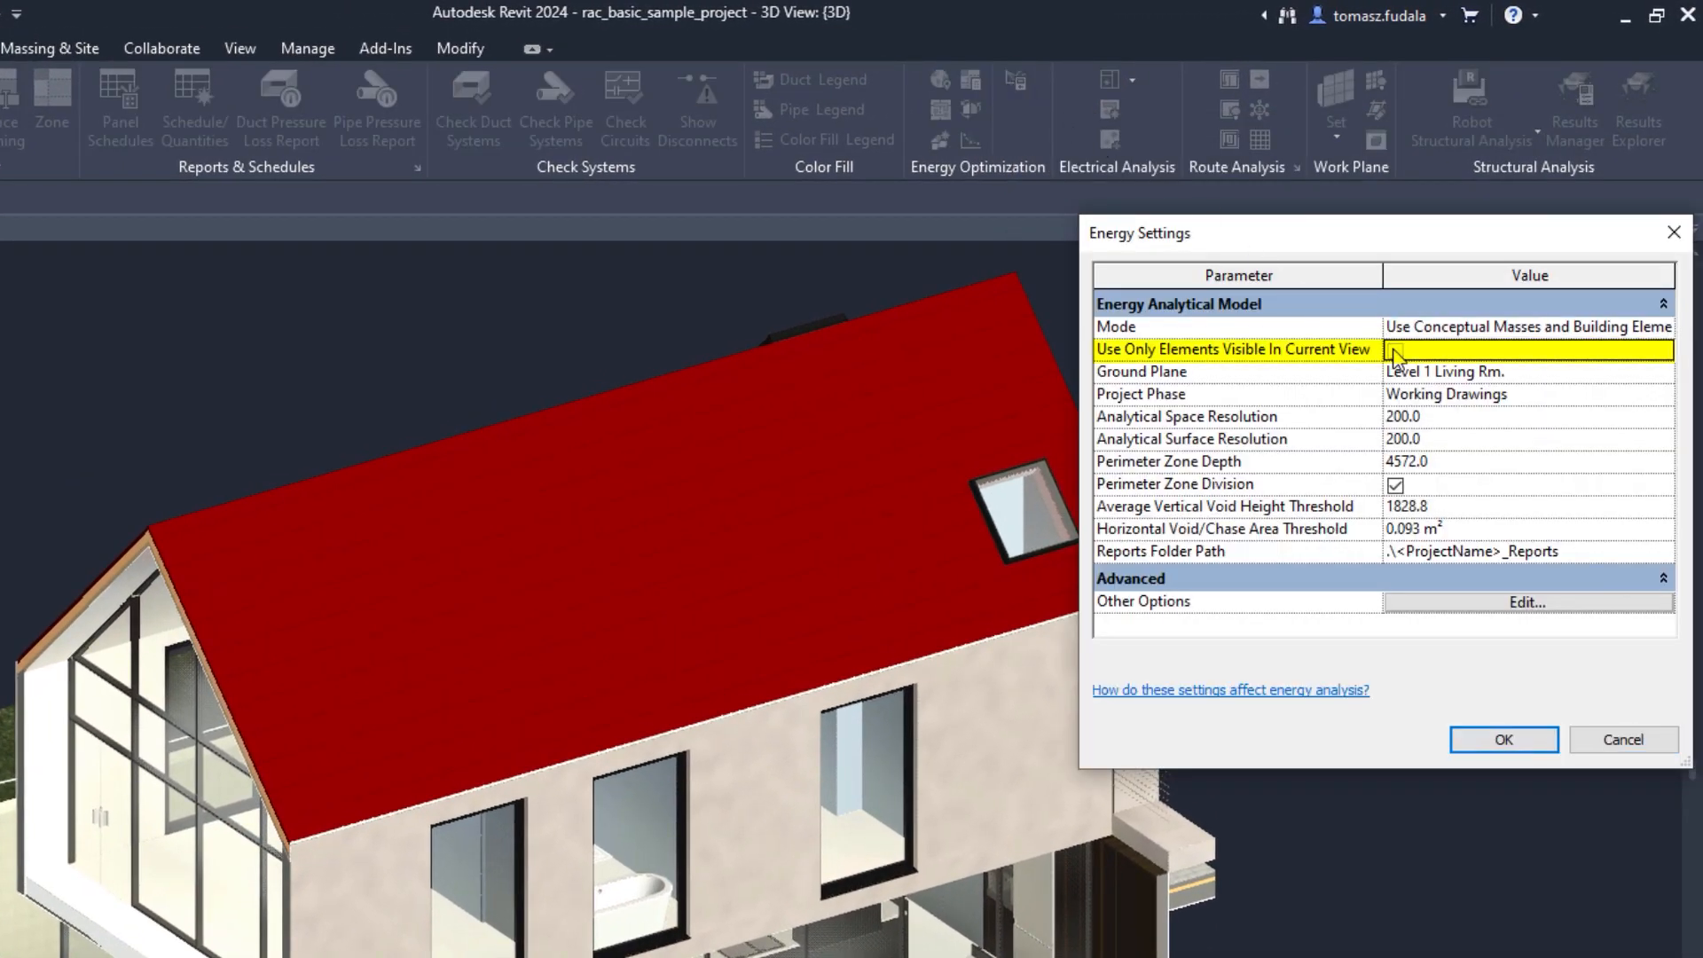
left_click(1501, 740)
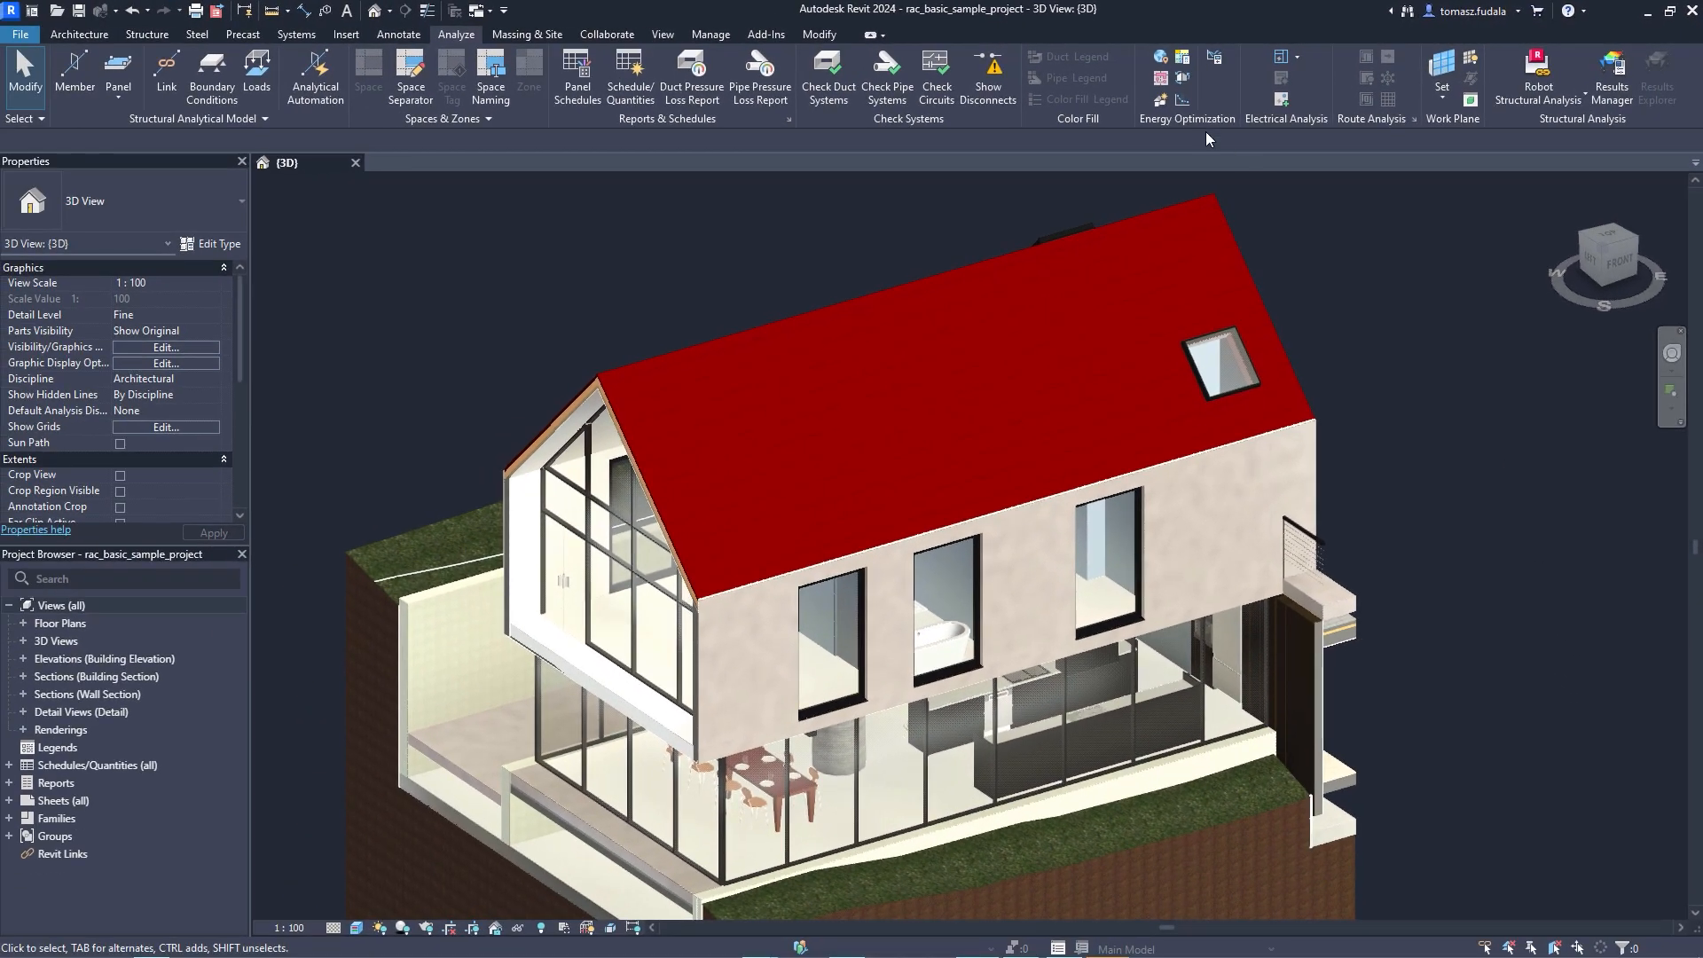
left_click(1162, 101)
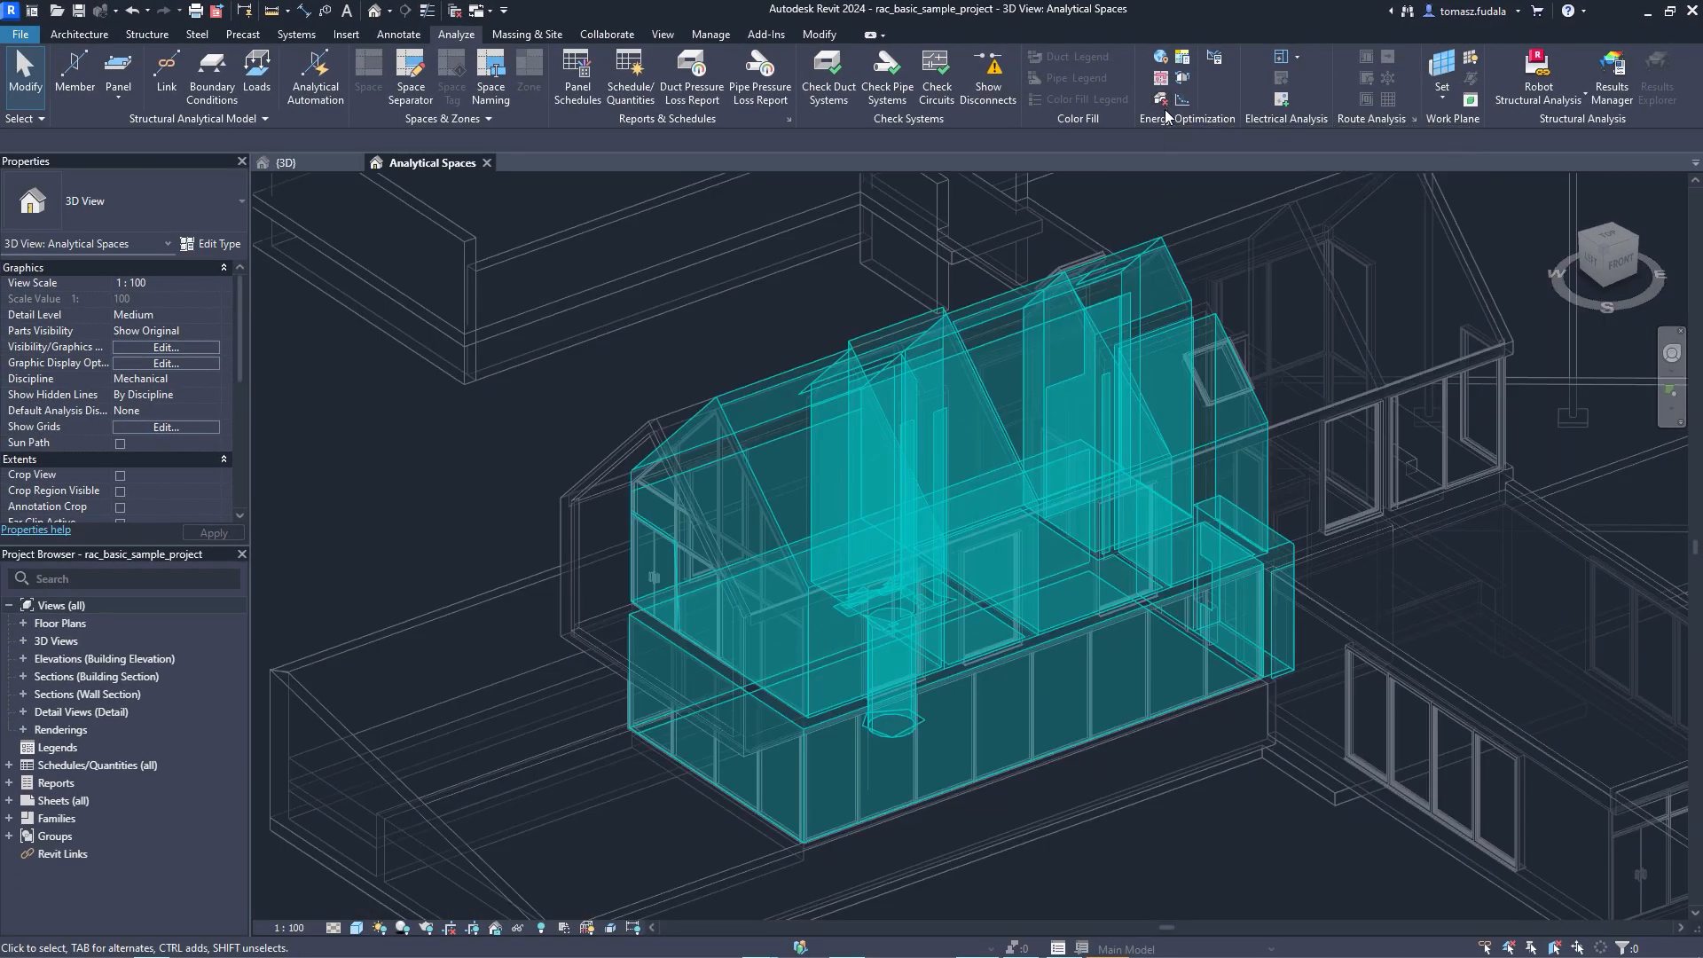
Run the systems analysis, open Analysis Report 1 and review its annual and monthly overview charts.
left_click(1184, 59)
left_click(1554, 458)
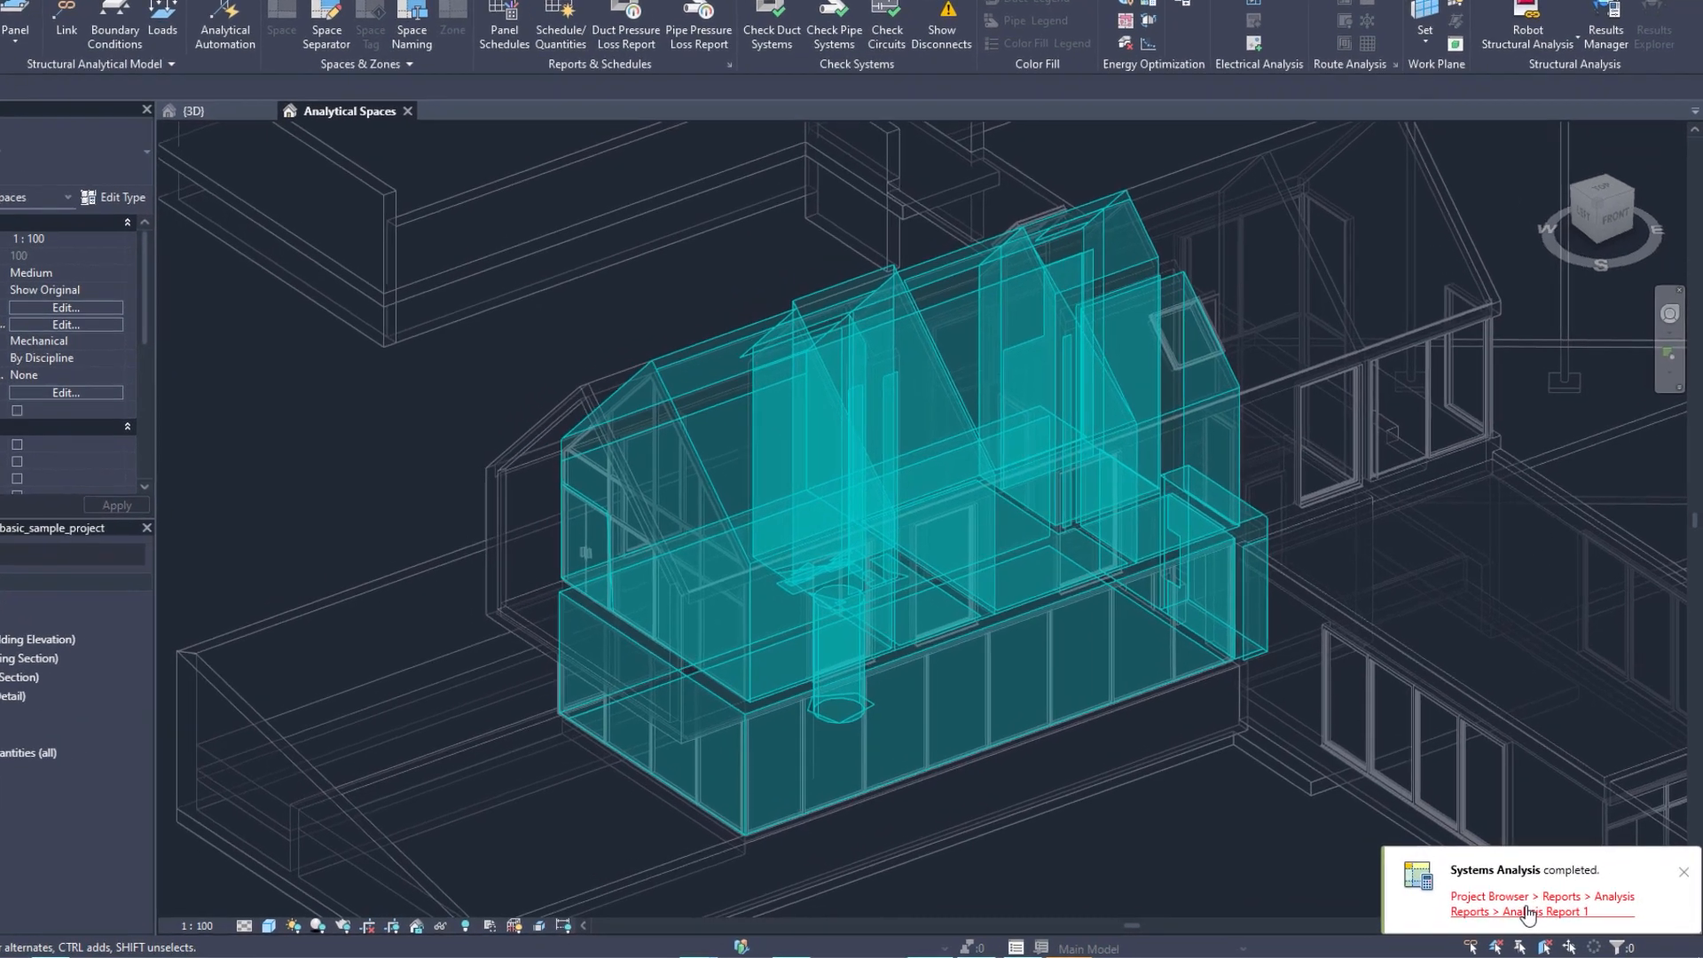
left_click(1563, 914)
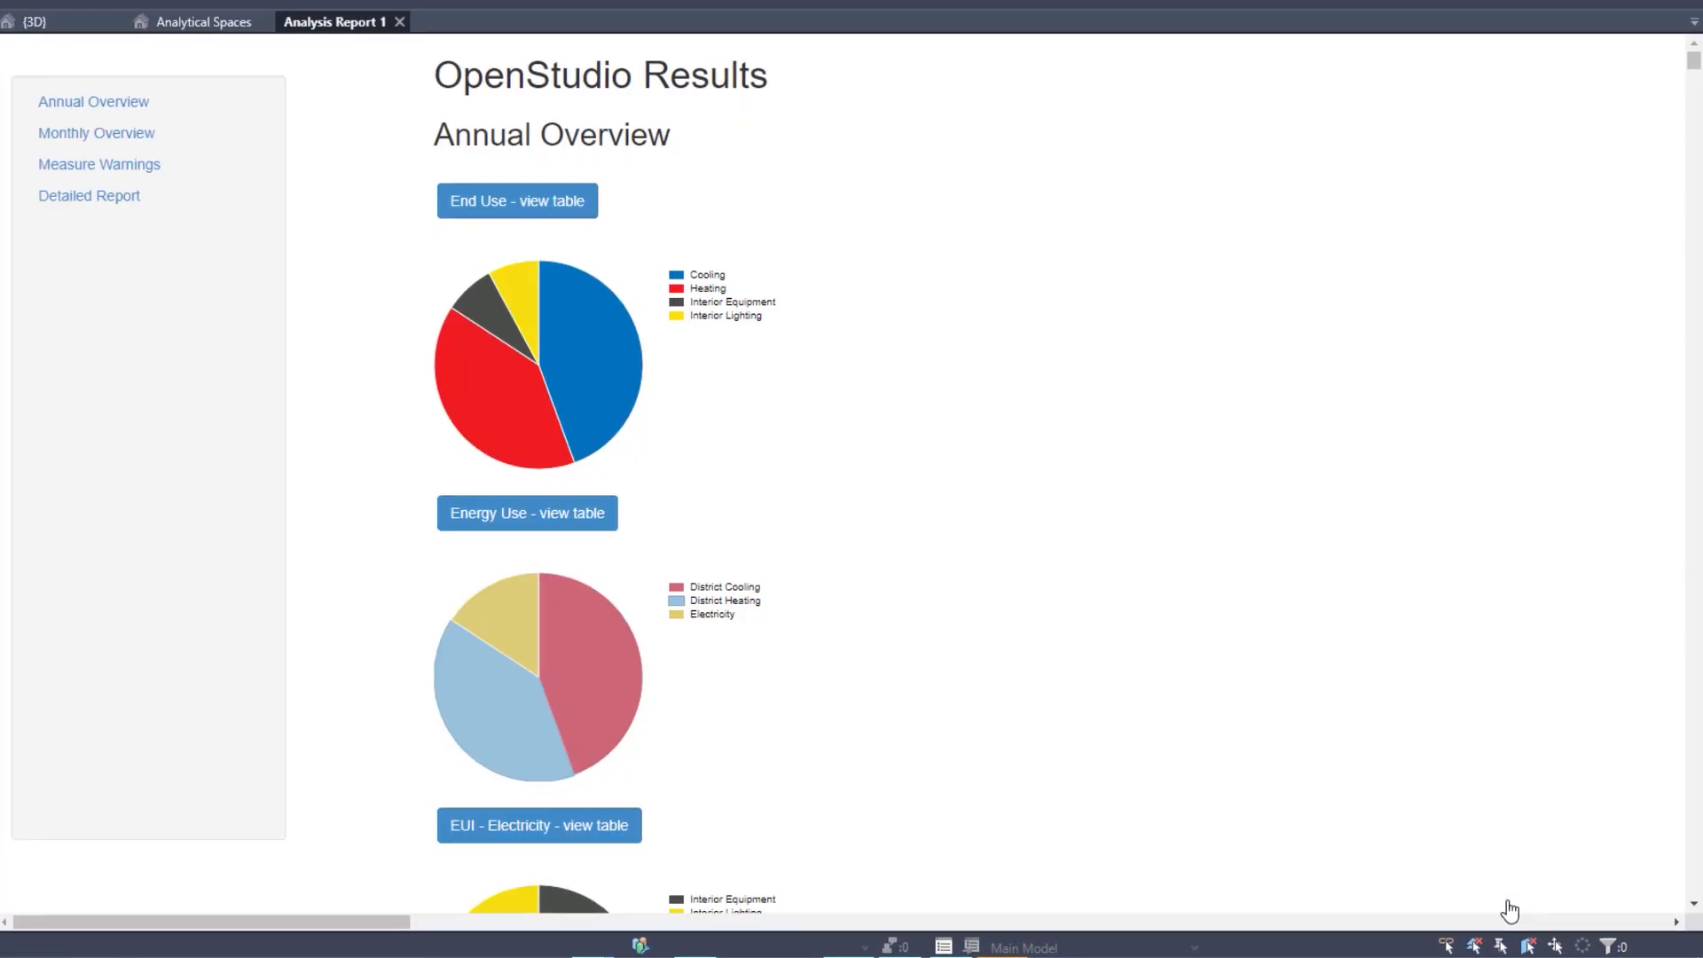
scroll(1508, 909, "down", 15)
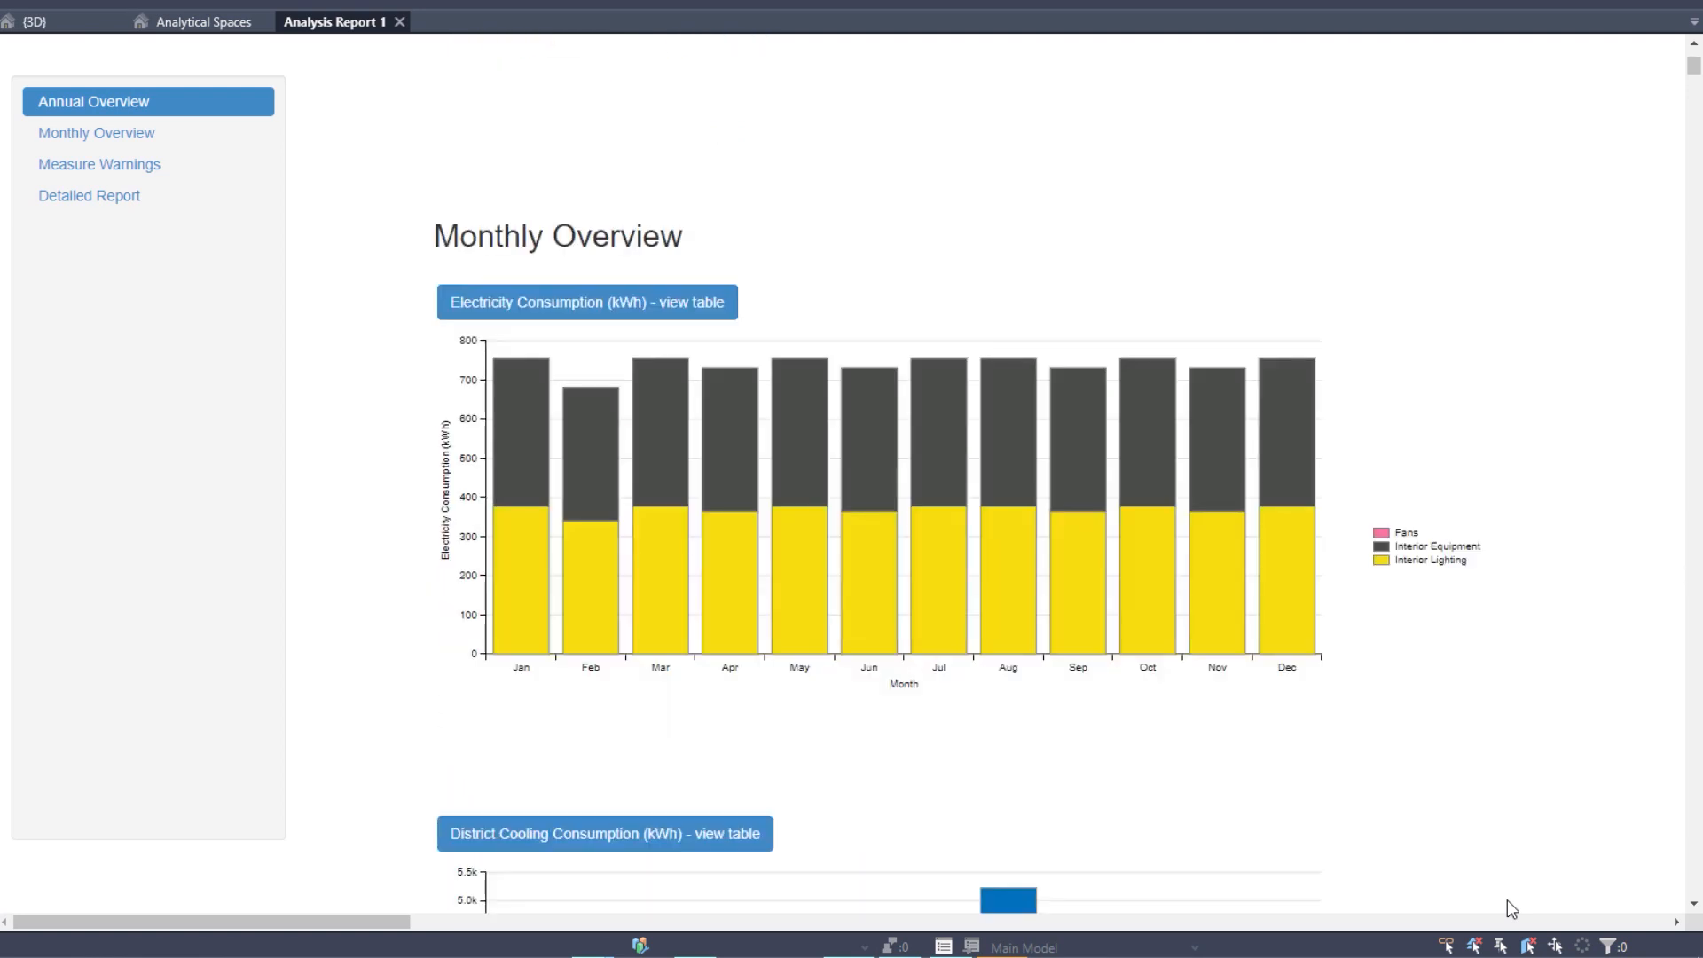
scroll(1507, 900, "down", 20)
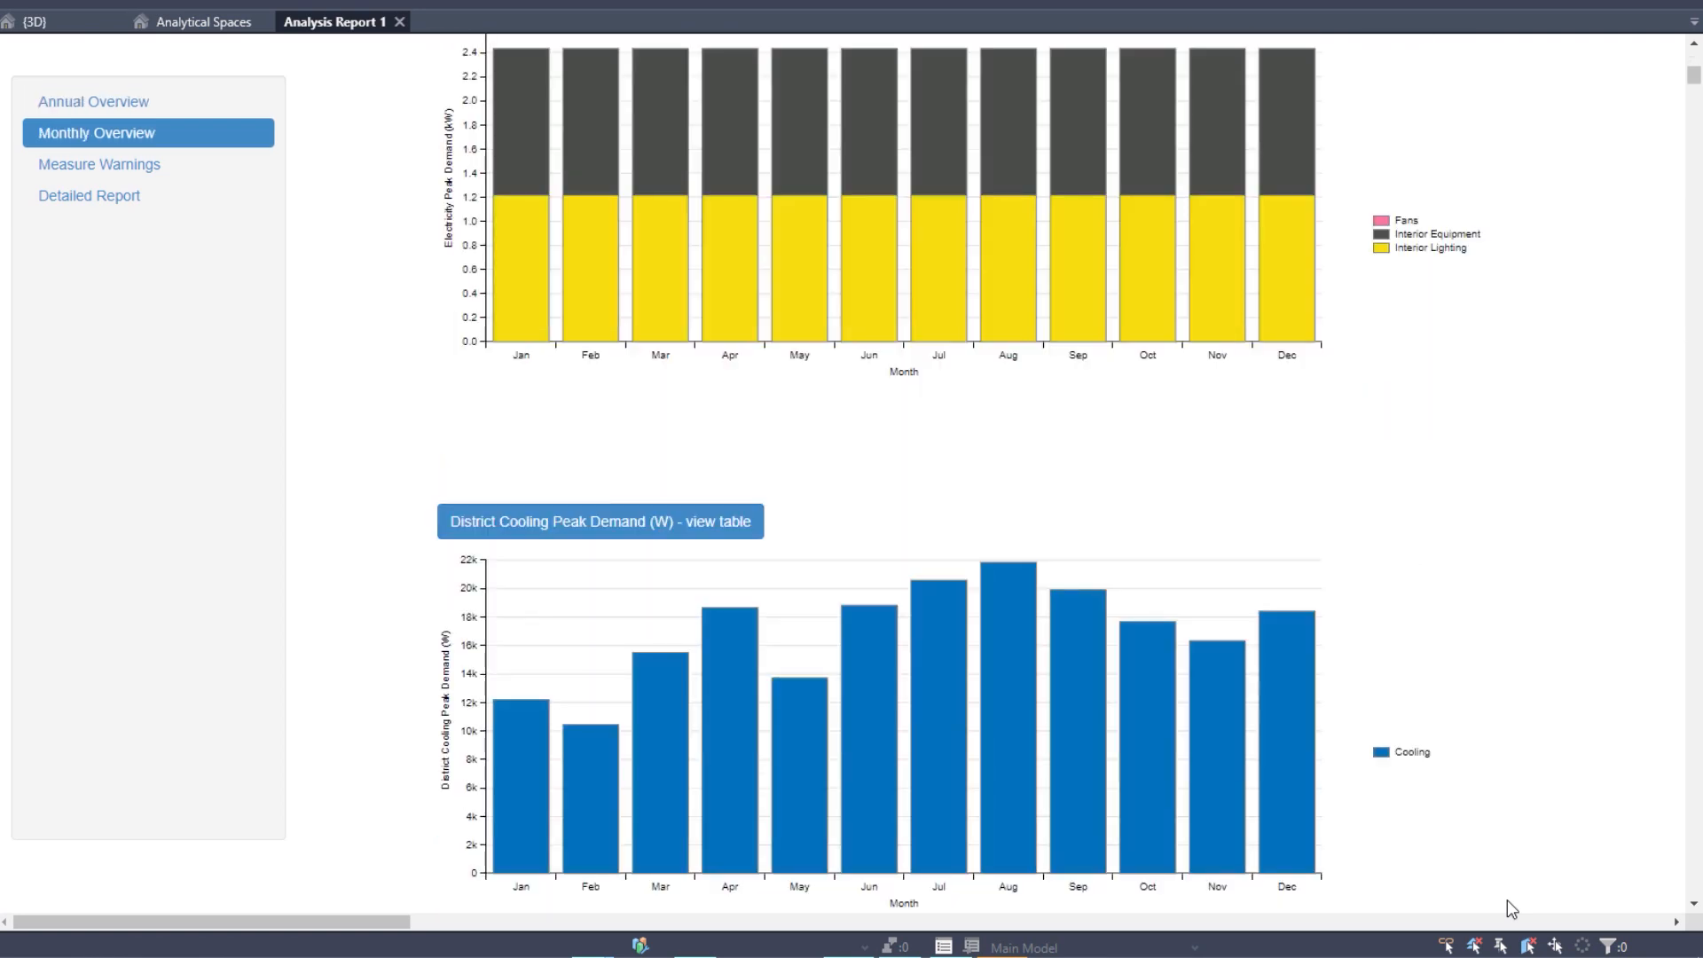
scroll(1508, 910, "down", 20)
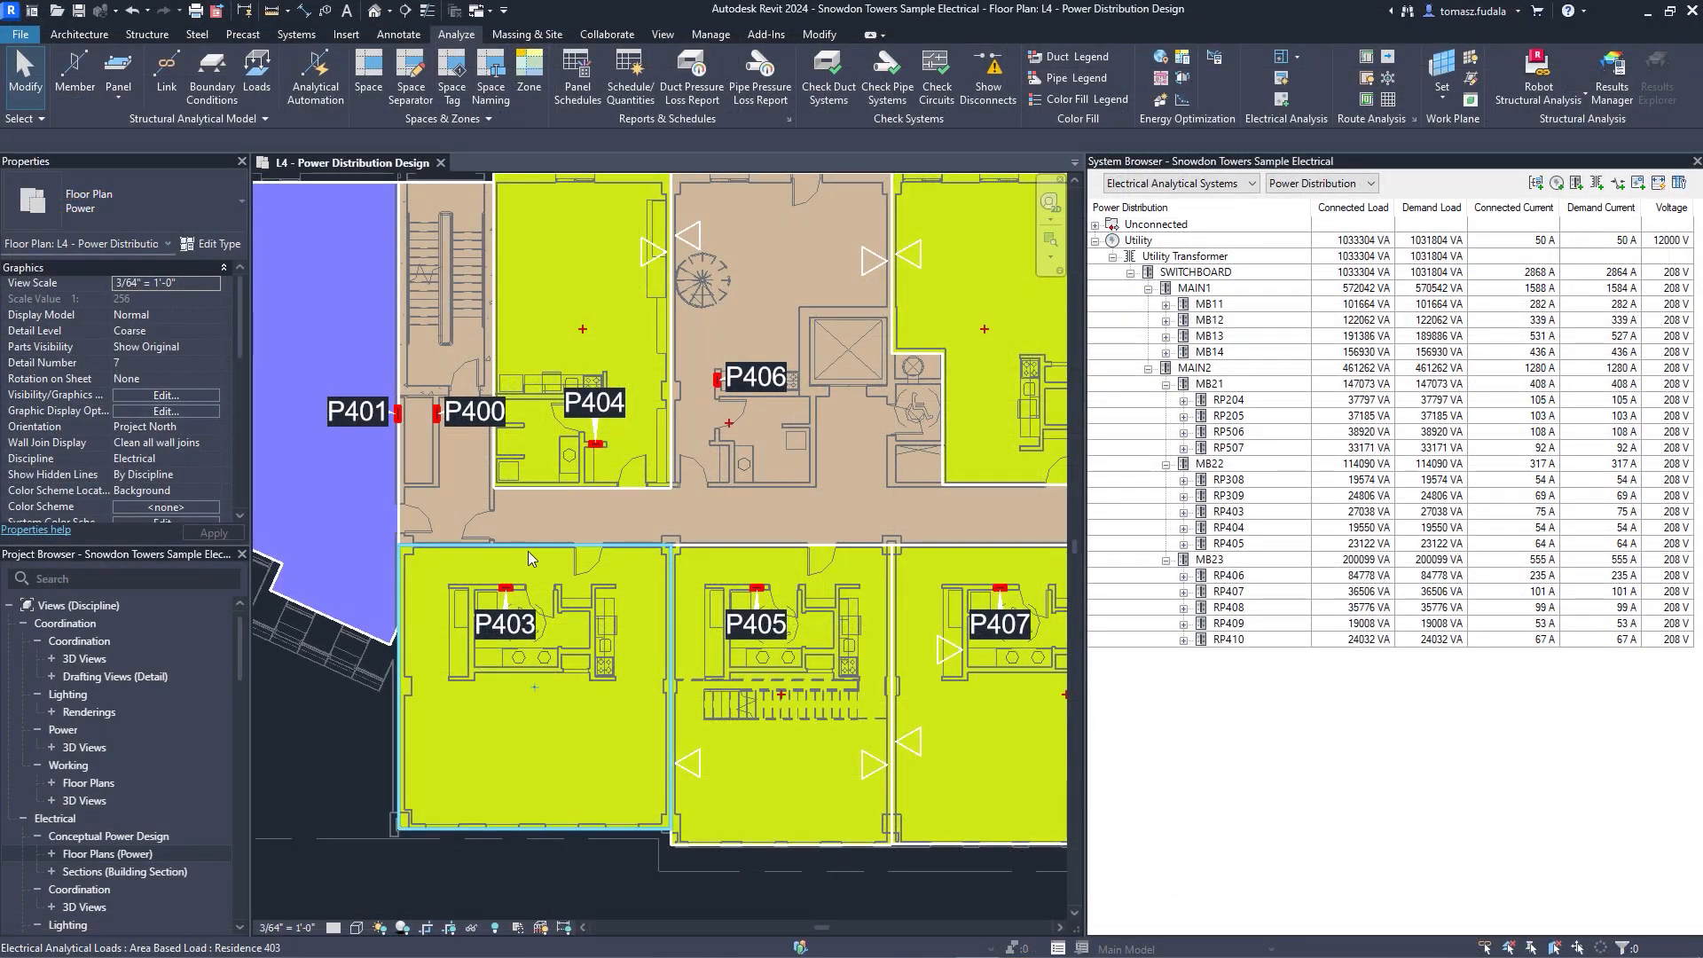
Assign the Lighting - Dwelling Unit load classification, with its matching demand factor, to the Residential area-based load type used by Residence 403.
left_click(529, 557)
left_click(212, 317)
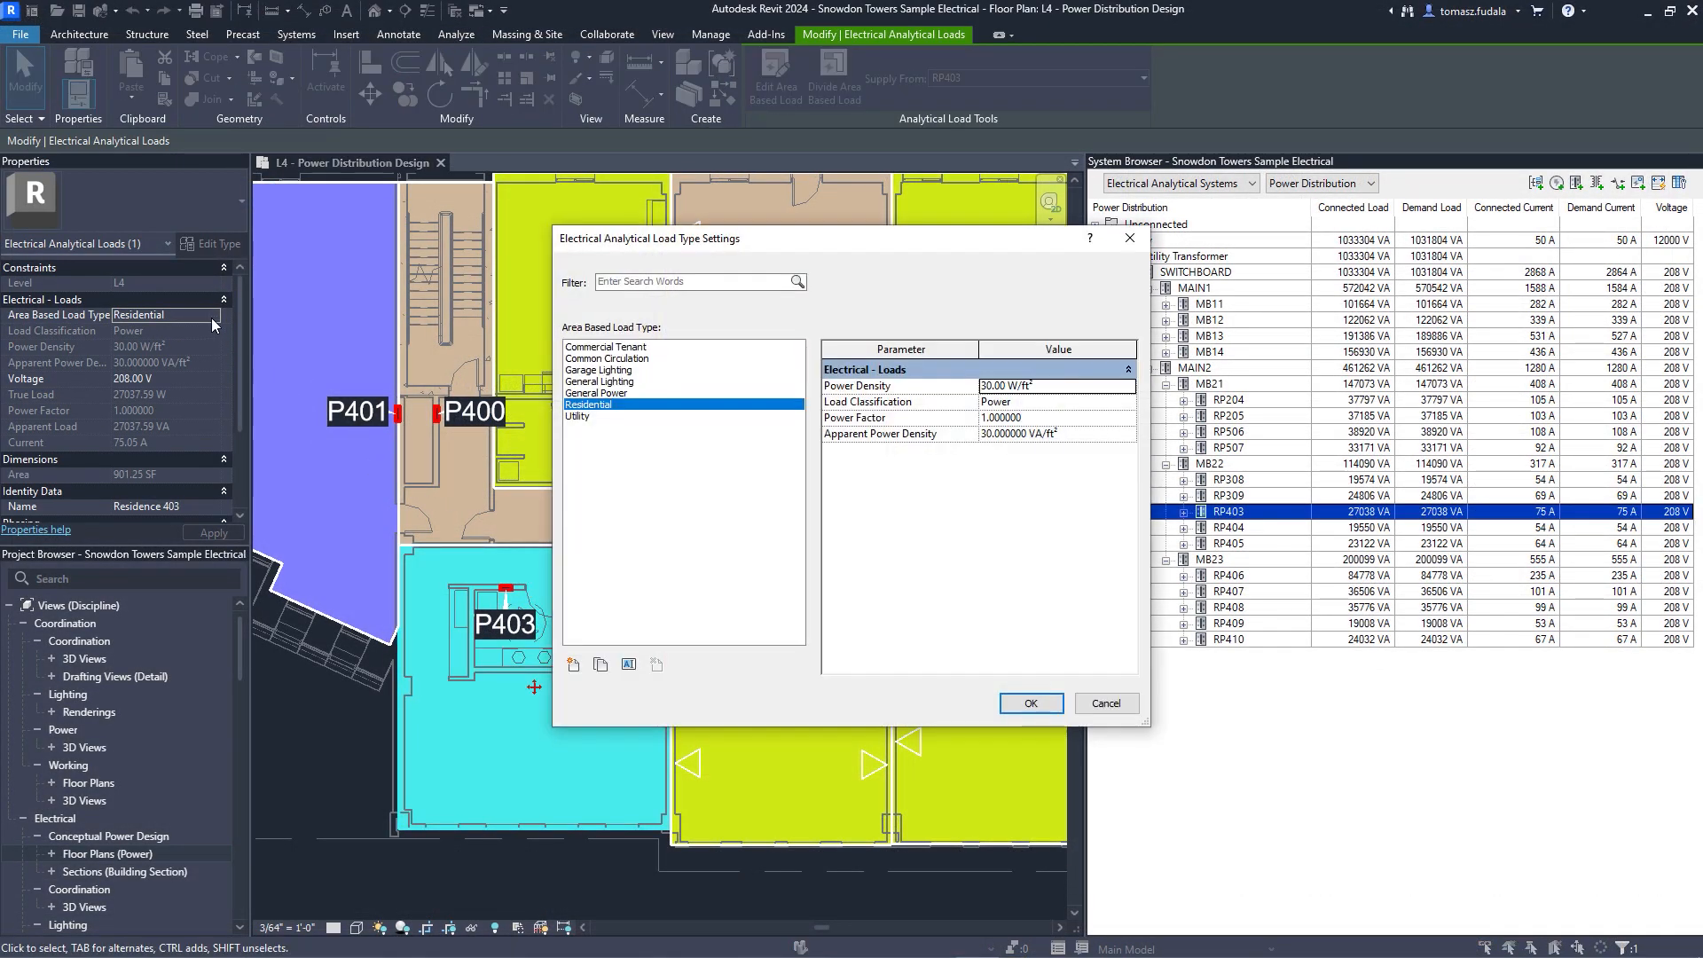
left_click(1128, 403)
left_click(1129, 403)
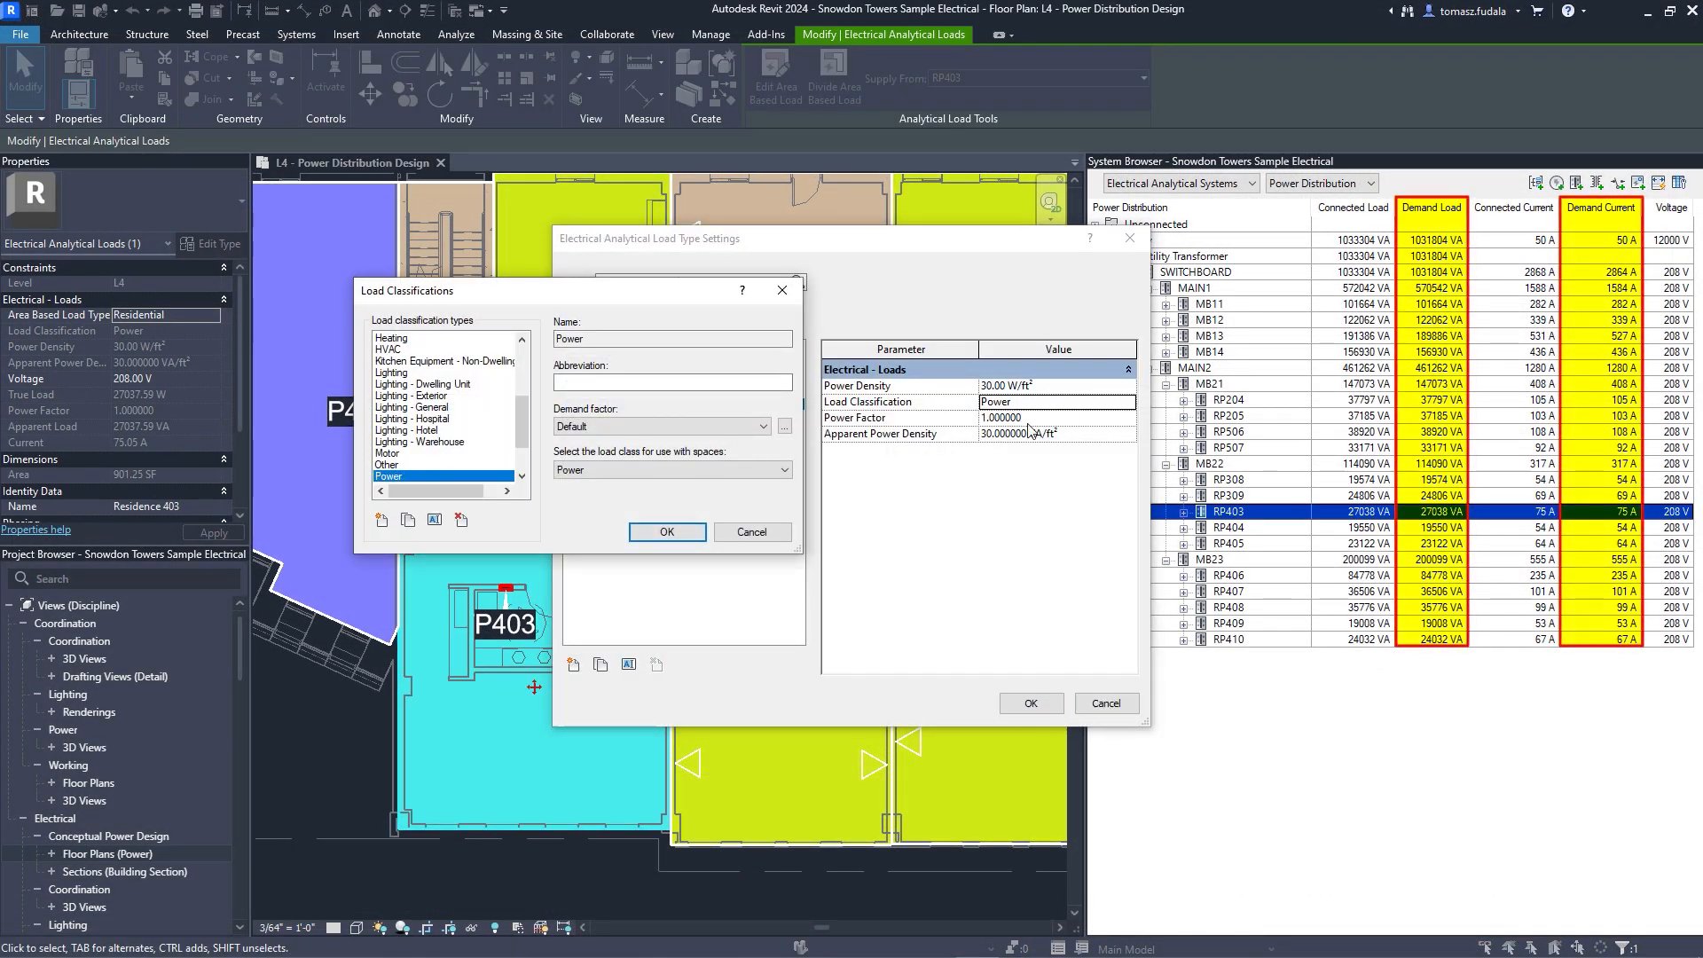
left_click(784, 426)
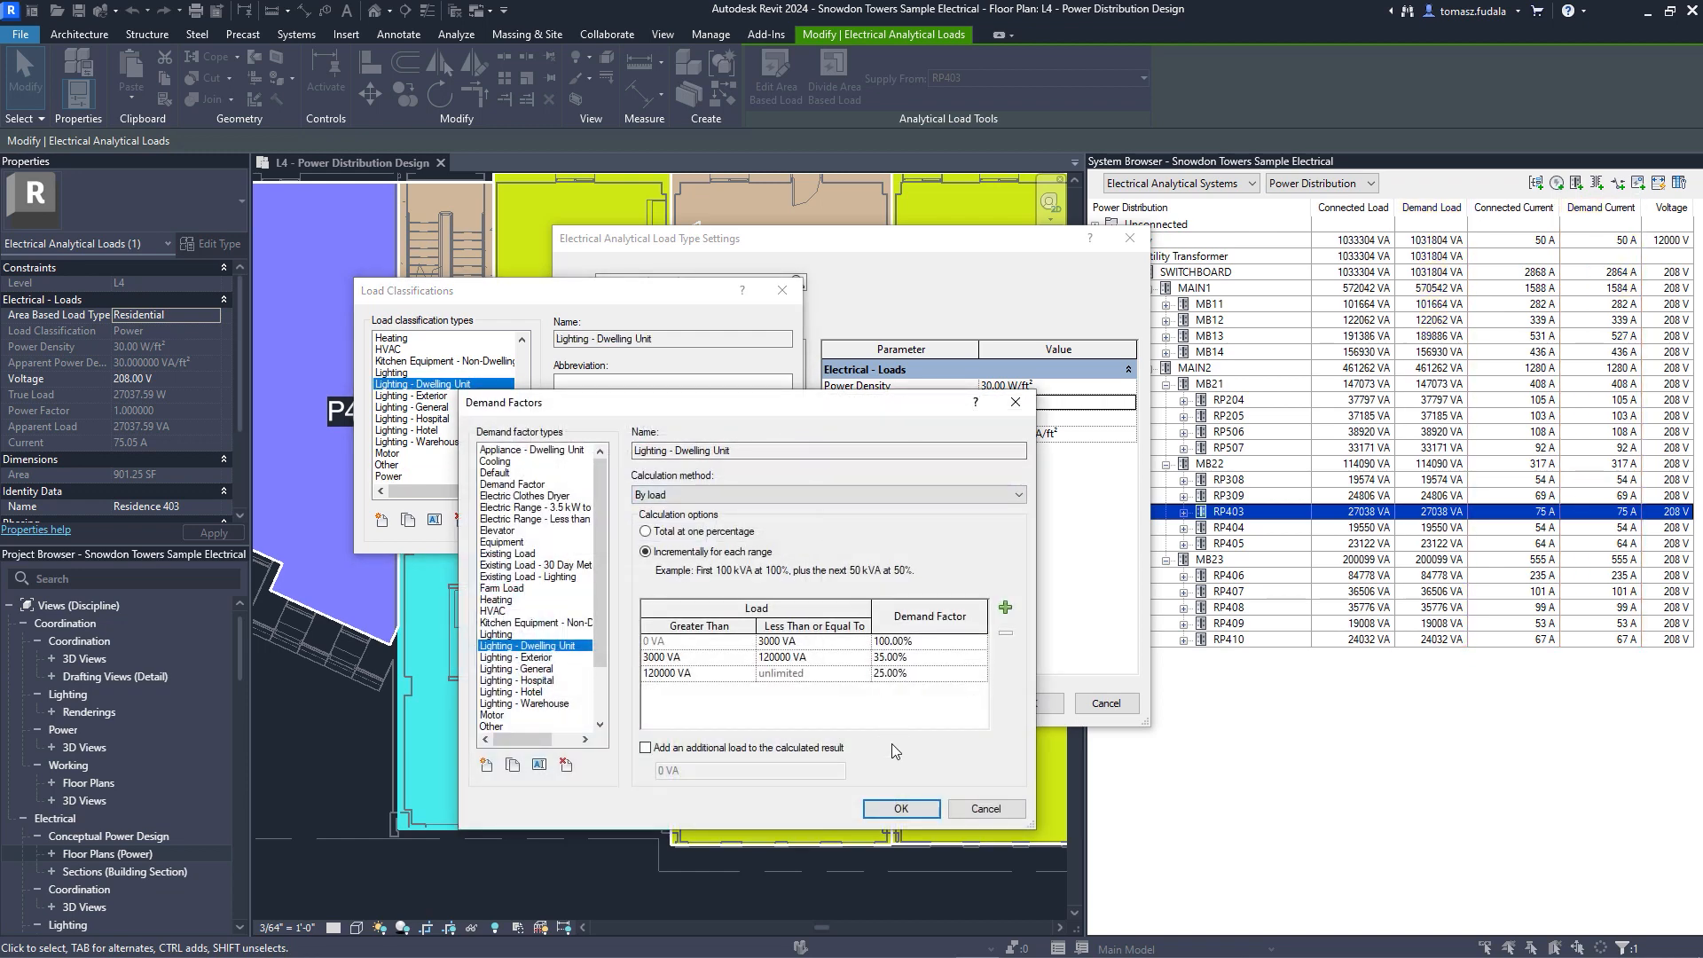
left_click(900, 808)
left_click(668, 532)
left_click(1020, 705)
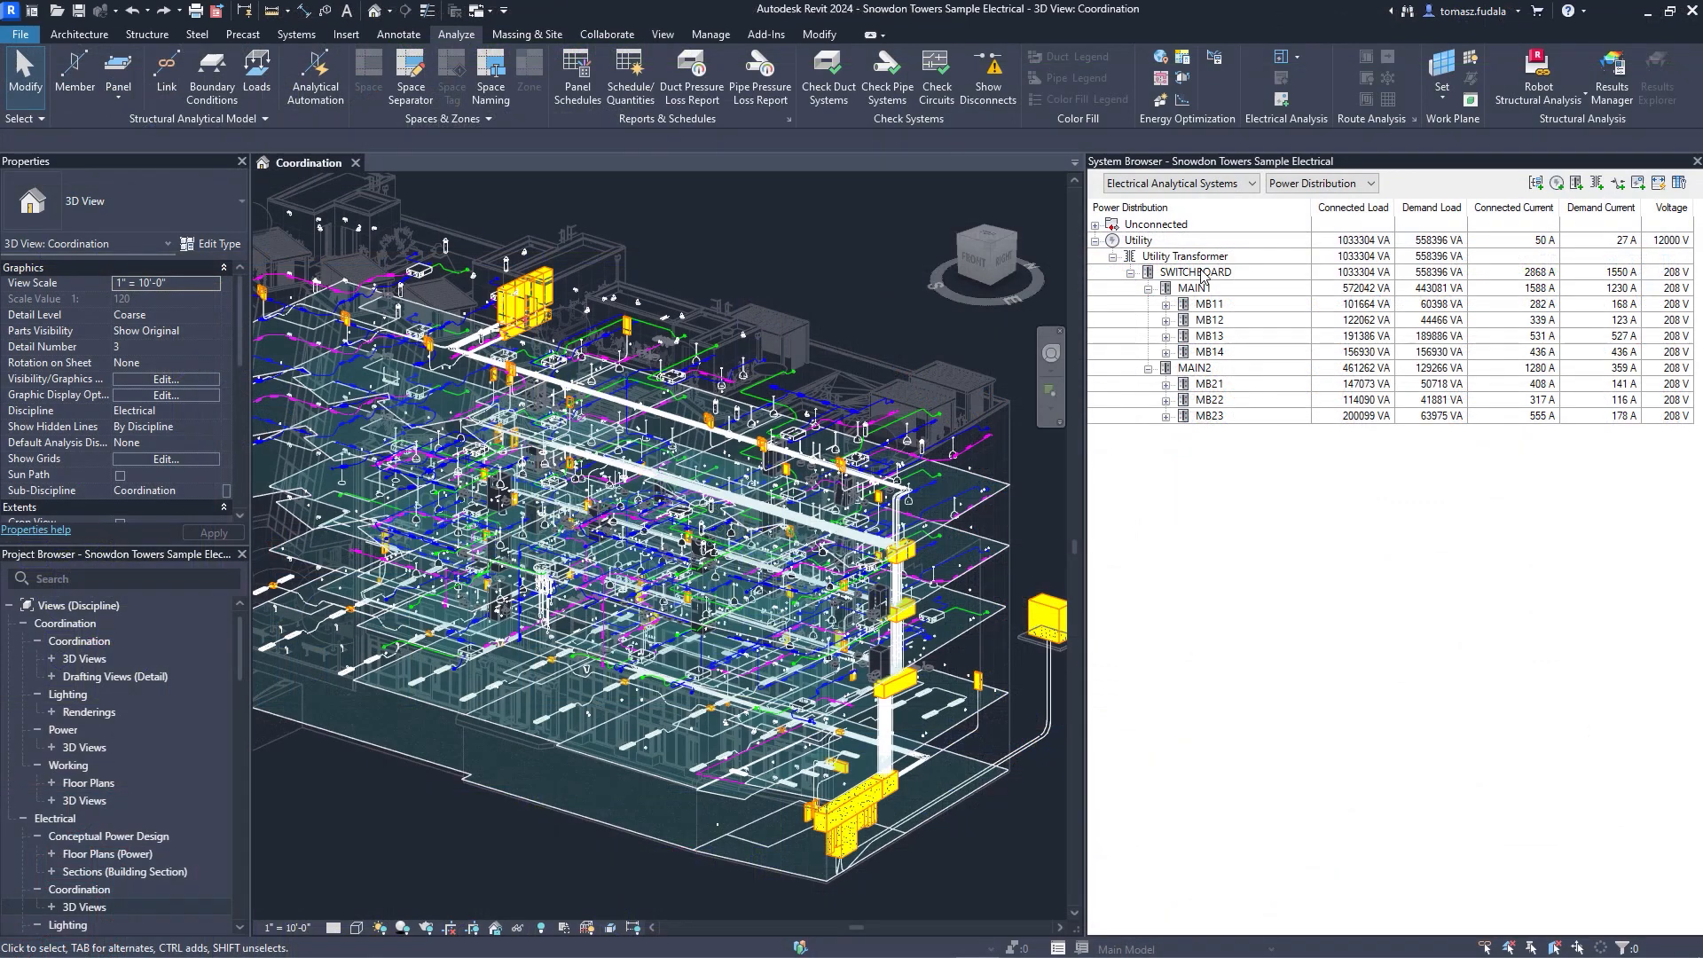
Add an equipment load named Chiller 1 with 36000 VA apparent load to SWITCHBOARD and duplicate it as Chiller 2.
left_click(1197, 272)
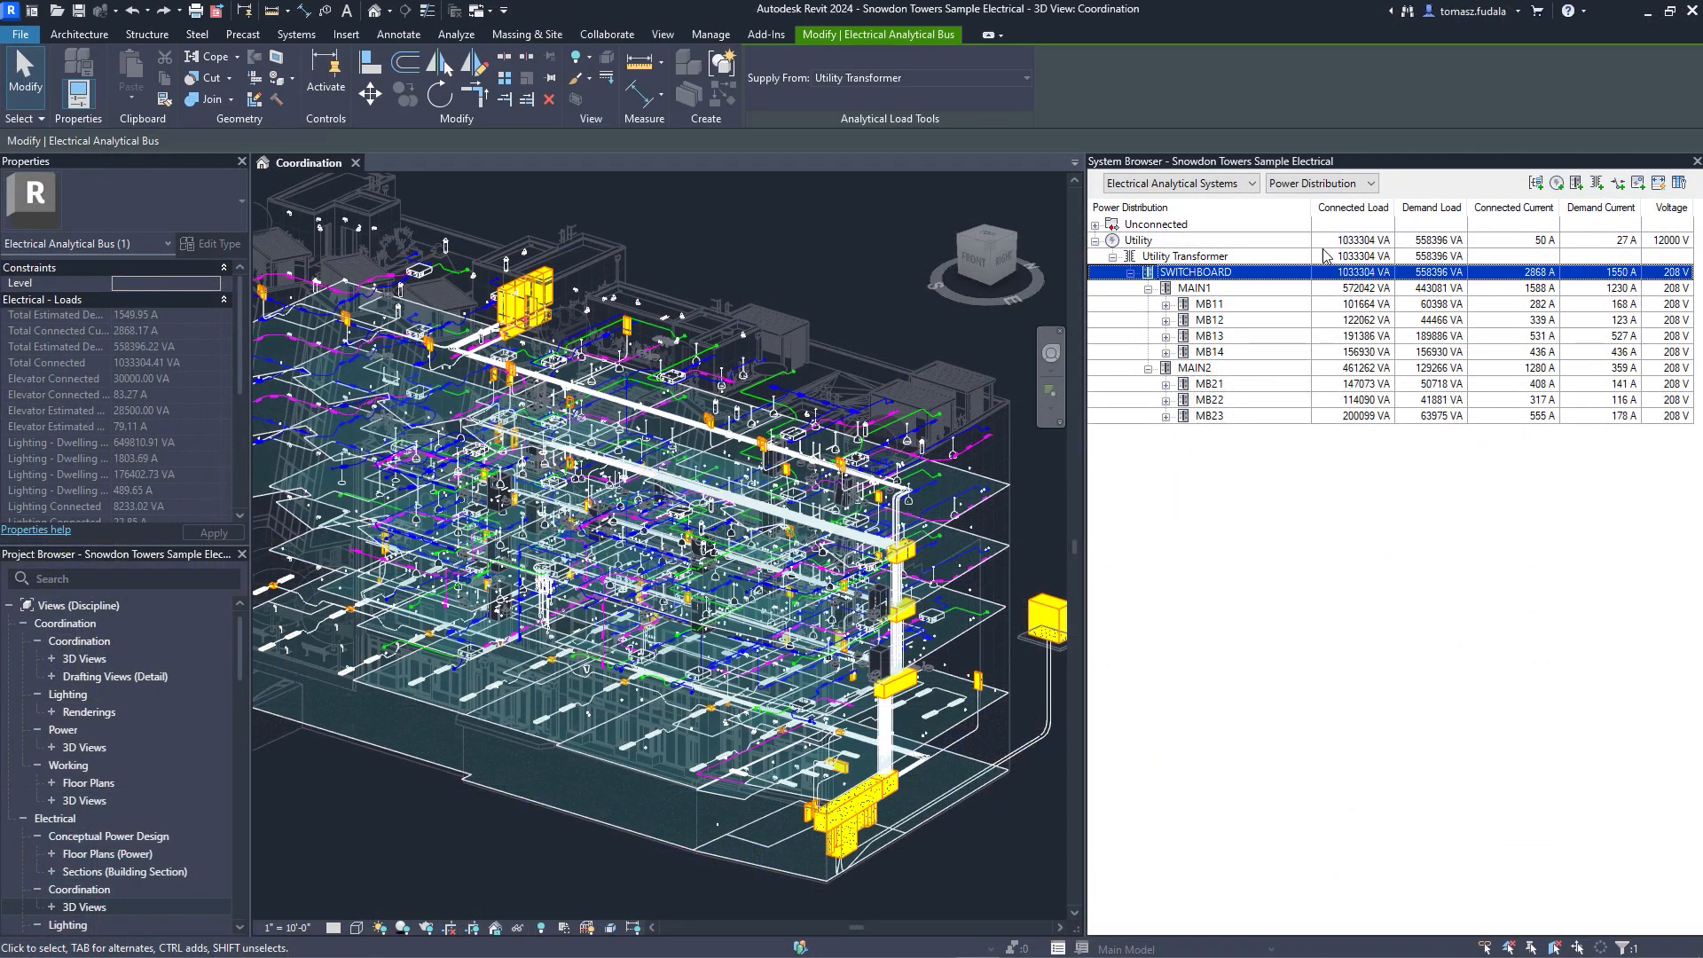
left_click(1639, 182)
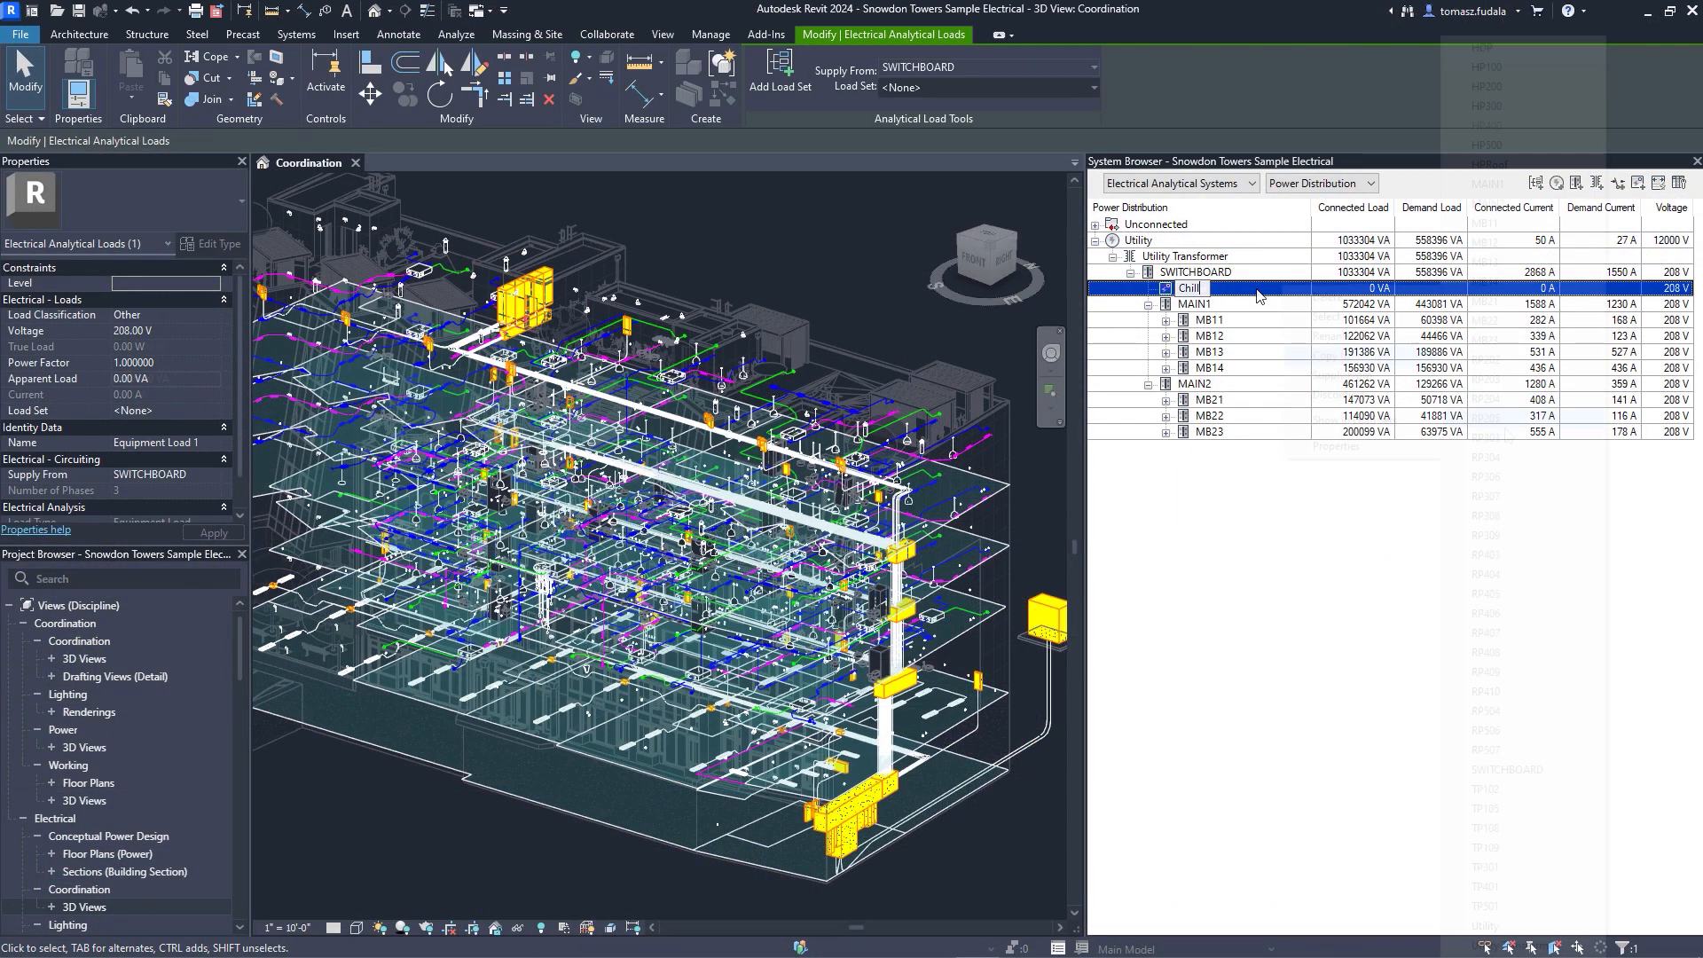
right_click(1196, 287)
left_click(1401, 734)
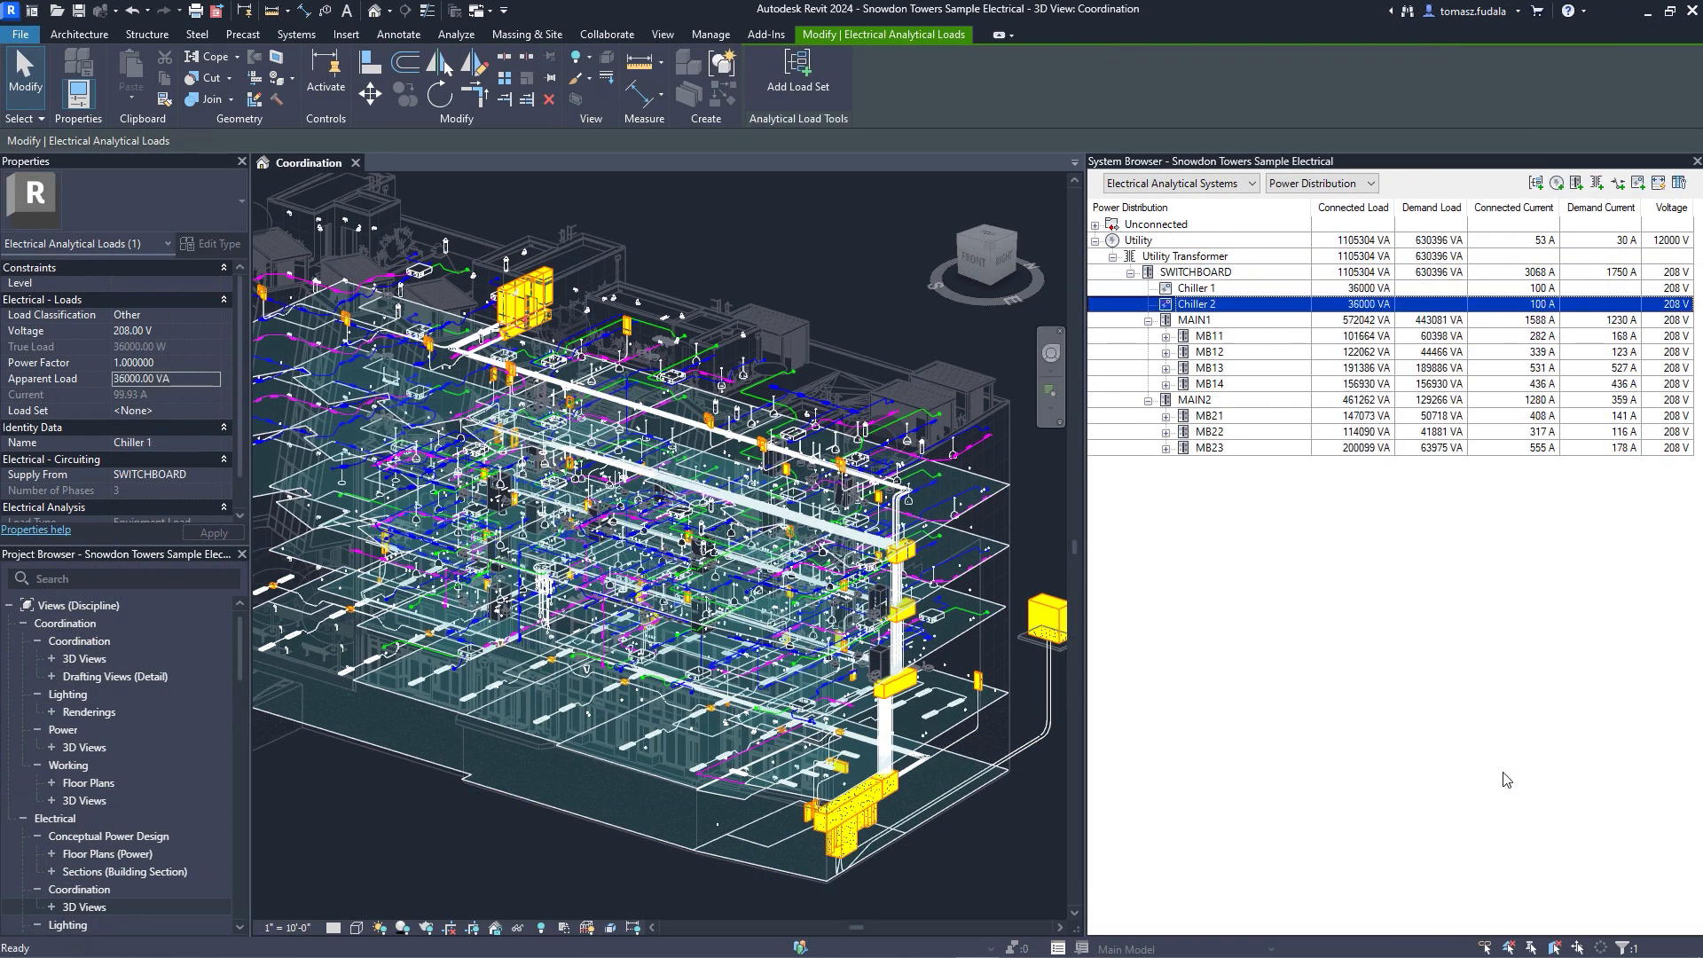
Group Chiller 1 and Chiller 2 into a load set named Chillers with a quantity on standby of 1.
left_click(1253, 289, "ctrl")
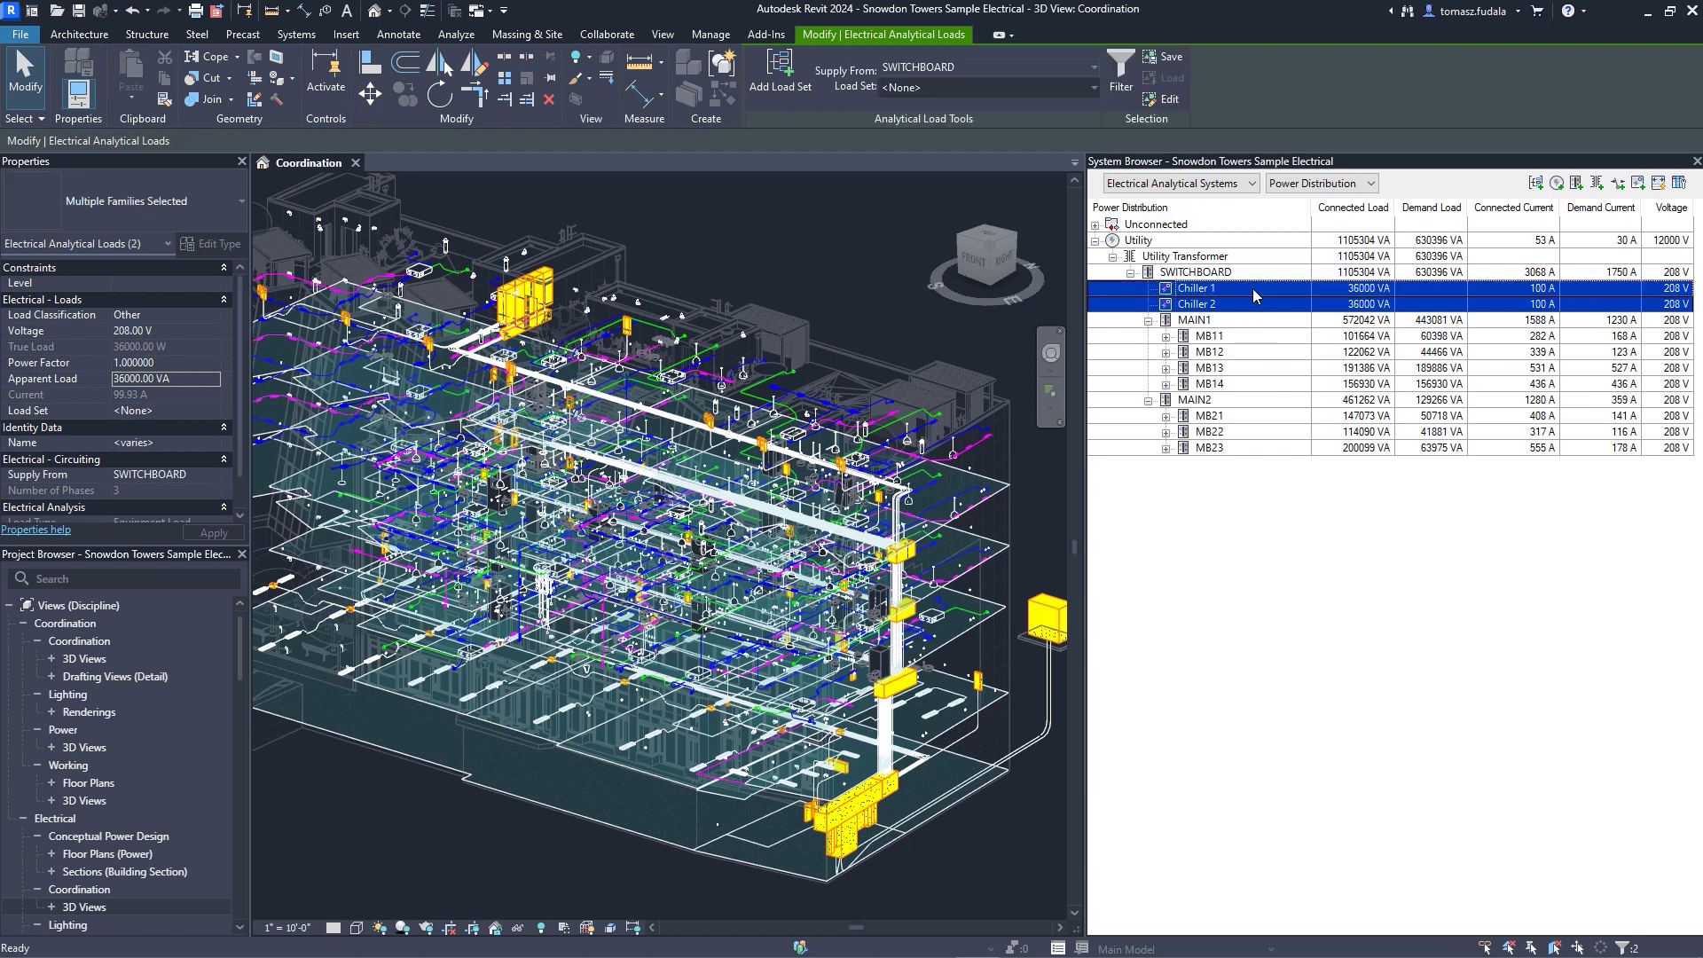
left_click(781, 76)
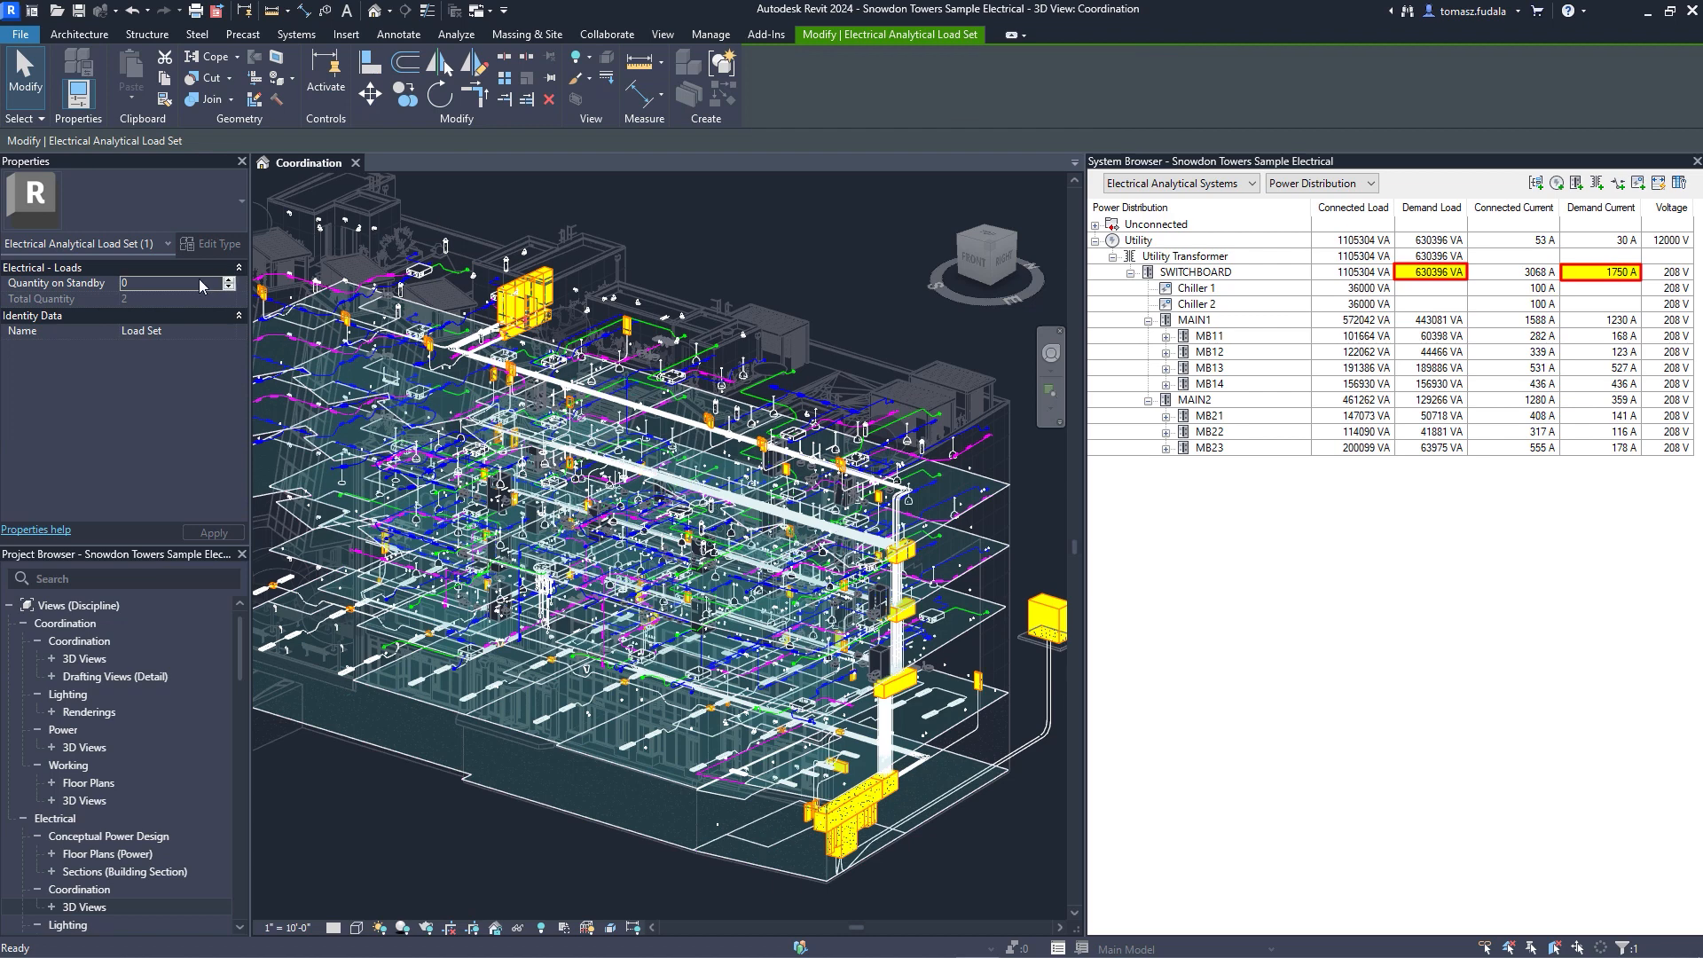
type("1")
left_click(197, 328)
type("Chillers")
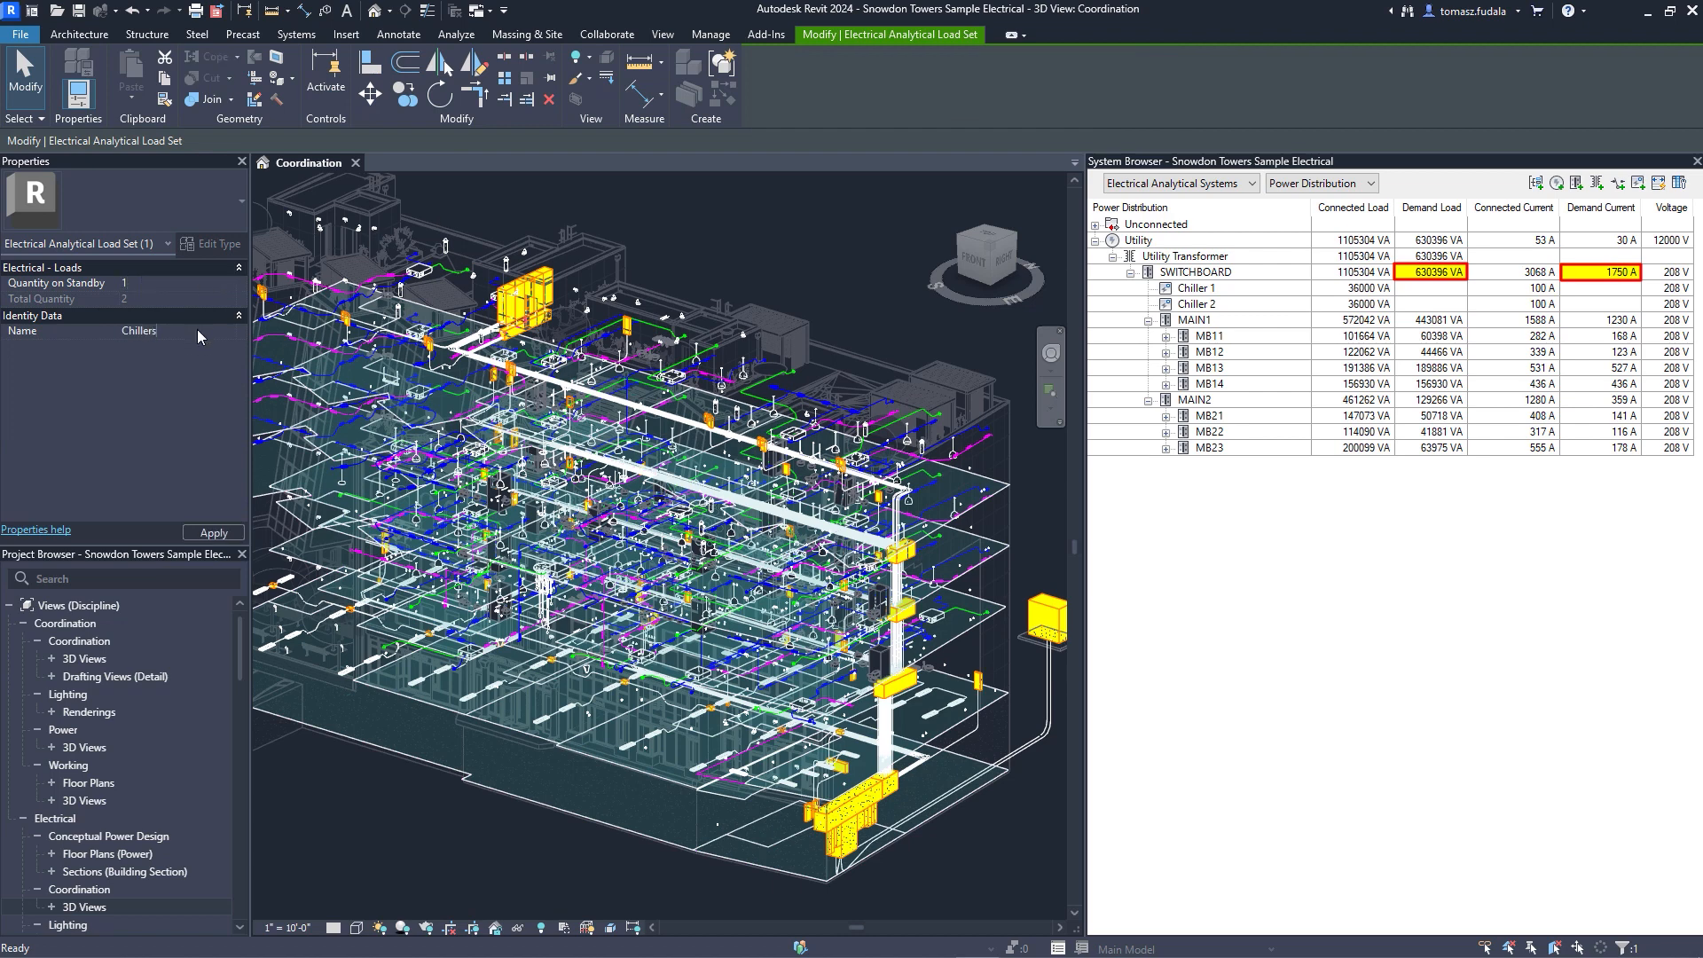
left_click(1212, 274)
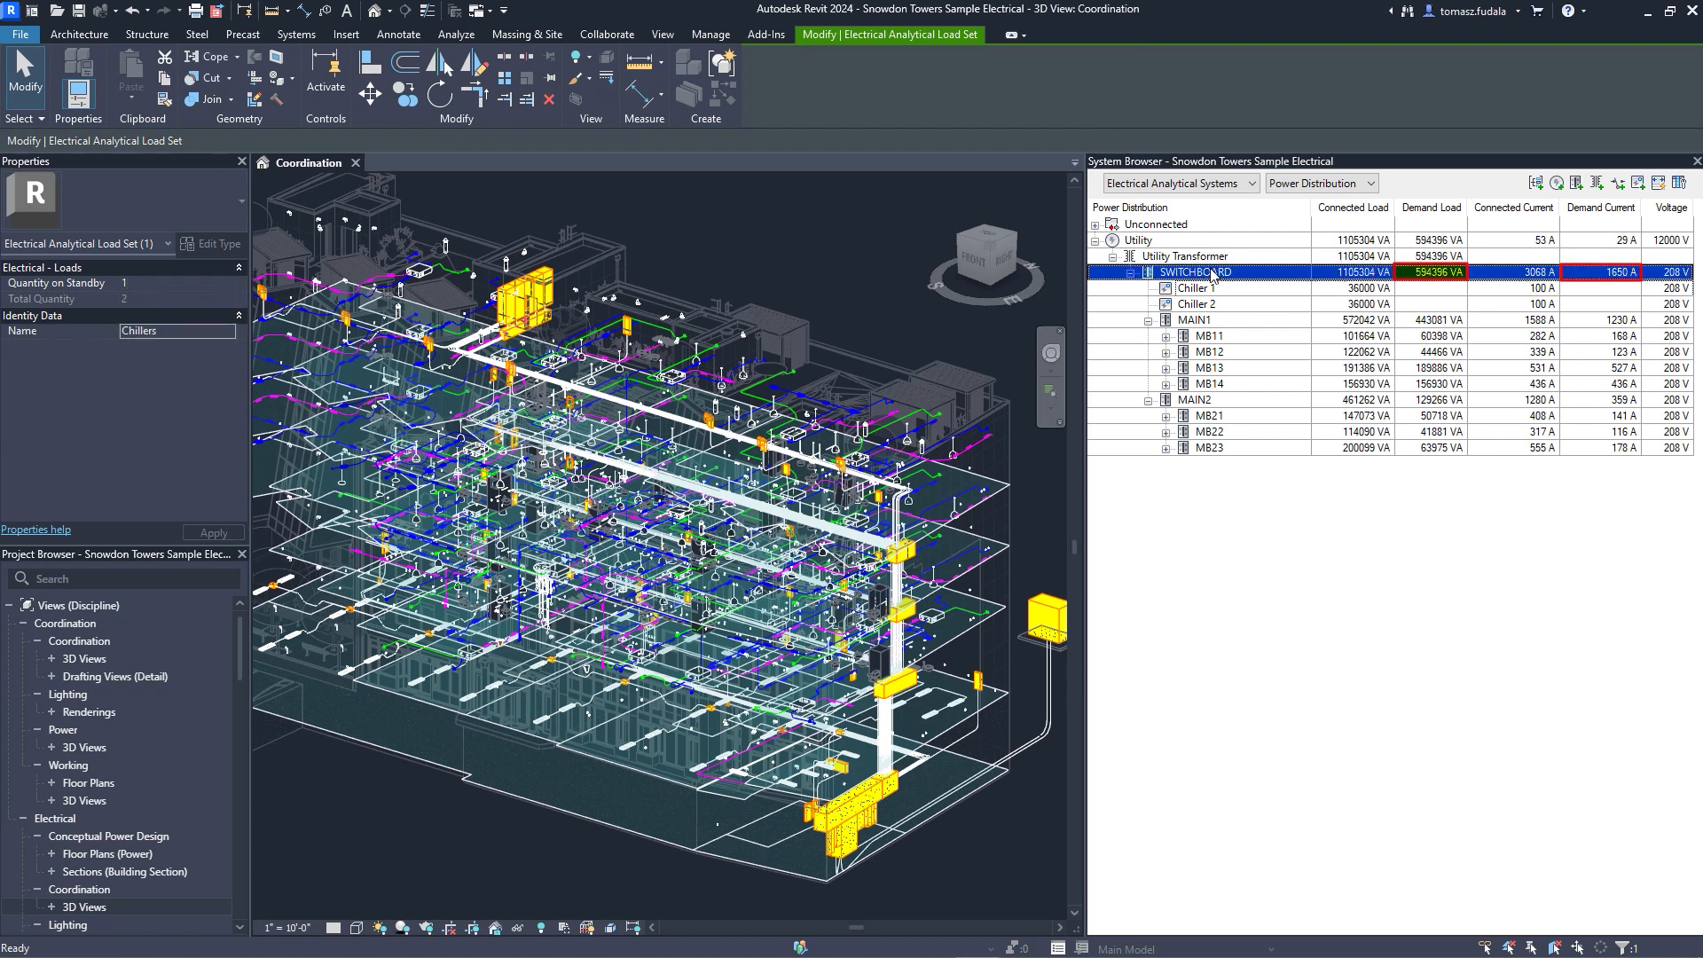
left_click(1371, 185)
left_click(1366, 213)
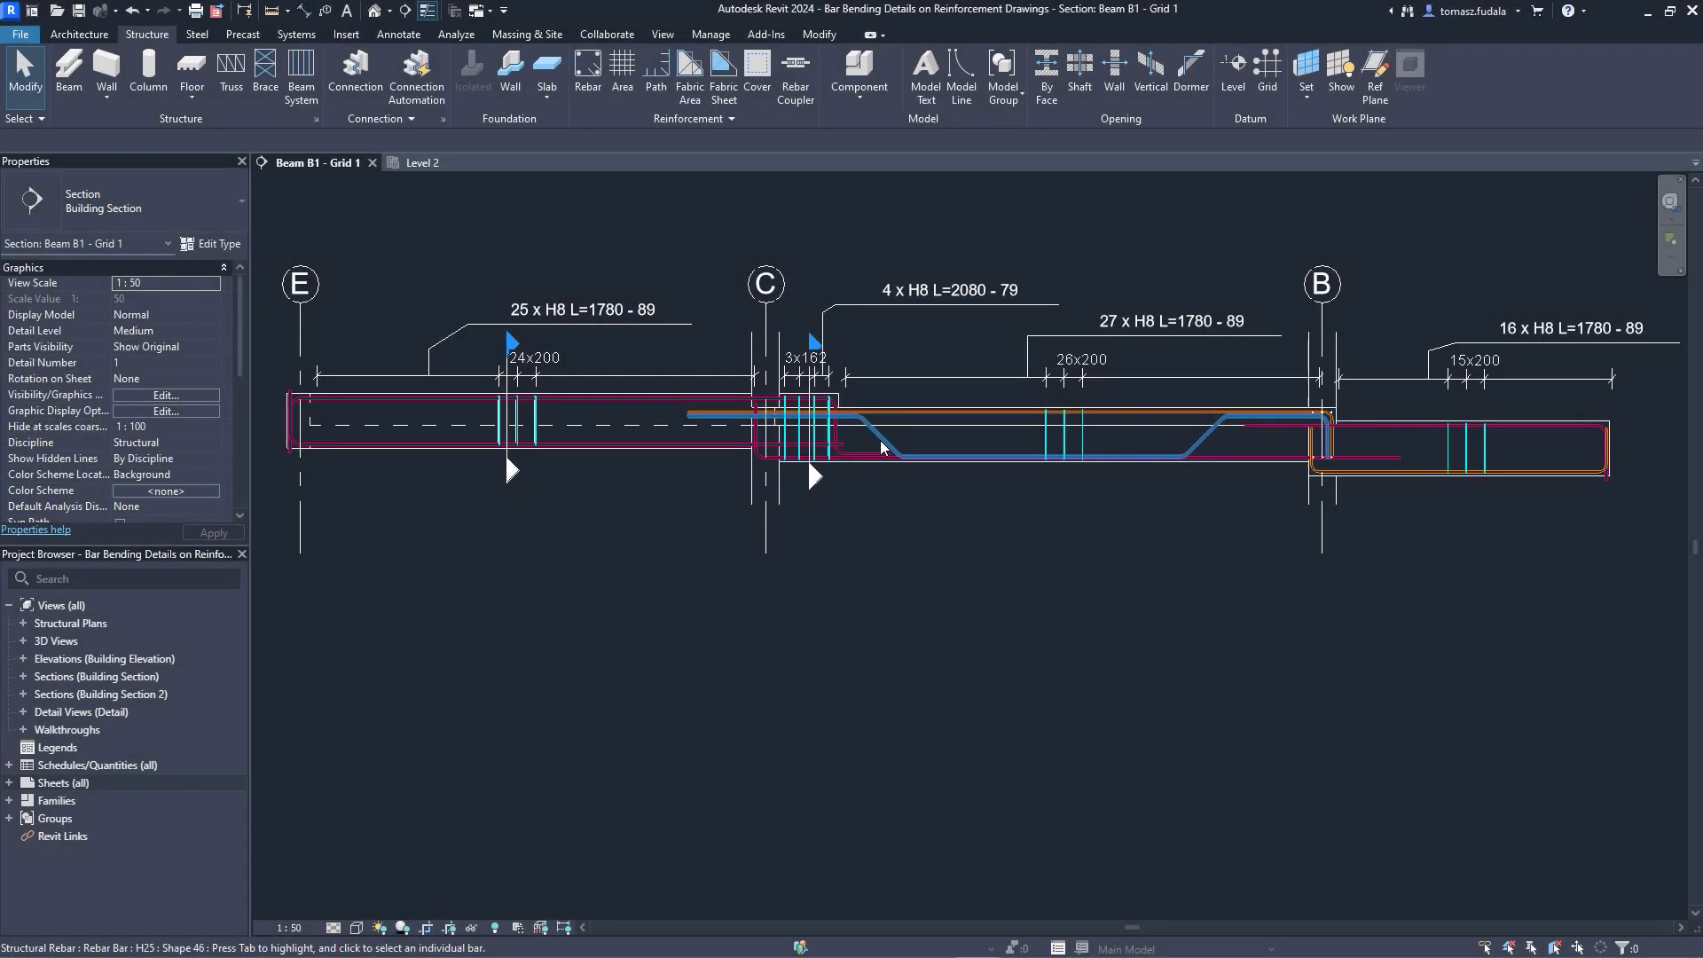
Place a tagged bending detail of the cranked H25 bar below the beam between grids C and B, aligned to the bar.
left_click(907, 435)
left_click(1494, 81)
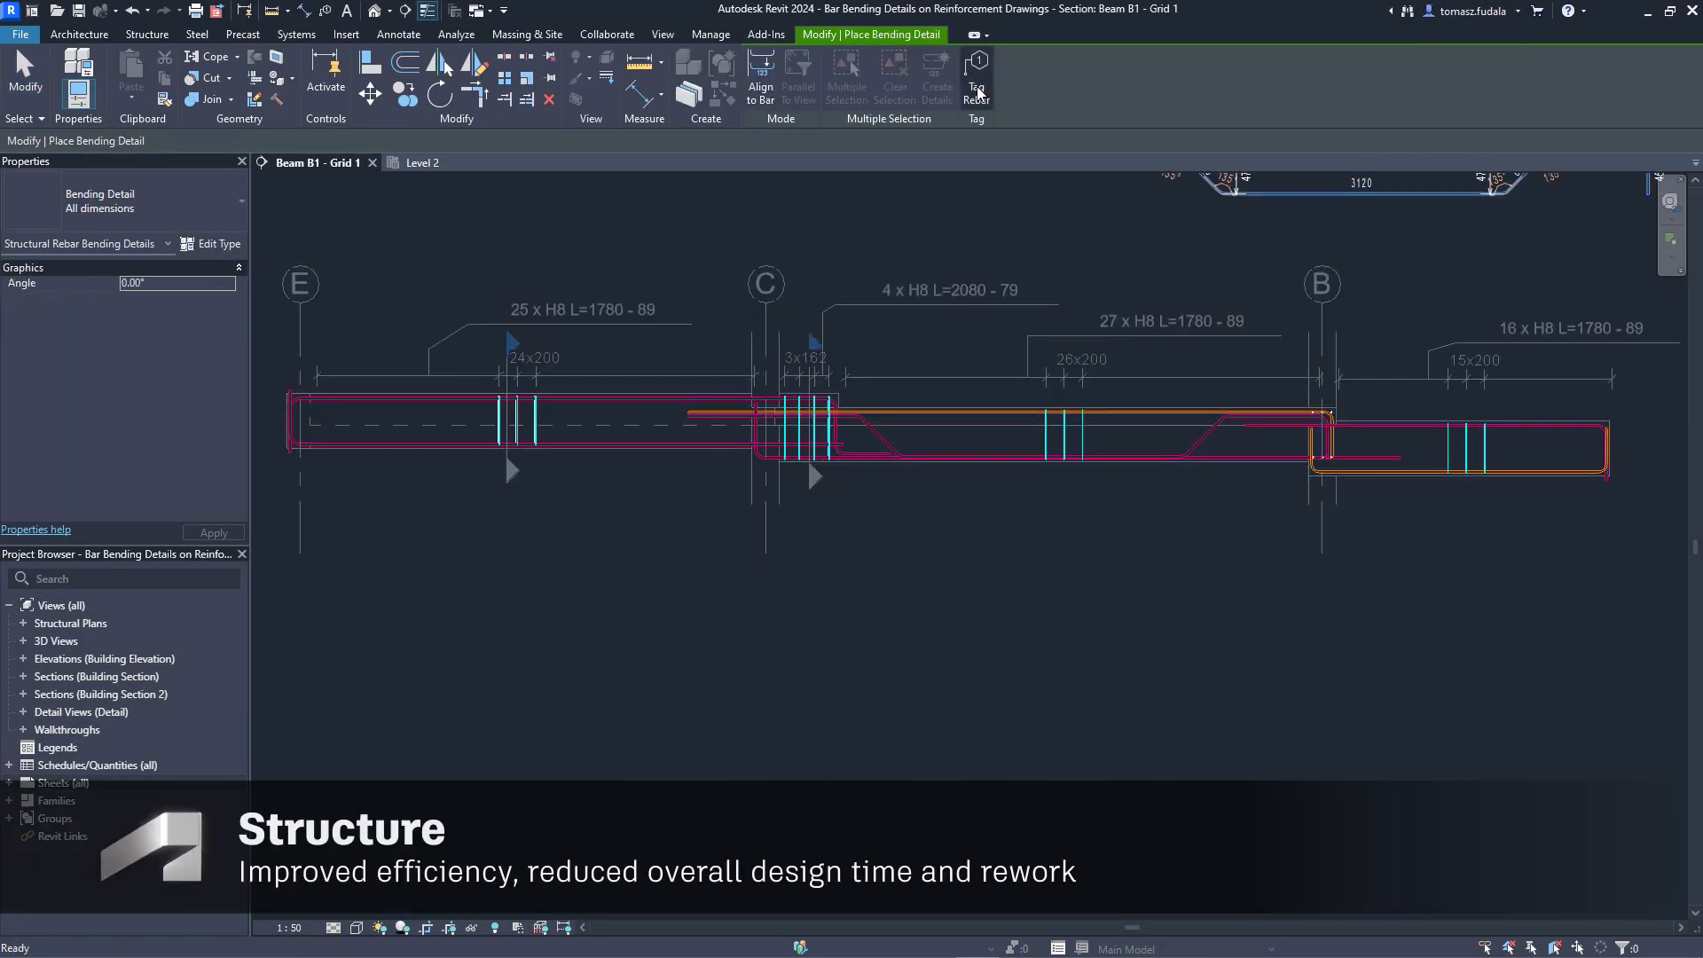
left_click(766, 91)
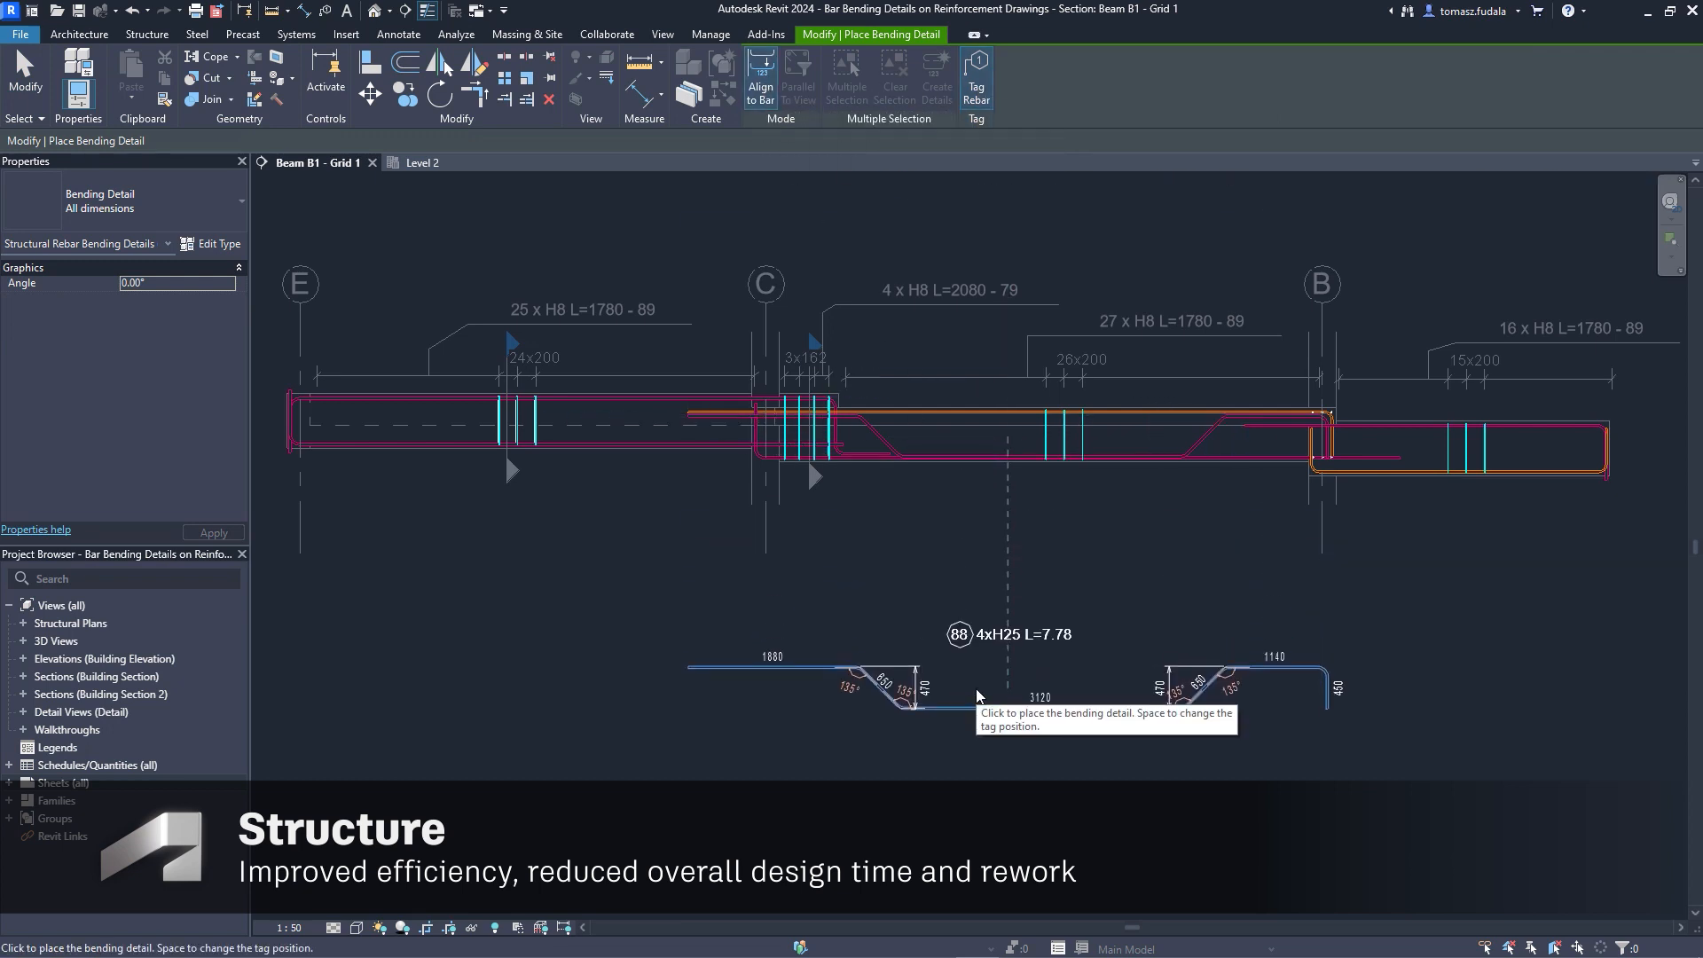
left_click(976, 695)
Create bending details for the three top bars of the beam together using multiple selection and place them below the beam.
left_click(847, 80)
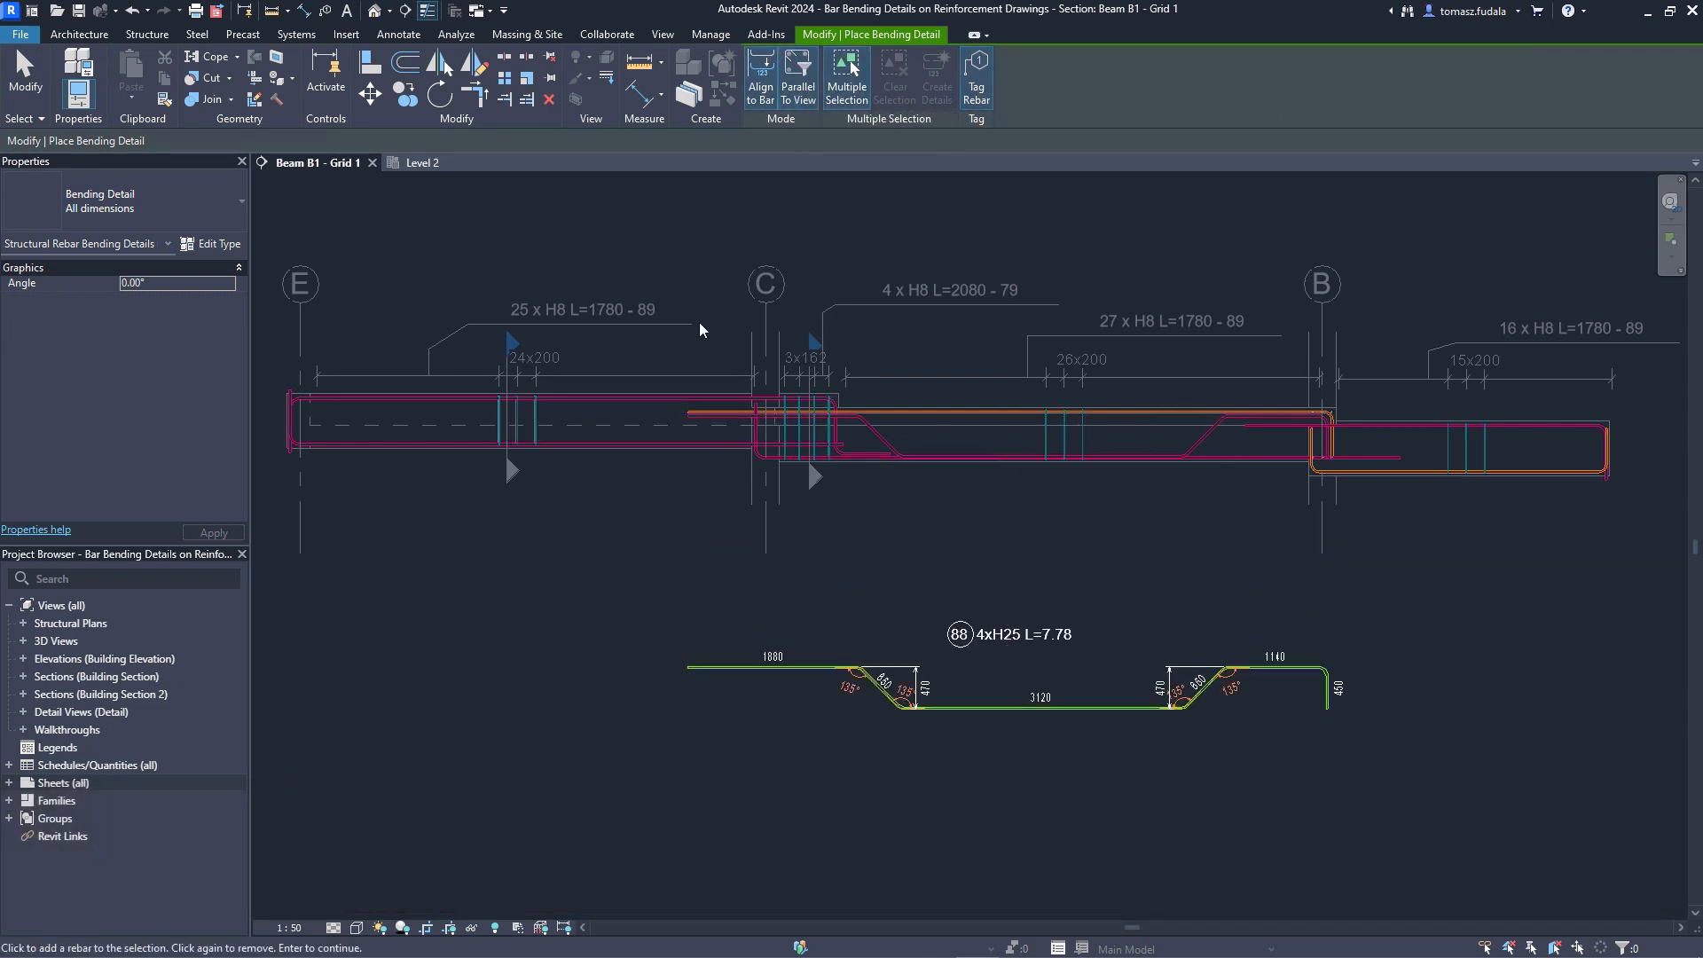
left_click(645, 402)
left_click(878, 414)
left_click(1260, 427)
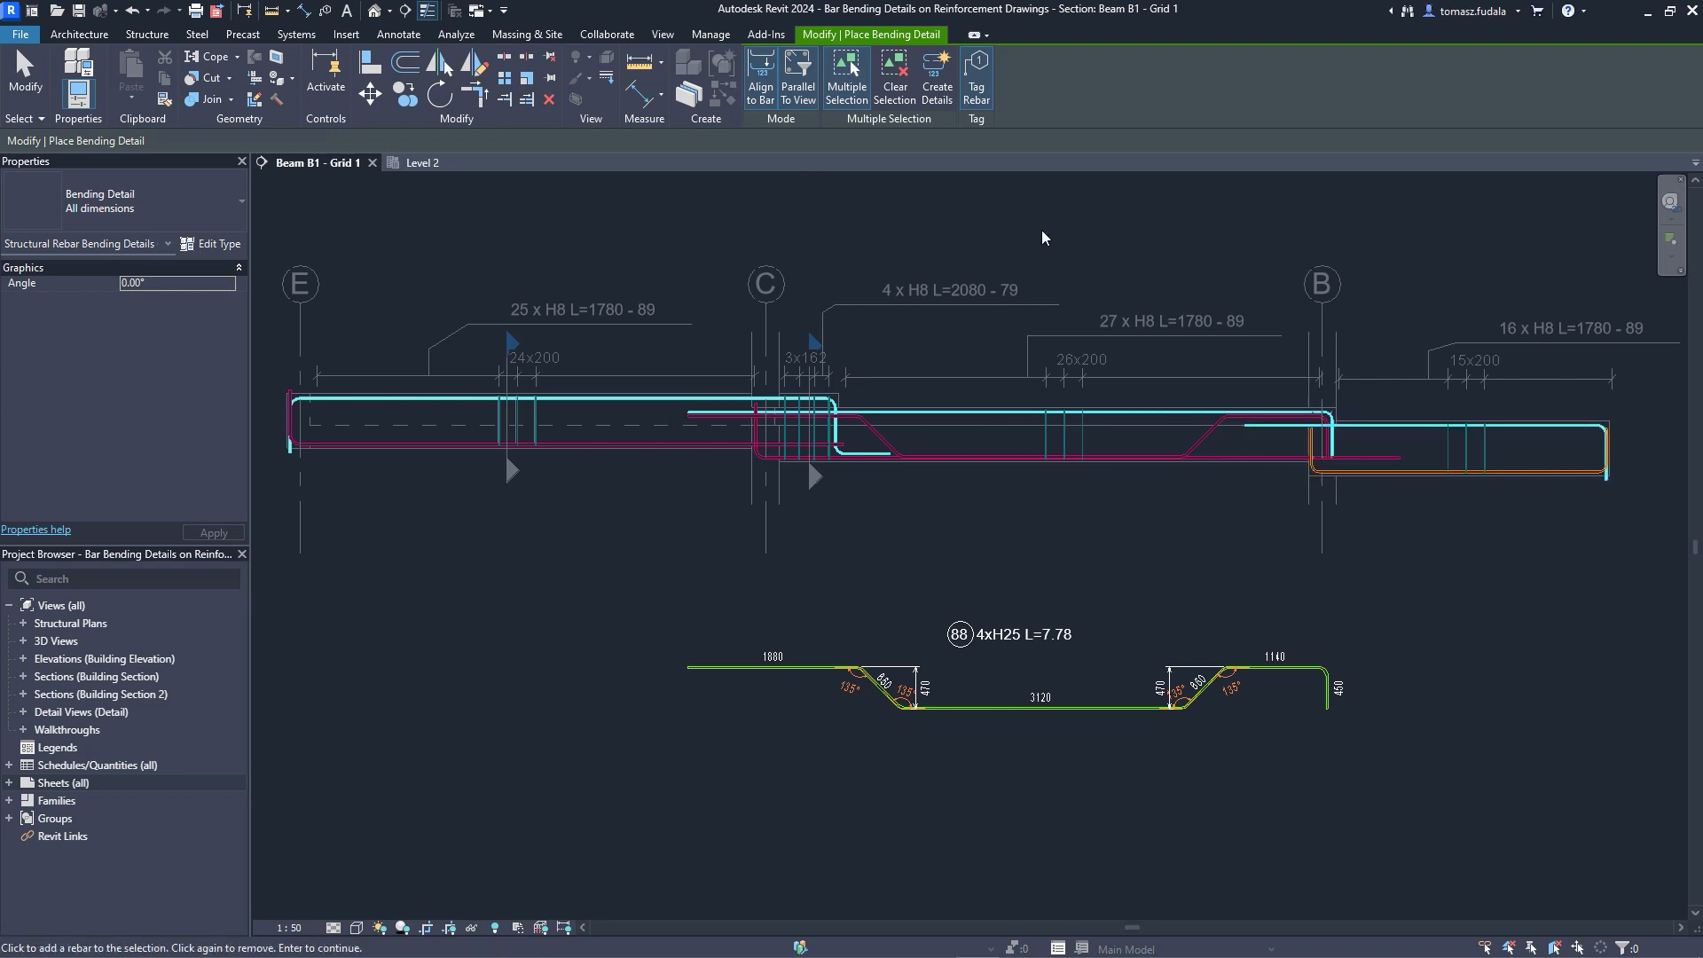
left_click(946, 101)
left_click(971, 604)
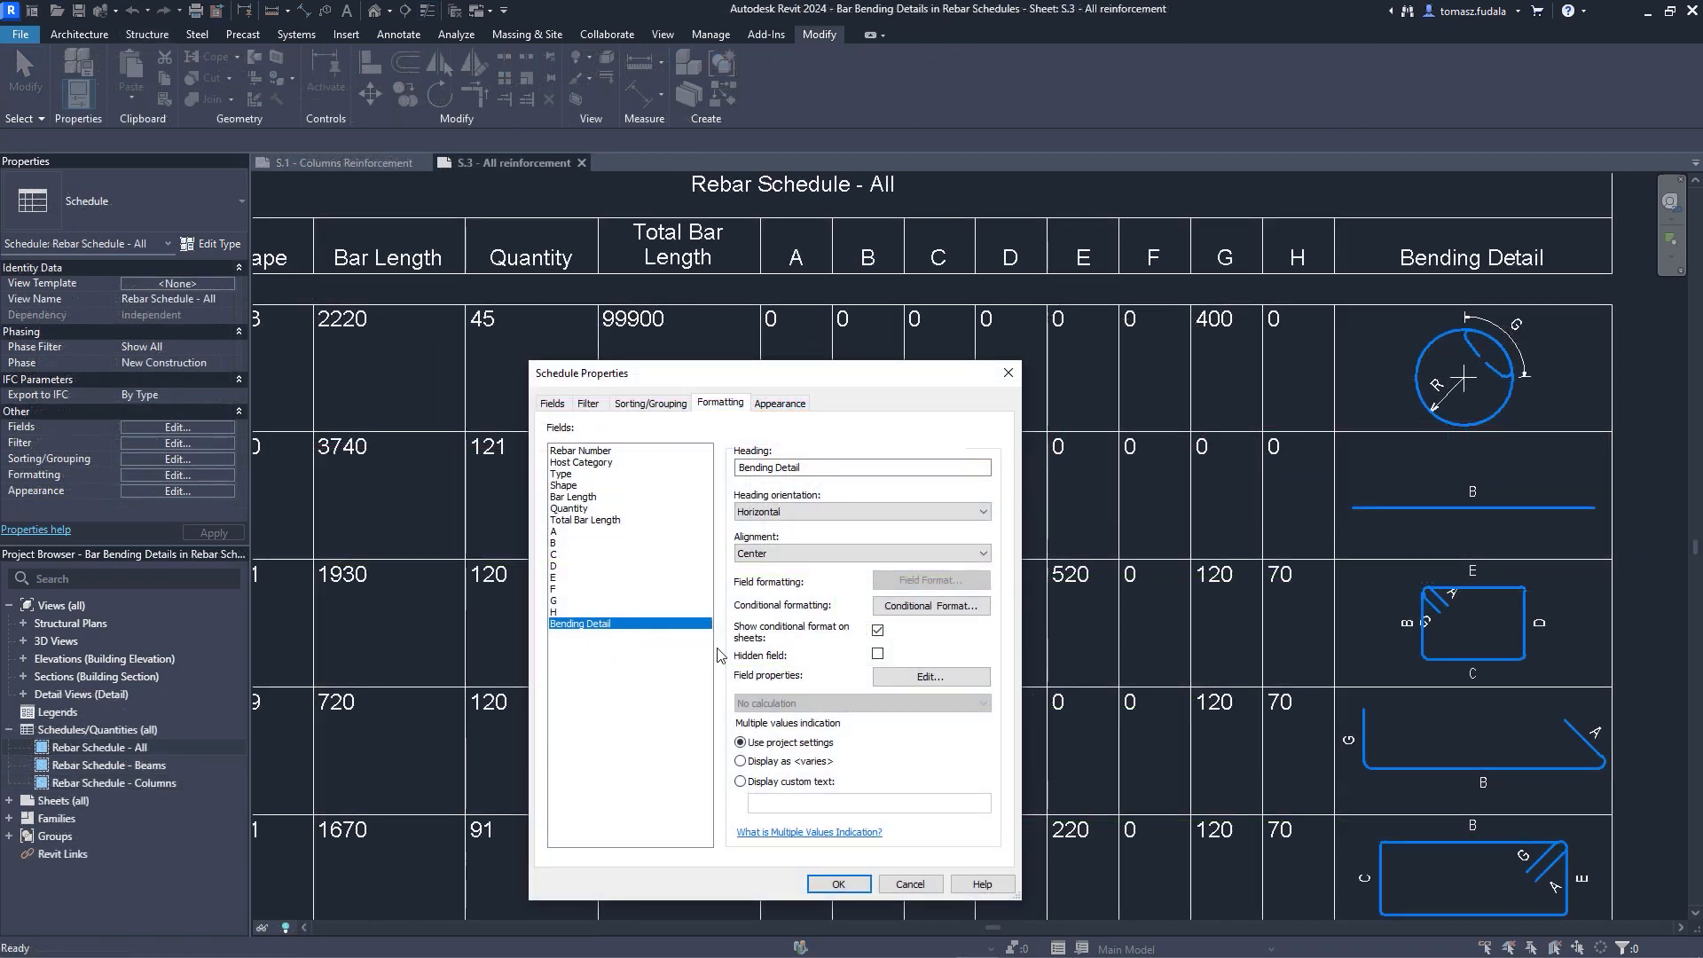
Open the Bending Detail field's properties in Rebar Schedule - All and look at the display choices for rebar shape parameters.
left_click(964, 676)
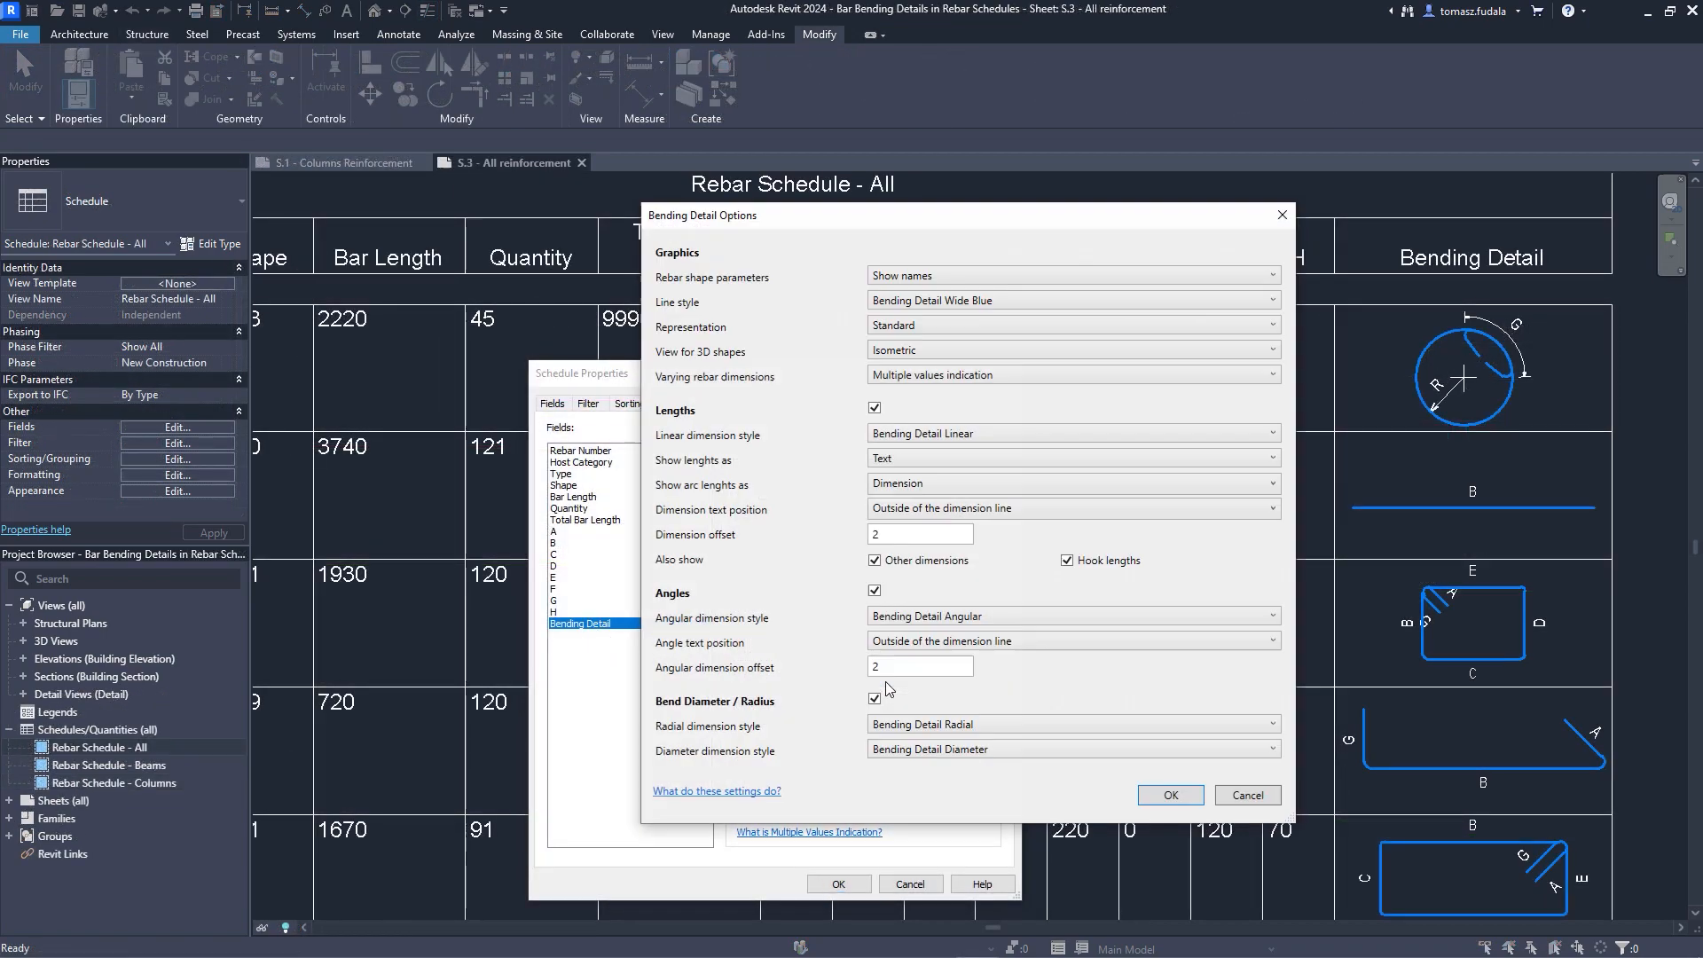
left_click(1052, 276)
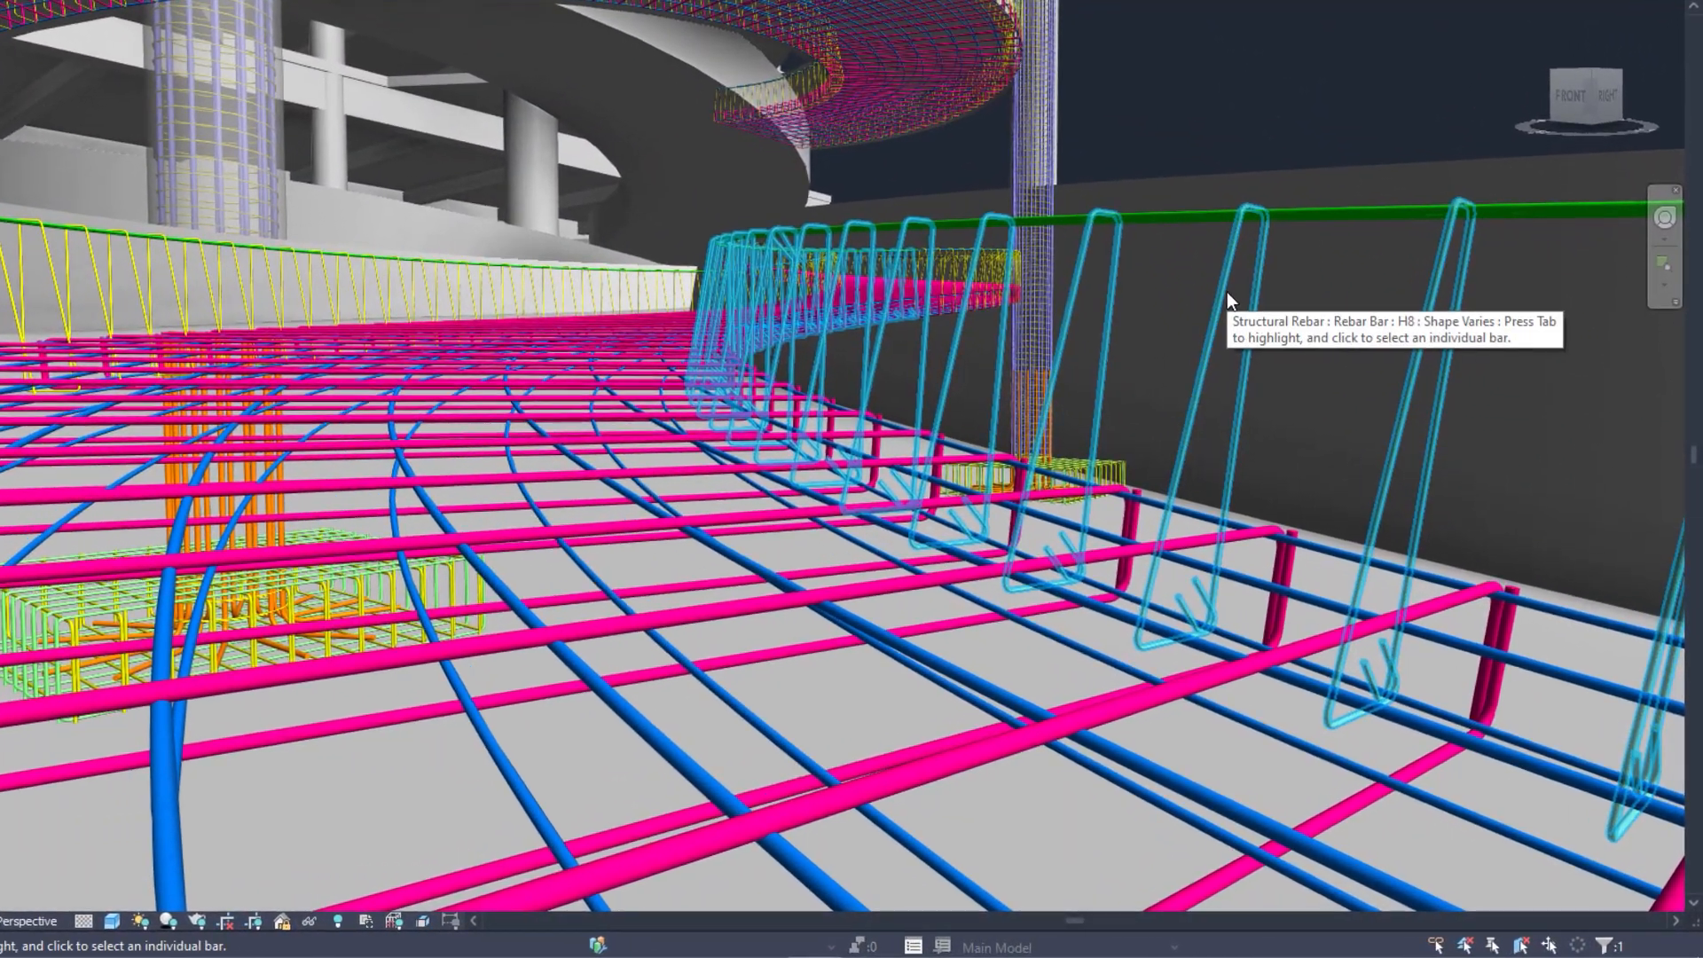
Set the bar alignment of the H8 free-form stirrup set along the curved ramp edge to Vertical.
key("space")
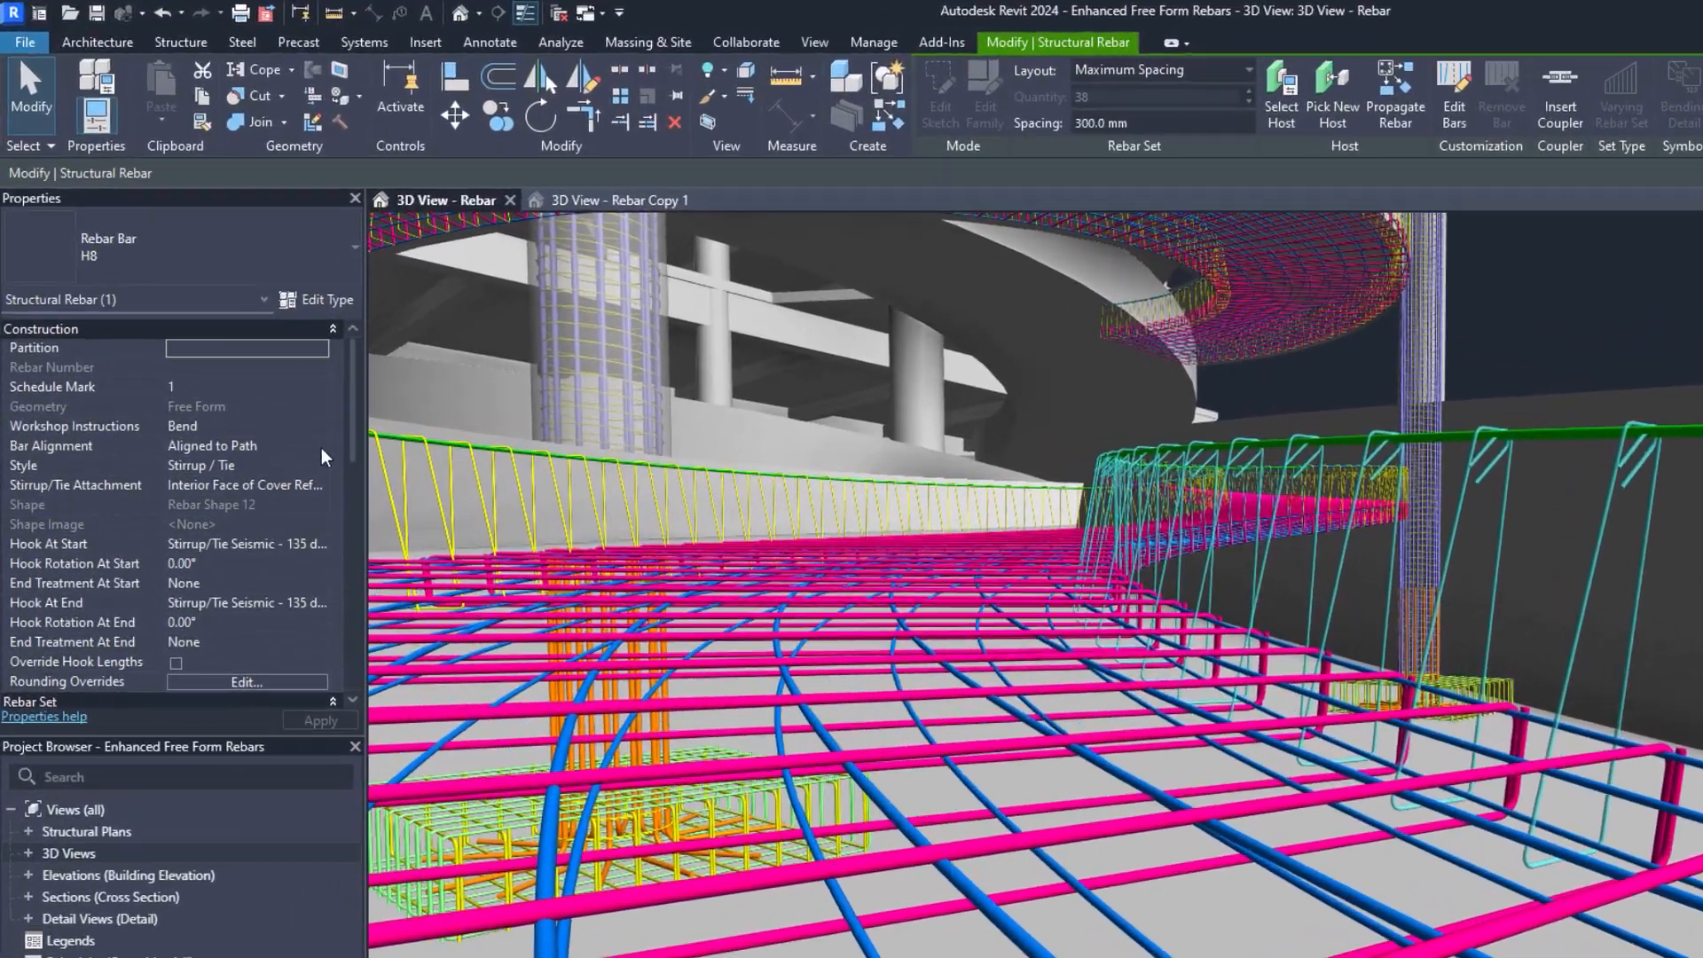
left_click(82, 289)
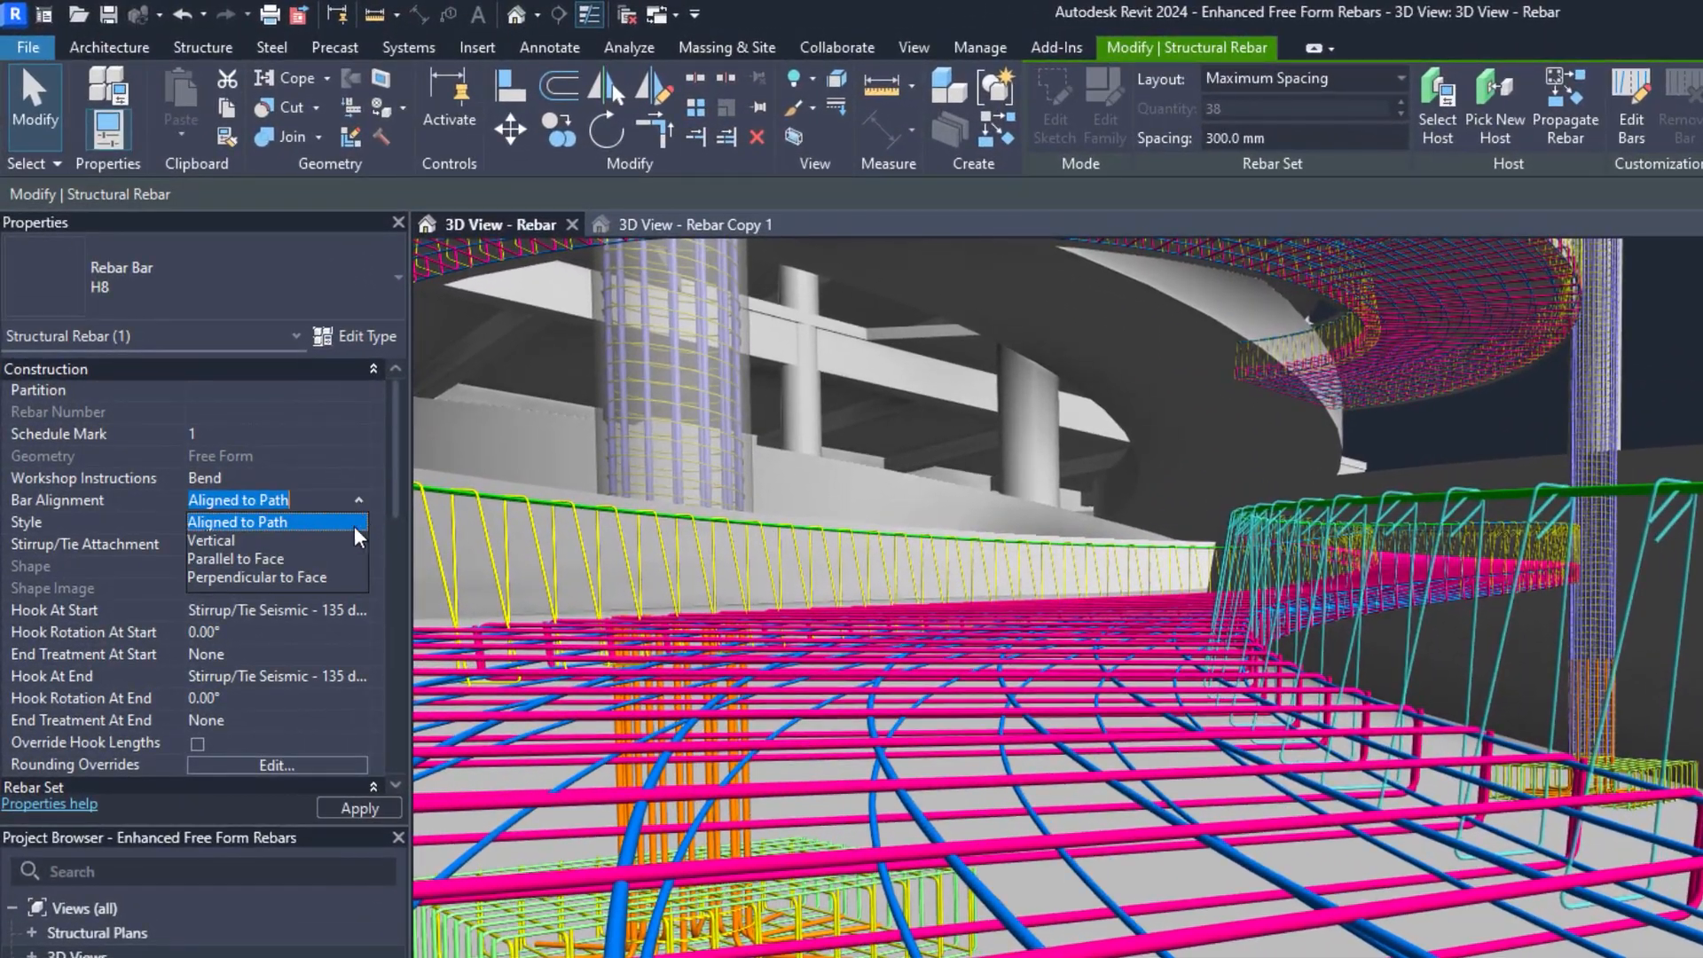
left_click(342, 540)
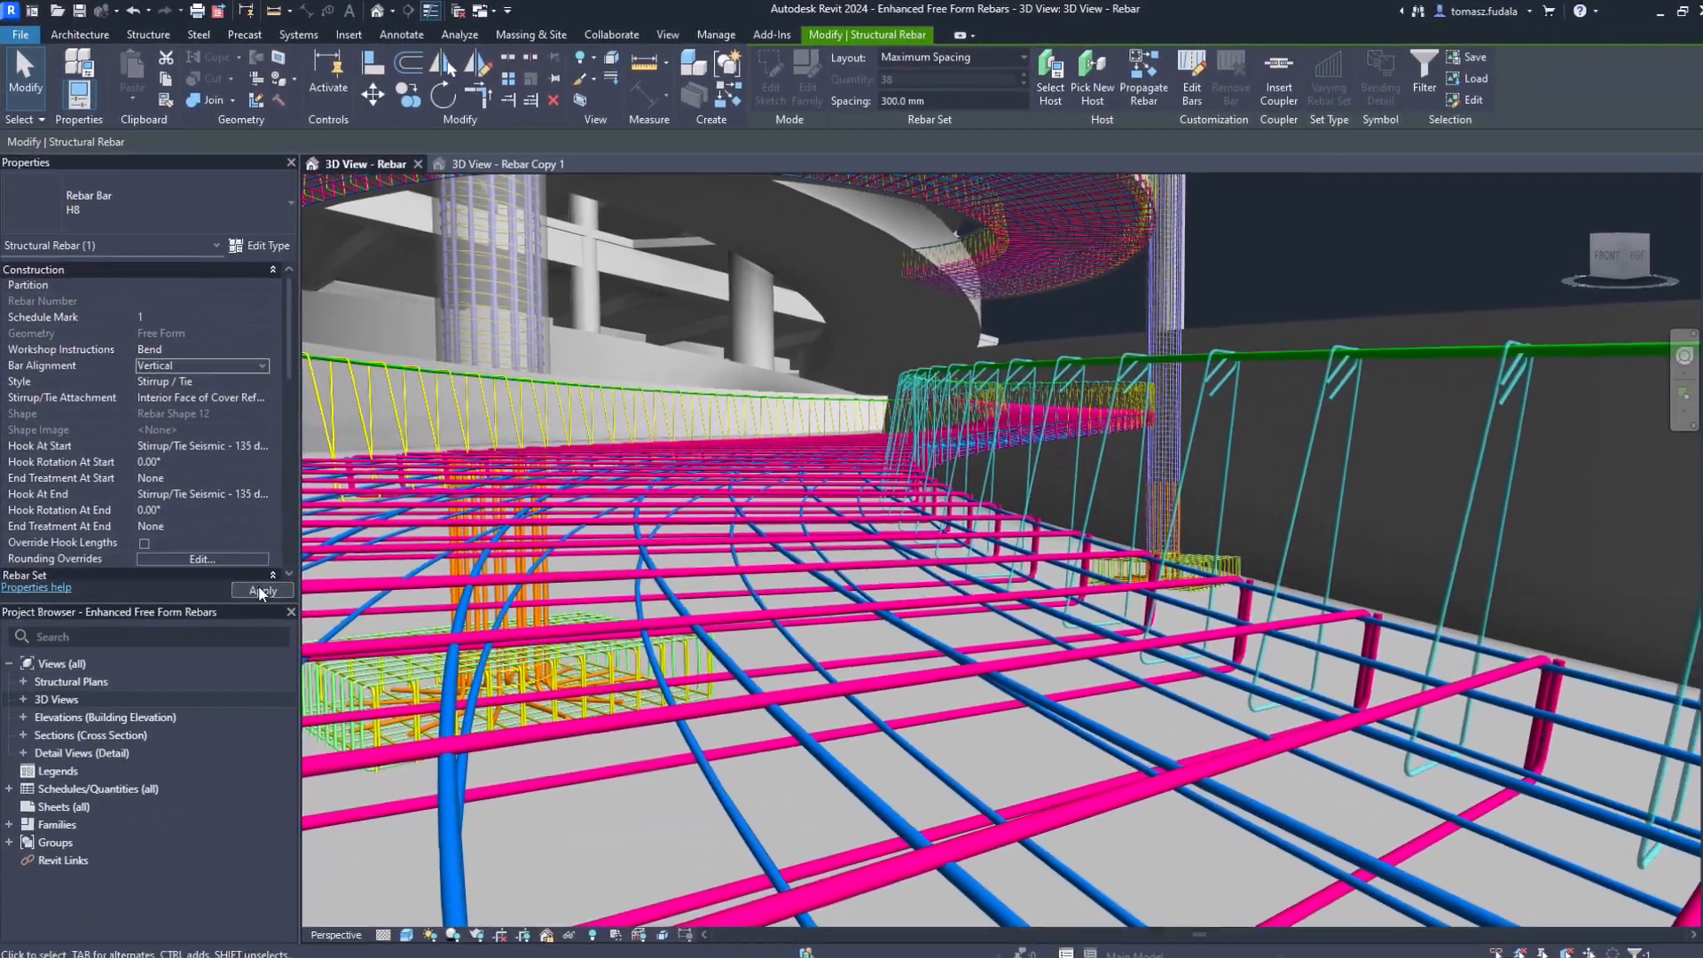
left_click(259, 589)
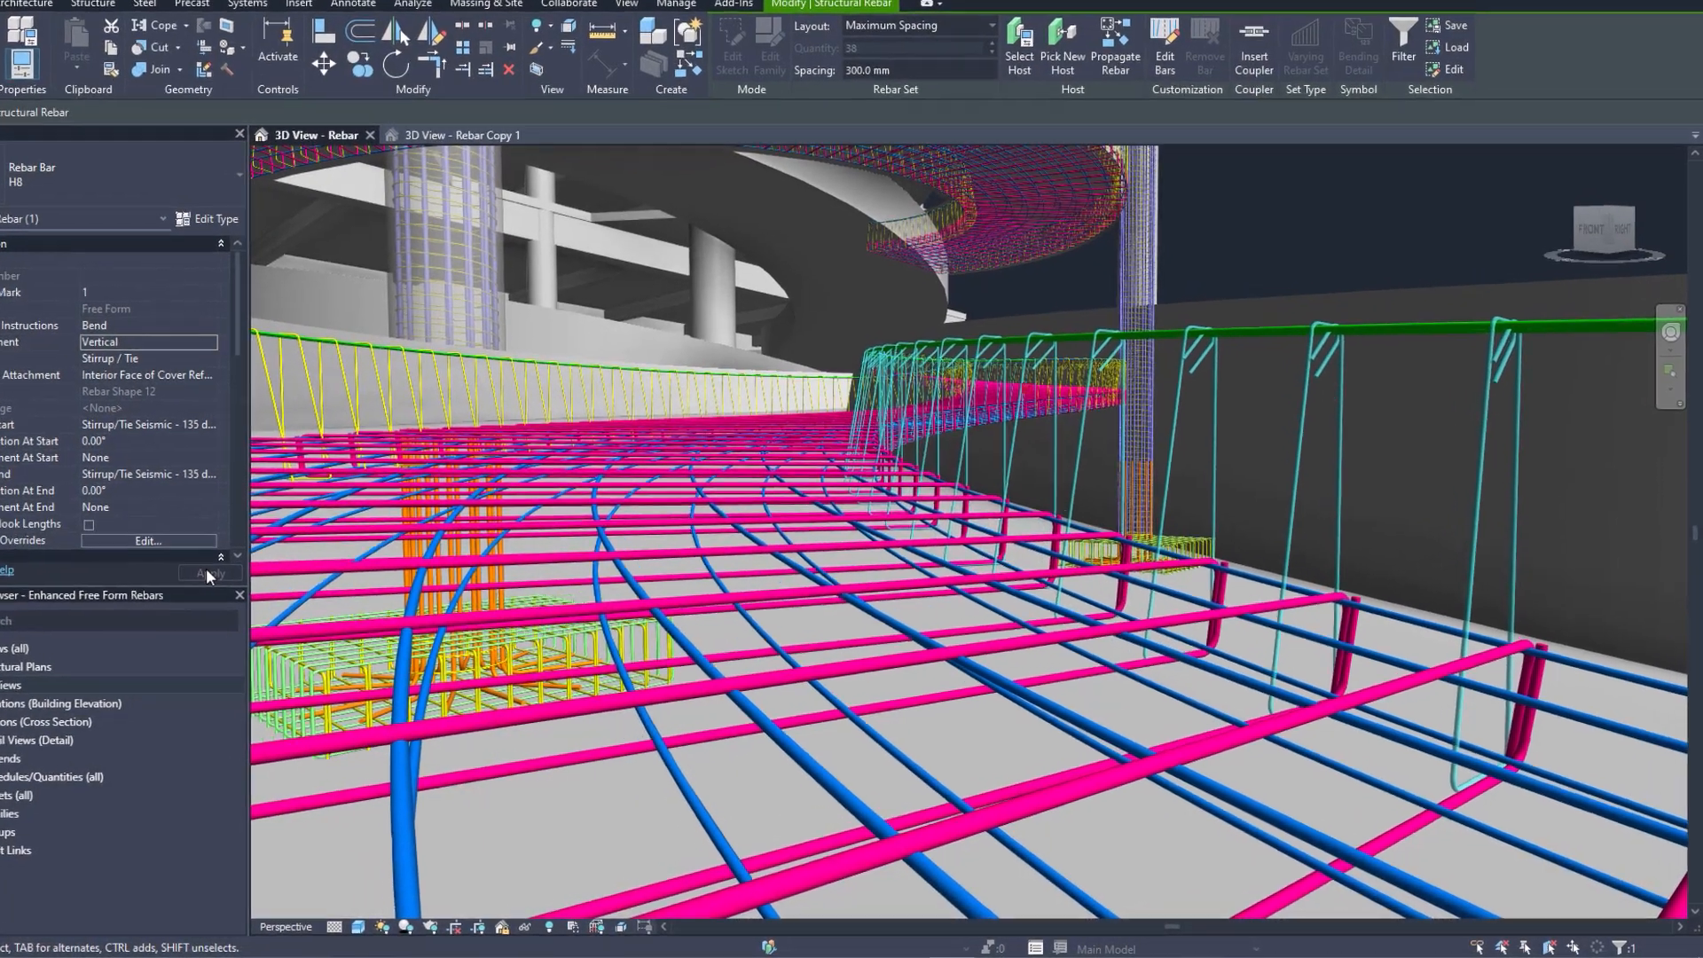
key("Escape")
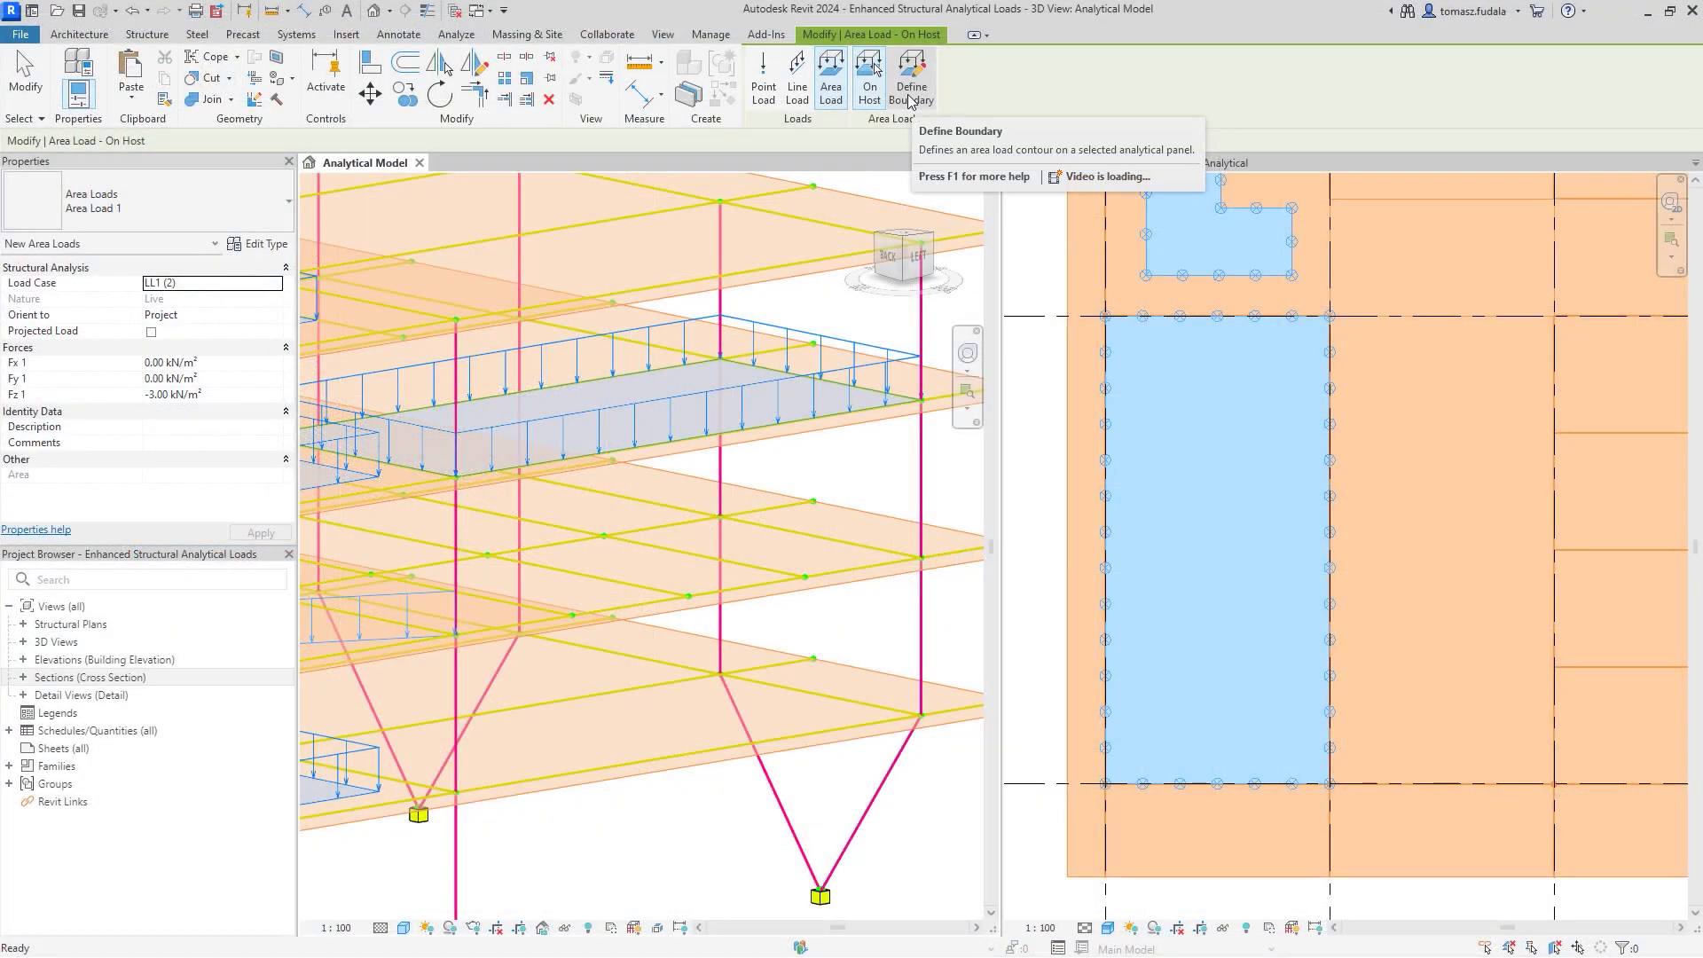
Sketch a closed C-shaped area load boundary beside the rectangular load on Level 4, with the lower leg about 1800 by 2000 mm.
left_click(911, 80)
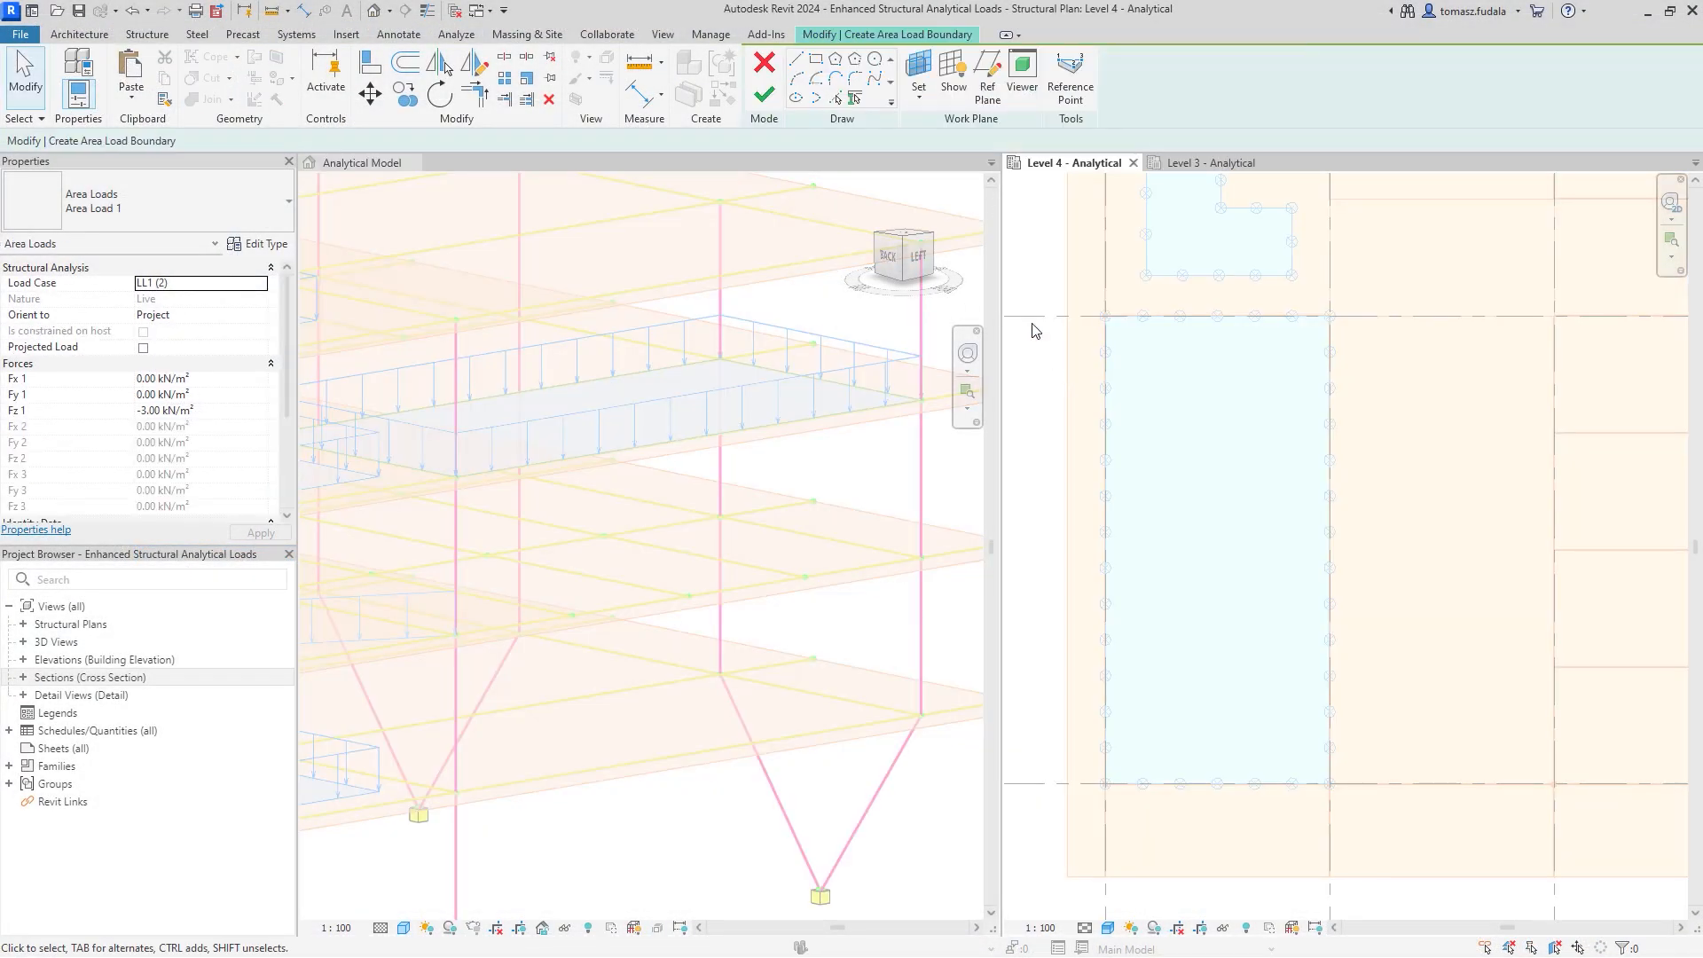
left_click(1364, 432)
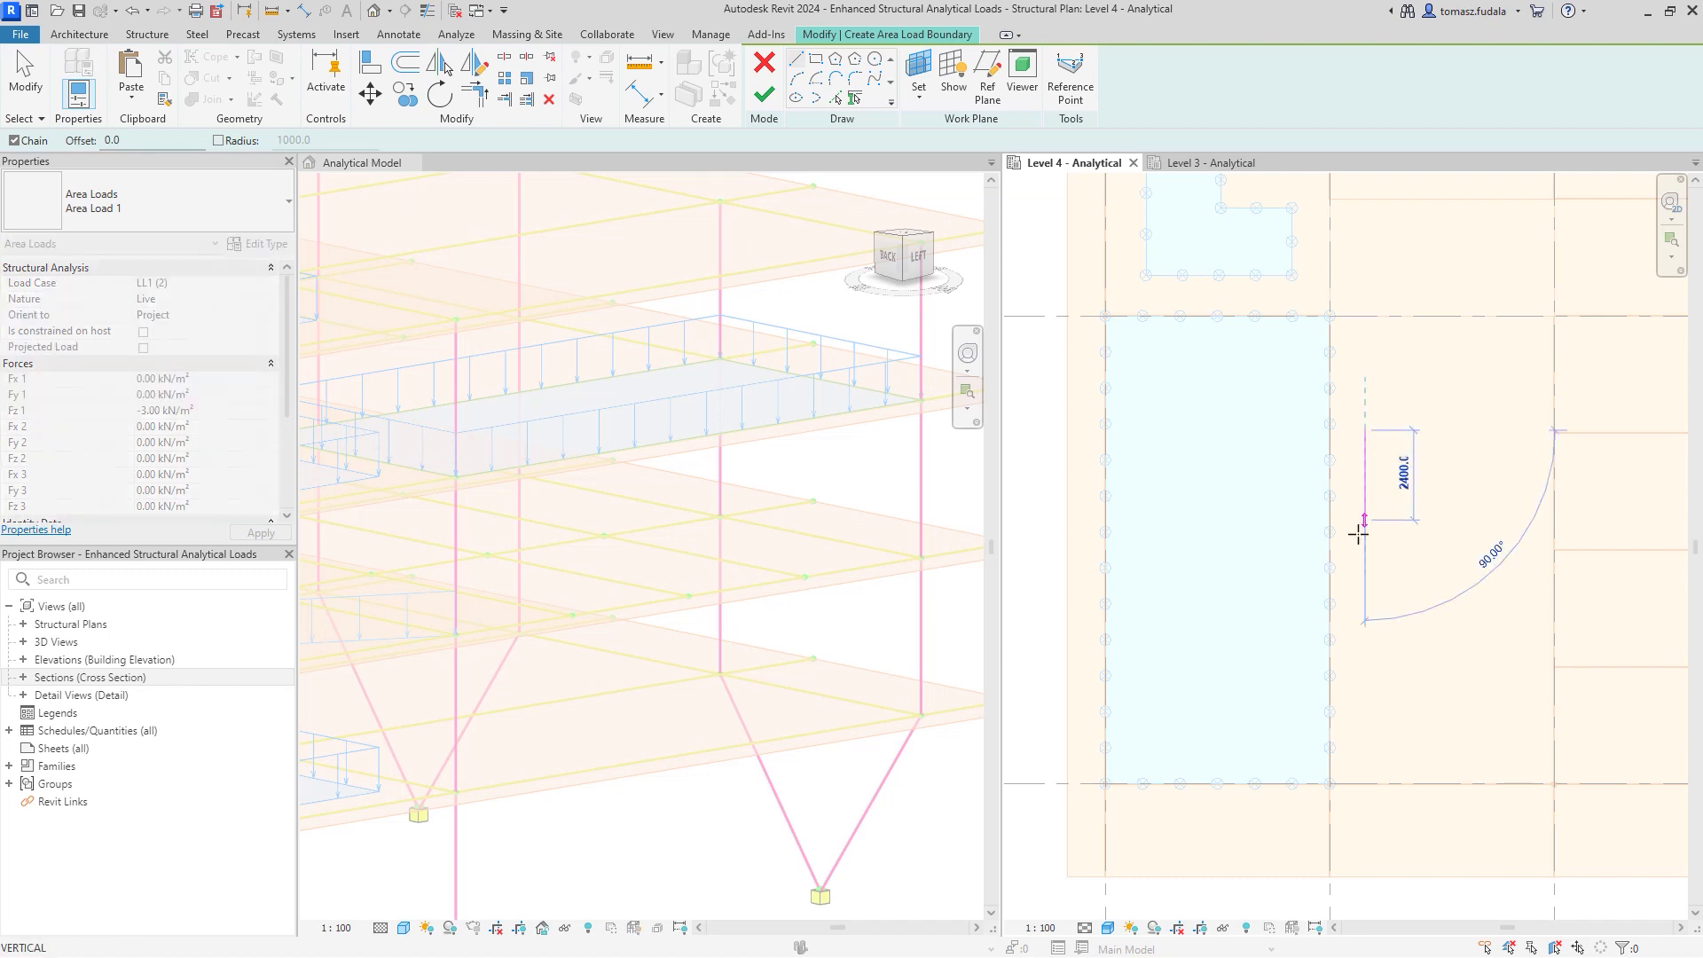
left_click(1364, 717)
left_click(1529, 717)
left_click(1530, 643)
left_click(1462, 643)
left_click(1462, 493)
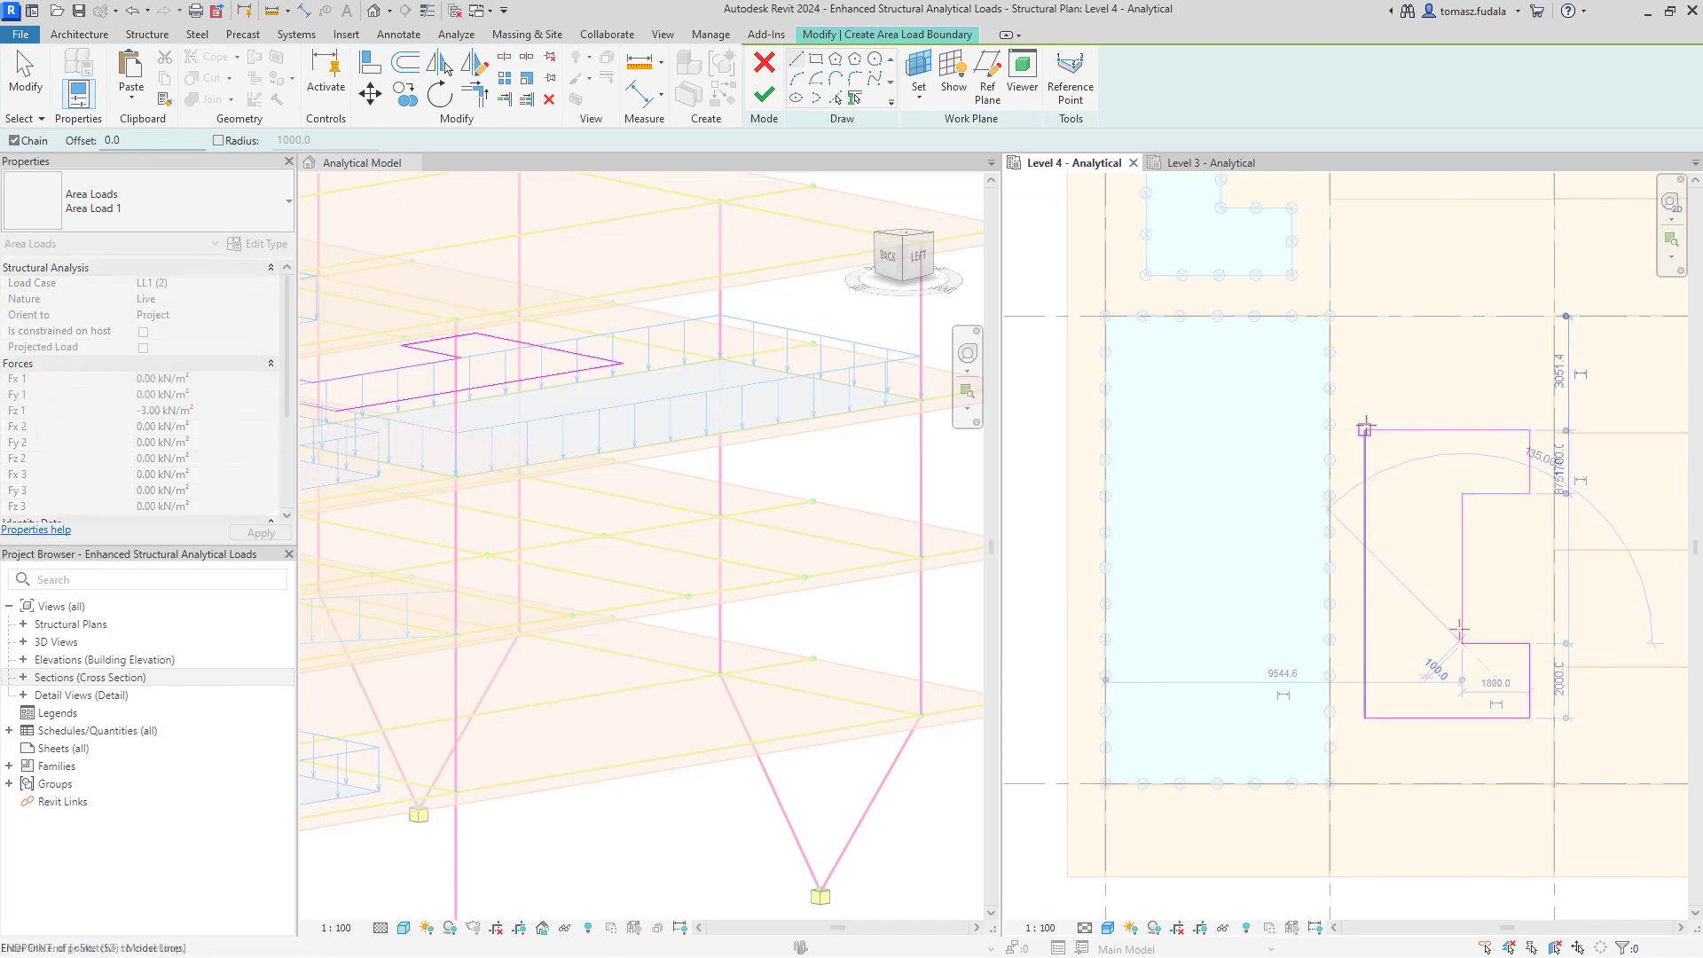
left_click(1529, 493)
left_click(1529, 432)
left_click(1364, 432)
left_click(763, 94)
Draw a -4.00 kN/m line load along the first interior beam on Level 3 and position a -5.00 kN point load near the slab edge.
left_click(797, 88)
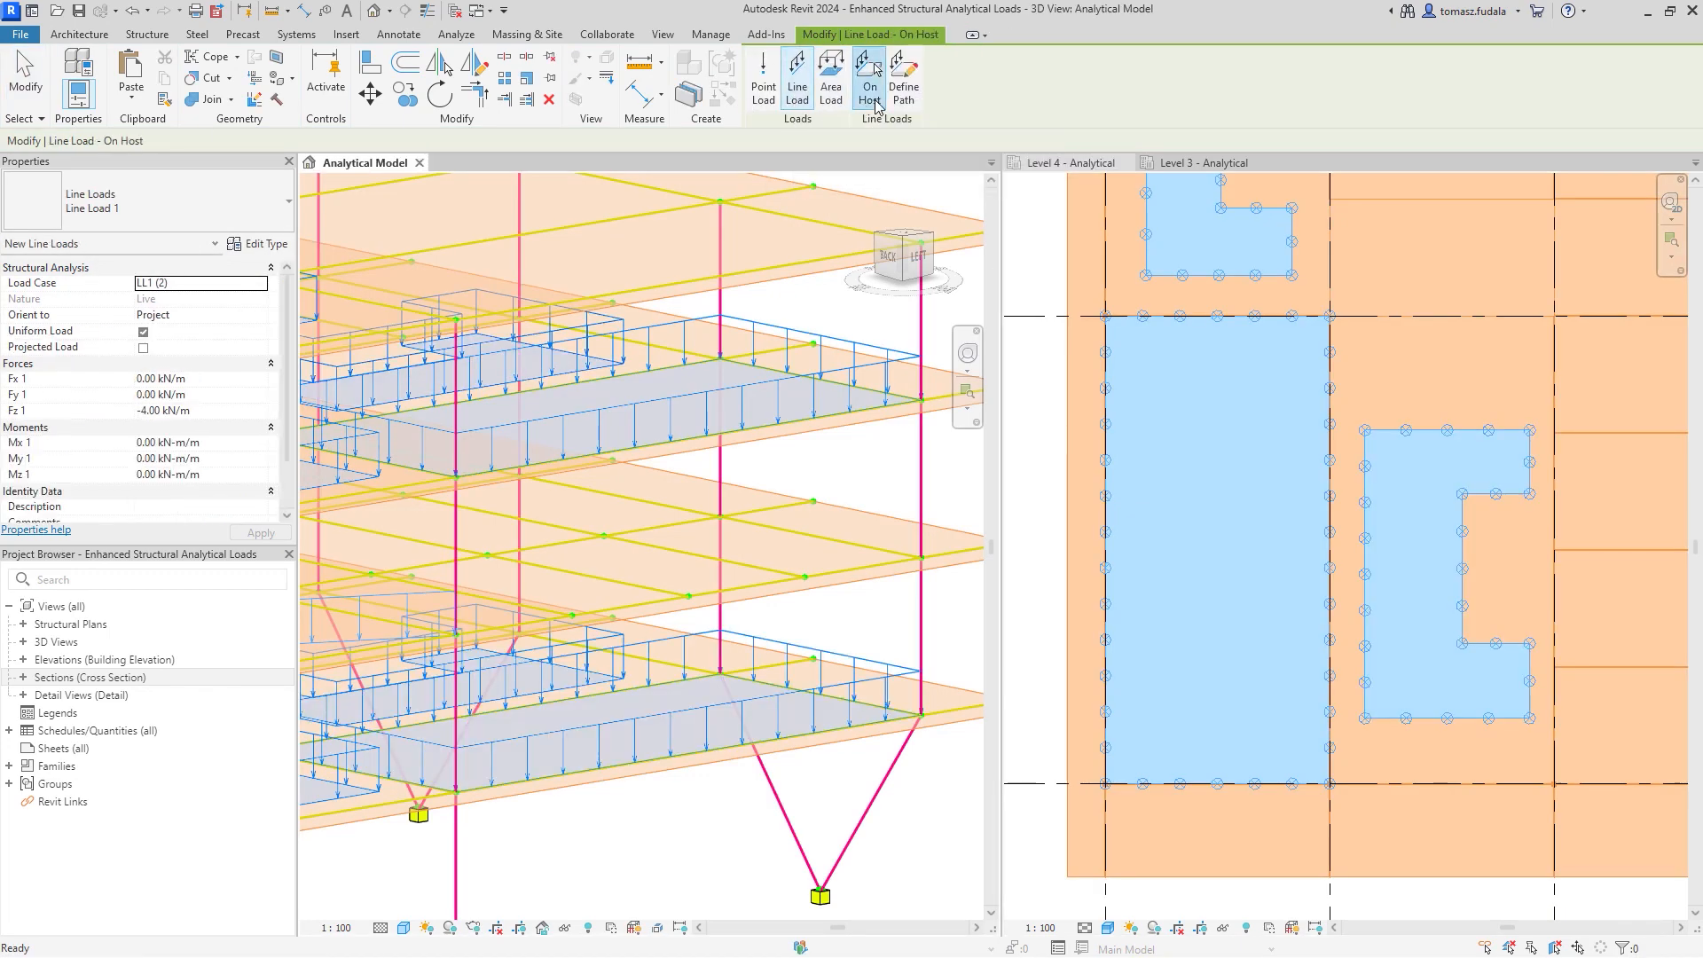
left_click(1184, 167)
left_click(1178, 353)
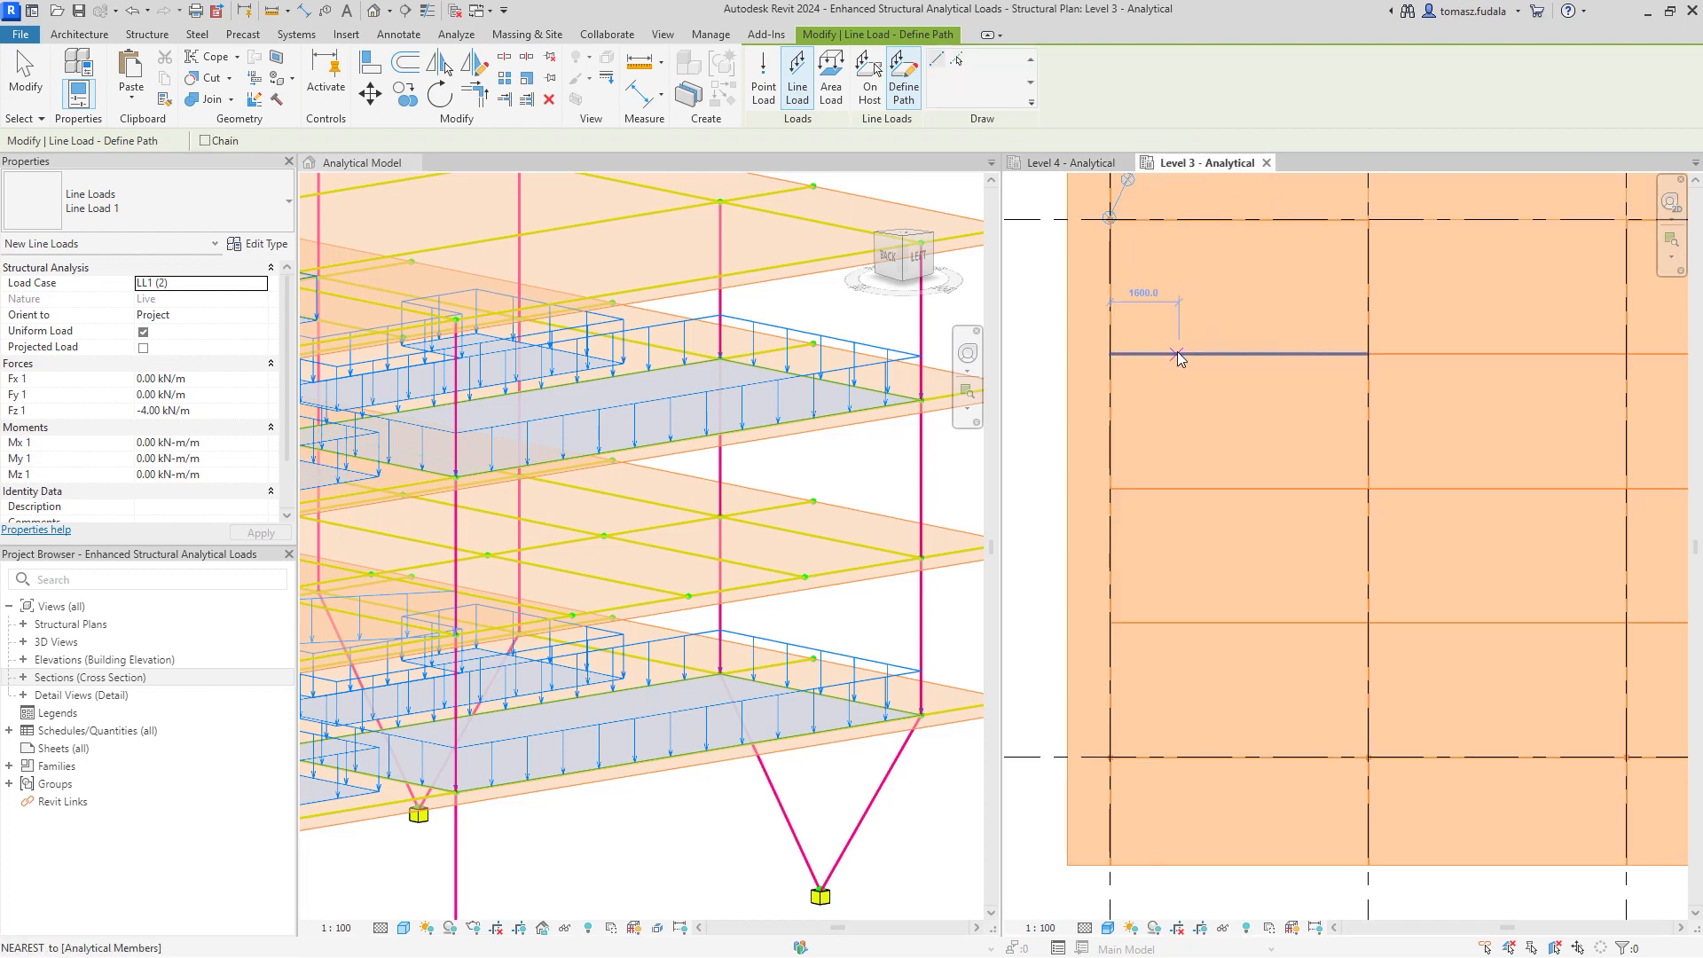
left_click(1176, 354)
left_click(1317, 353)
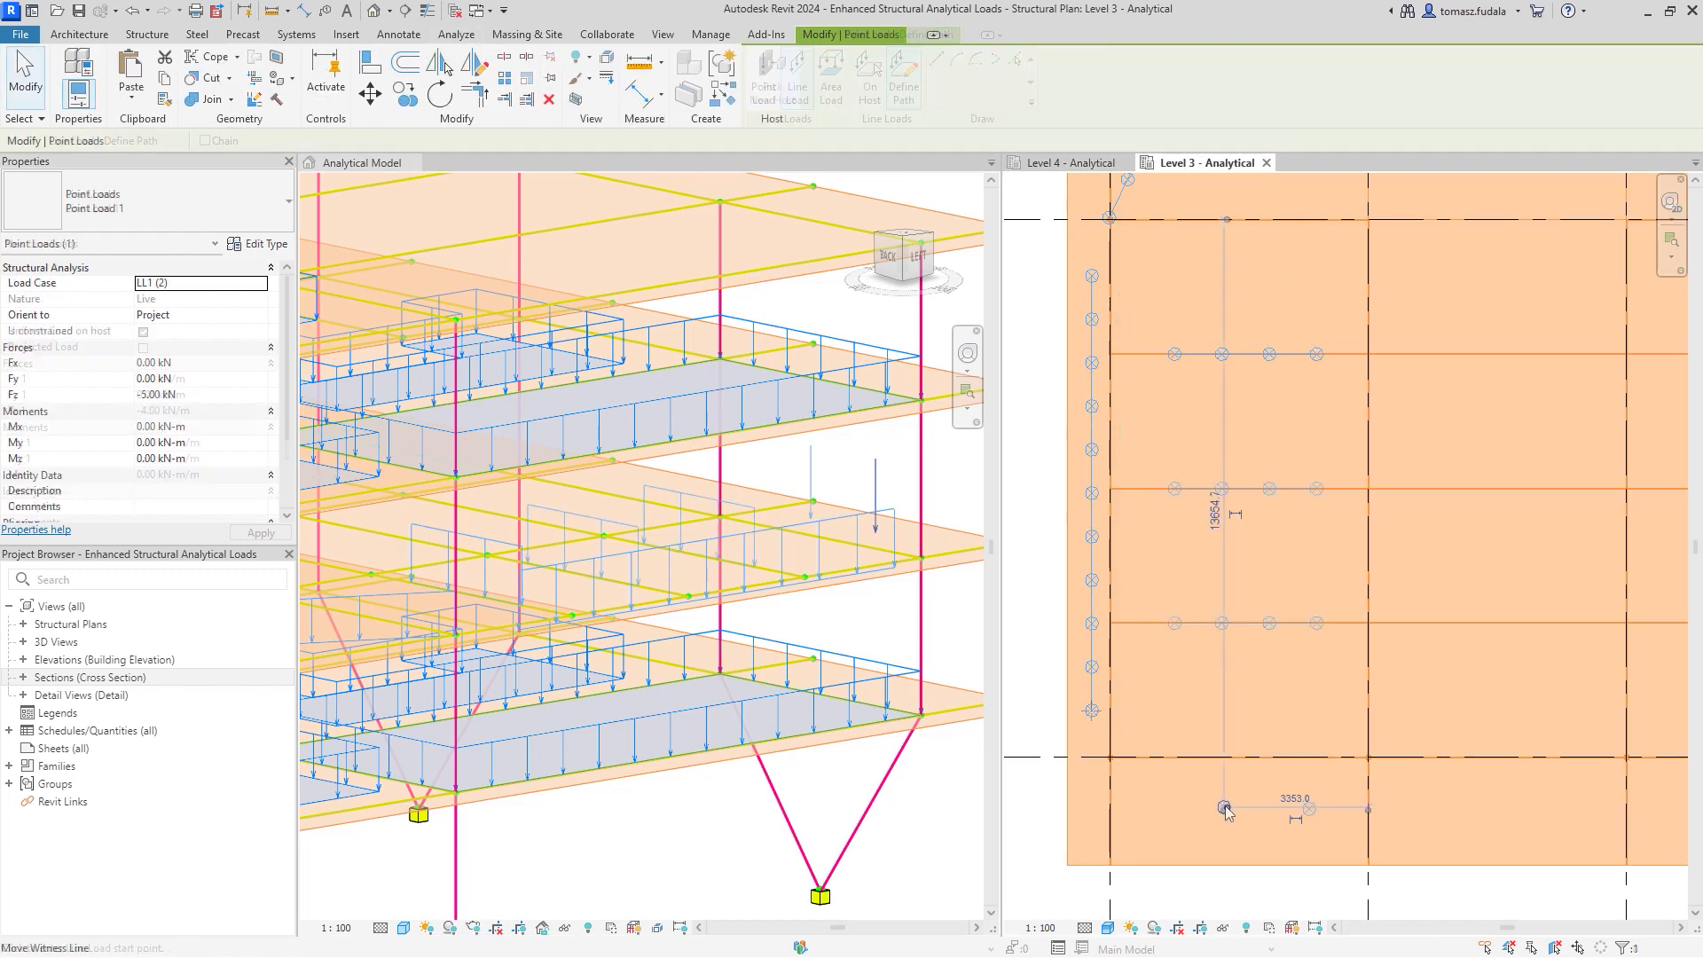
left_click(1245, 807)
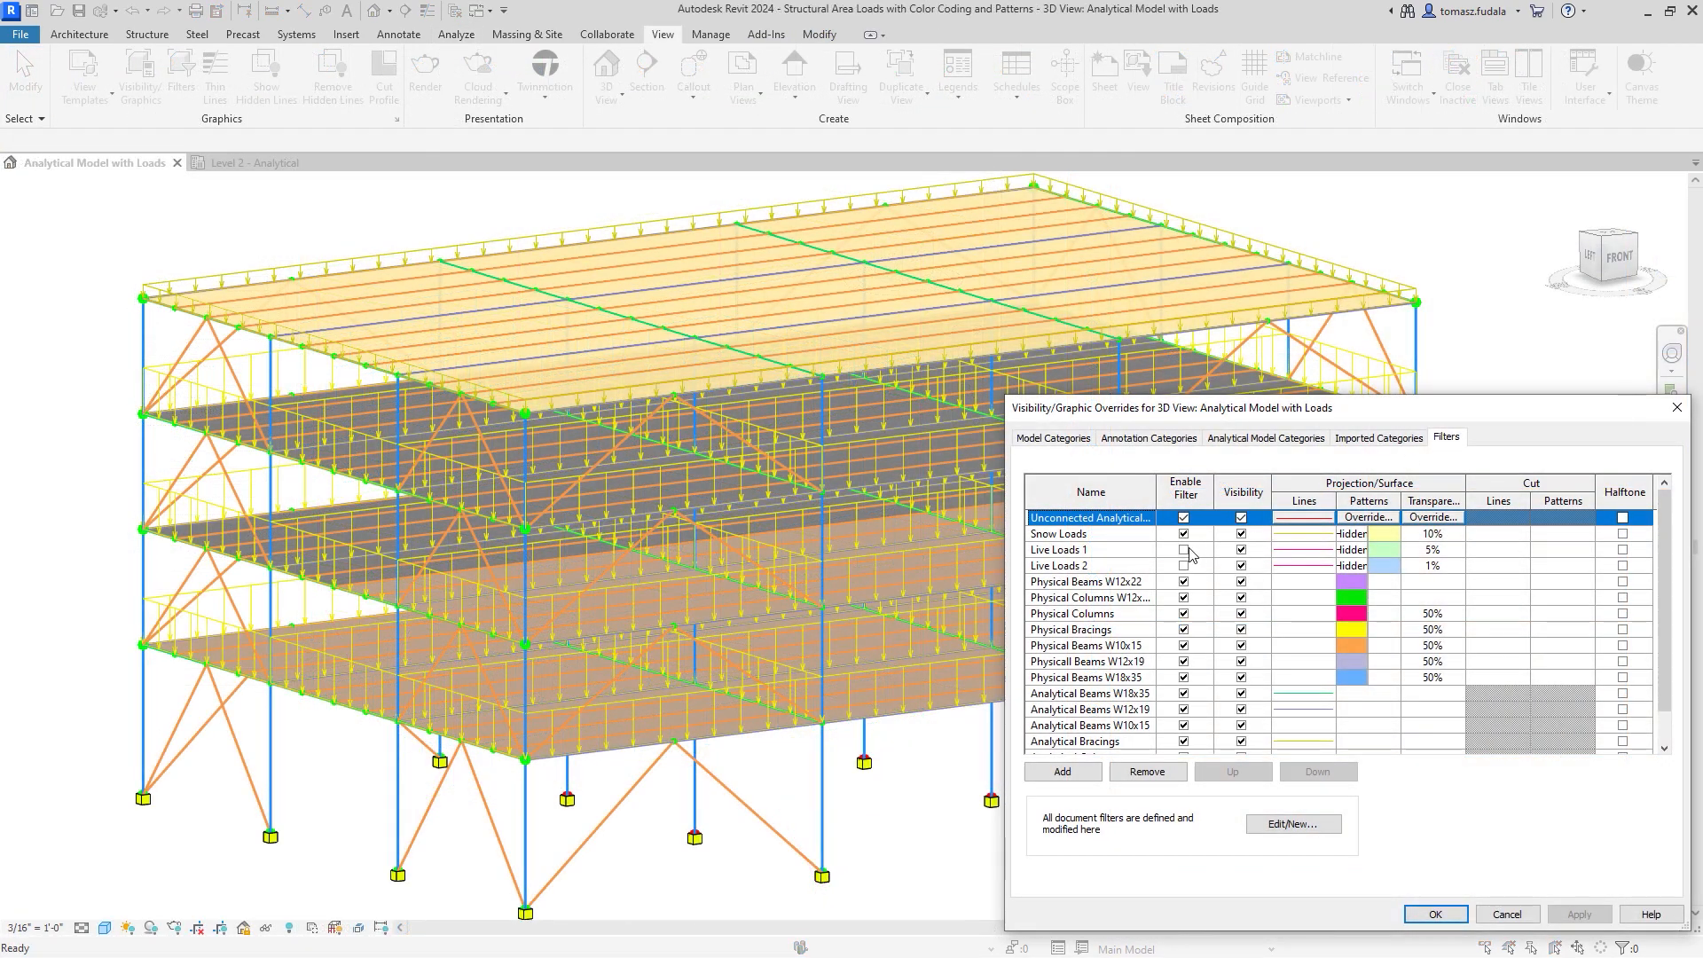
Enable the Live Loads 1 and Live Loads 2 filters in the analytical 3D view and color the Live Loads 2 lines blue.
left_click(1183, 549)
left_click(1184, 566)
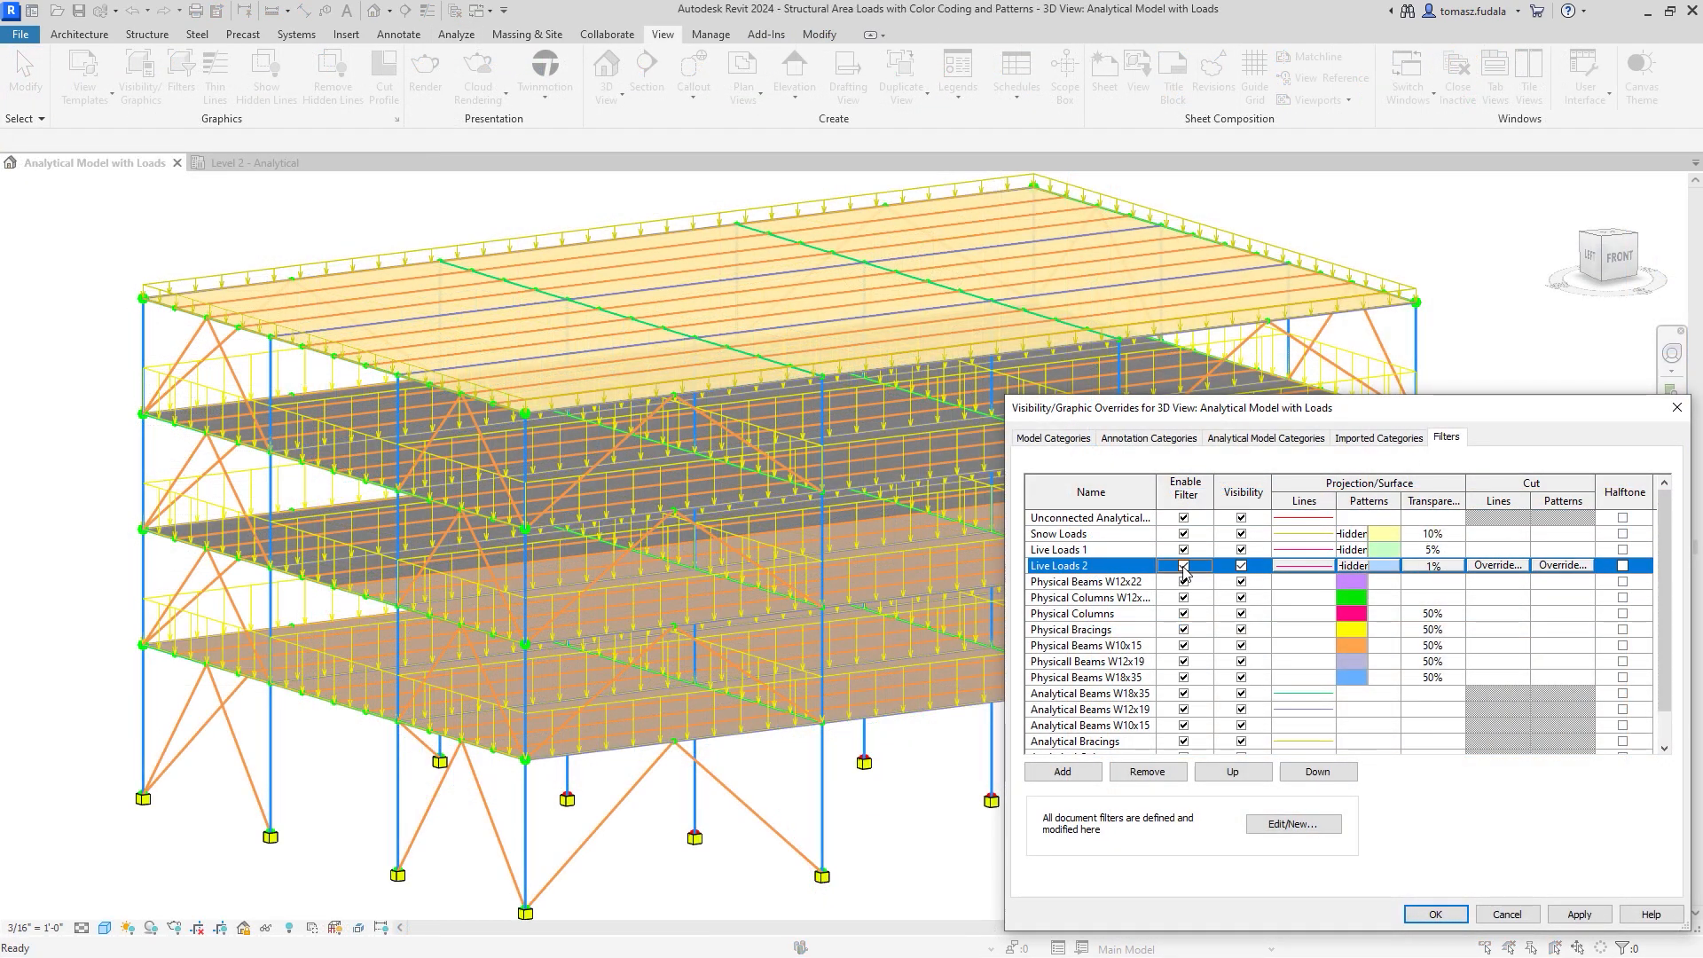
left_click(1578, 913)
left_click(1304, 565)
left_click(1394, 742)
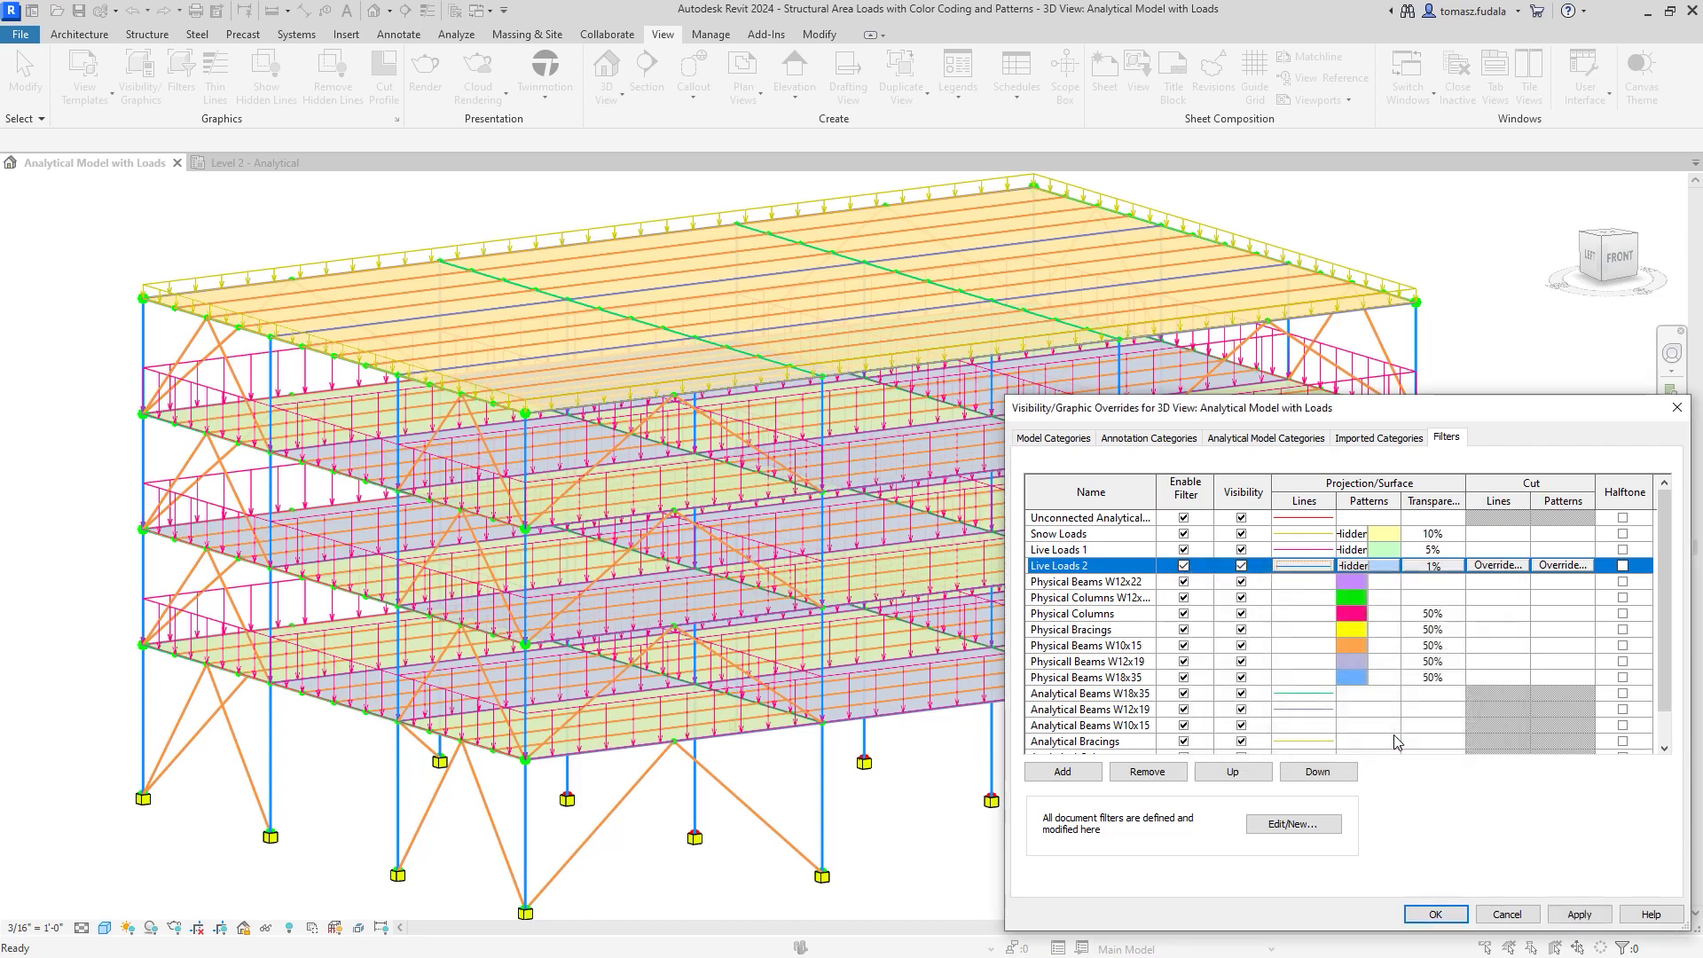
left_click(1434, 913)
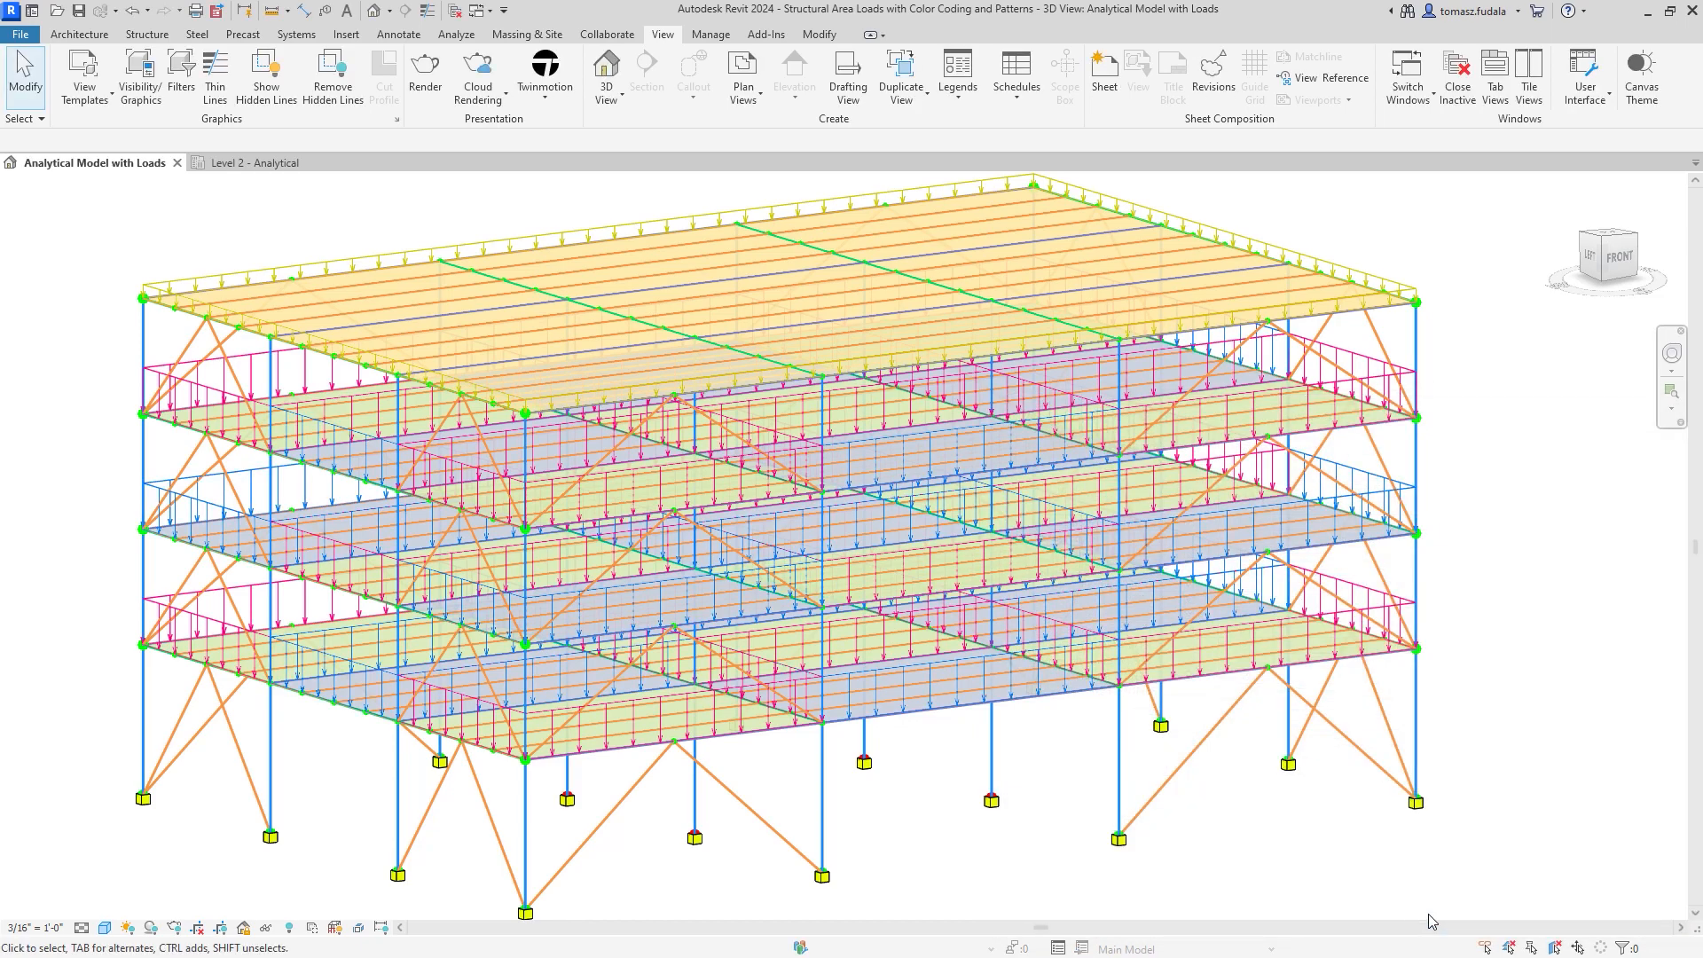
key("ctrl+Tab")
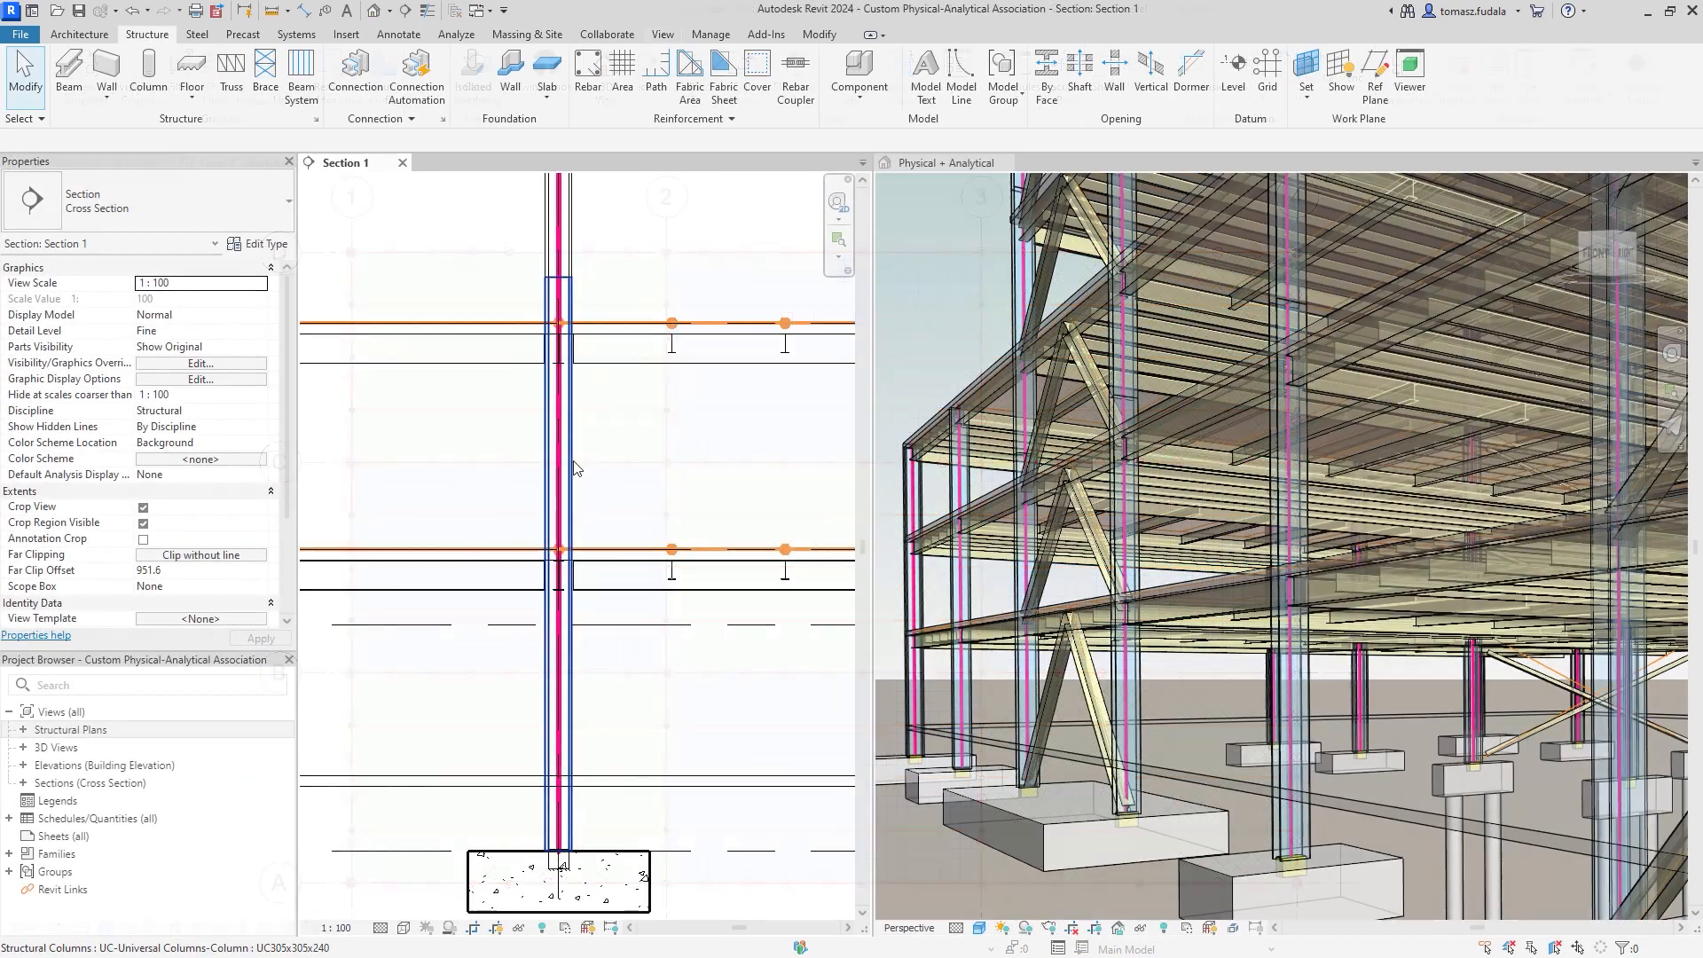
Associate the UC305x305x240 column in Section 1 with the two analytical members running along it, and select the upper member.
left_click(779, 78)
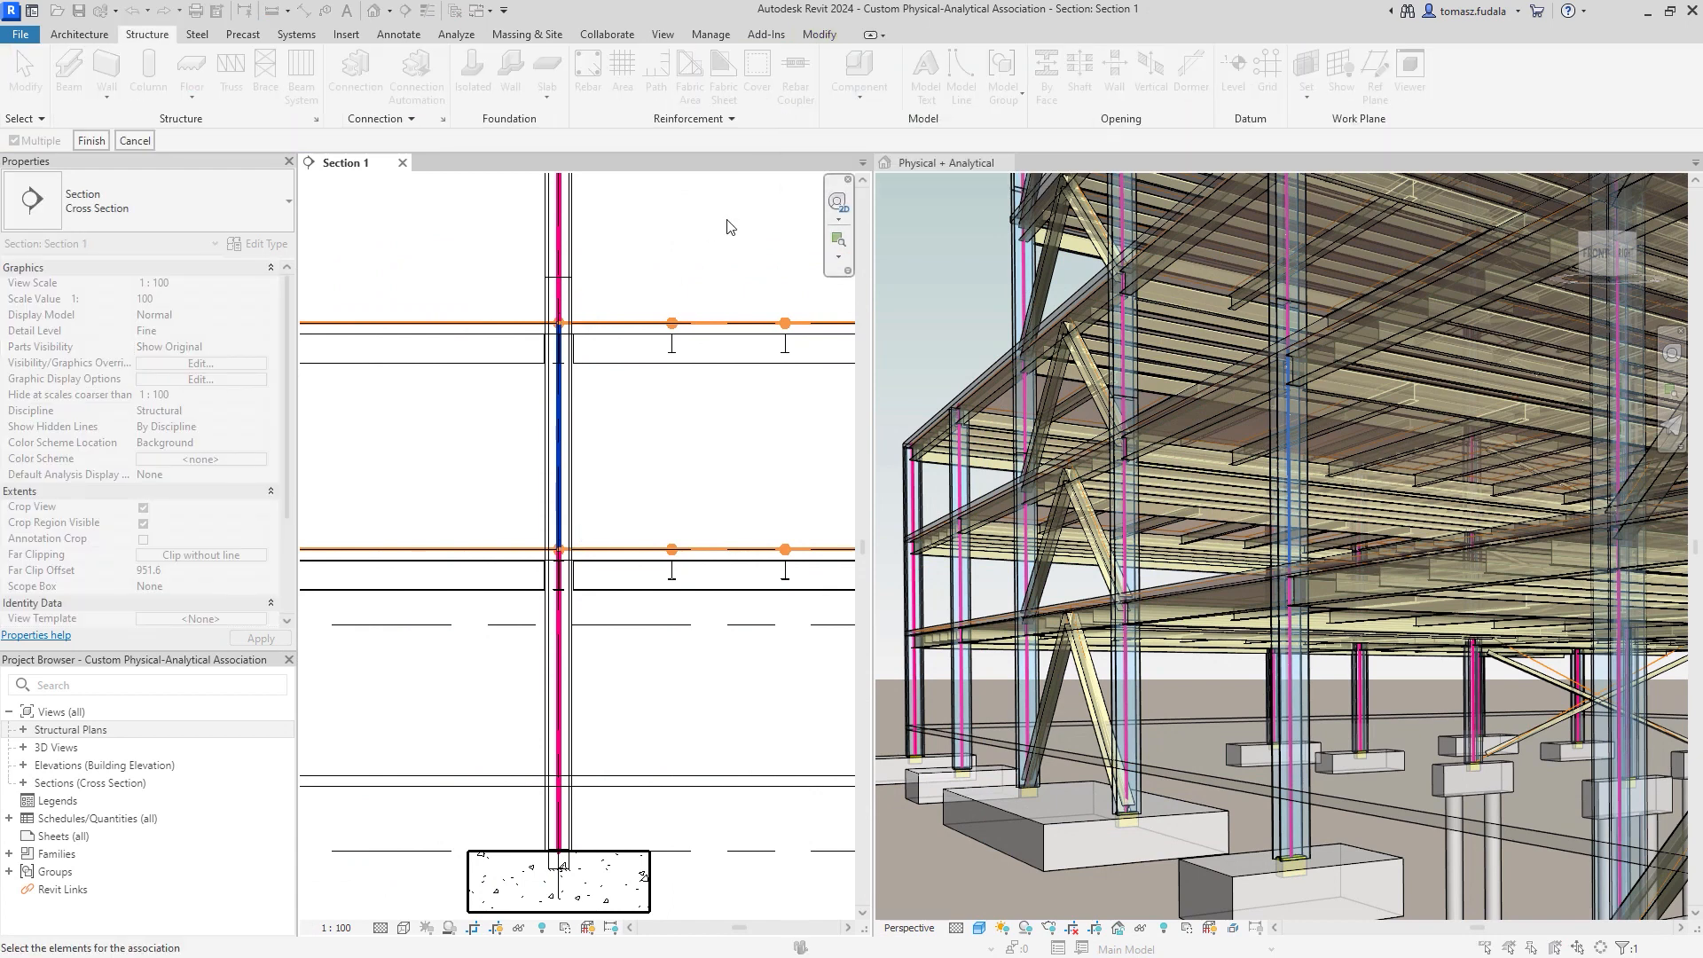
left_click(560, 667)
left_click(90, 142)
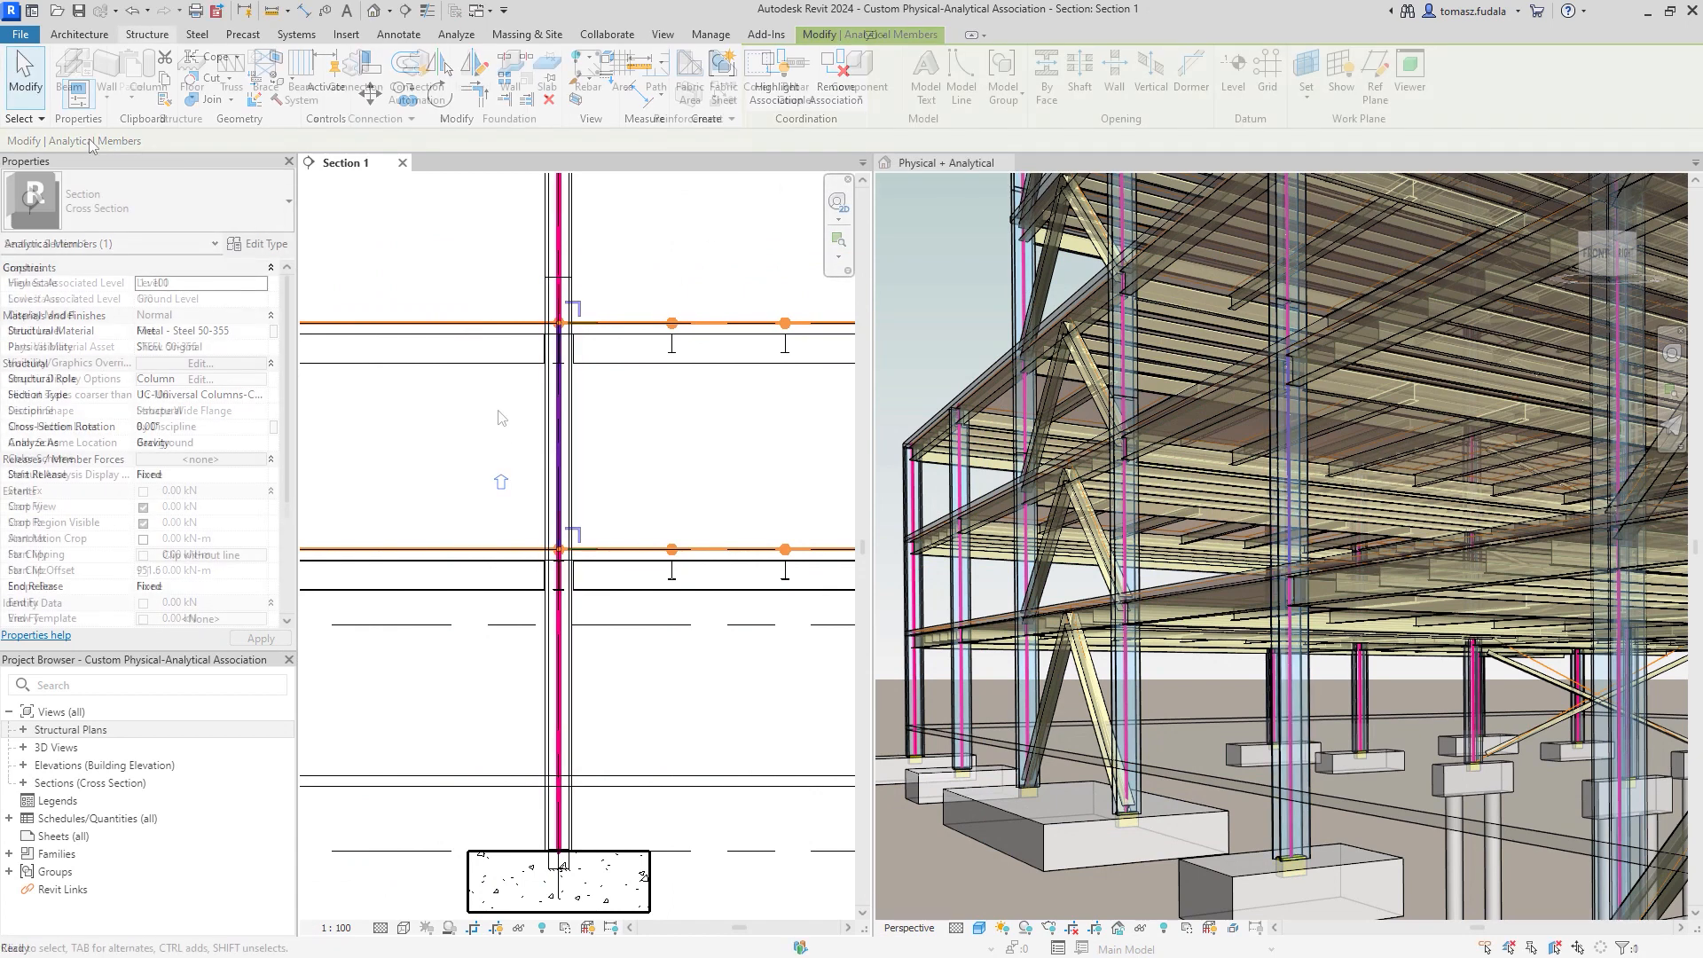
left_click(559, 466)
left_click(917, 99)
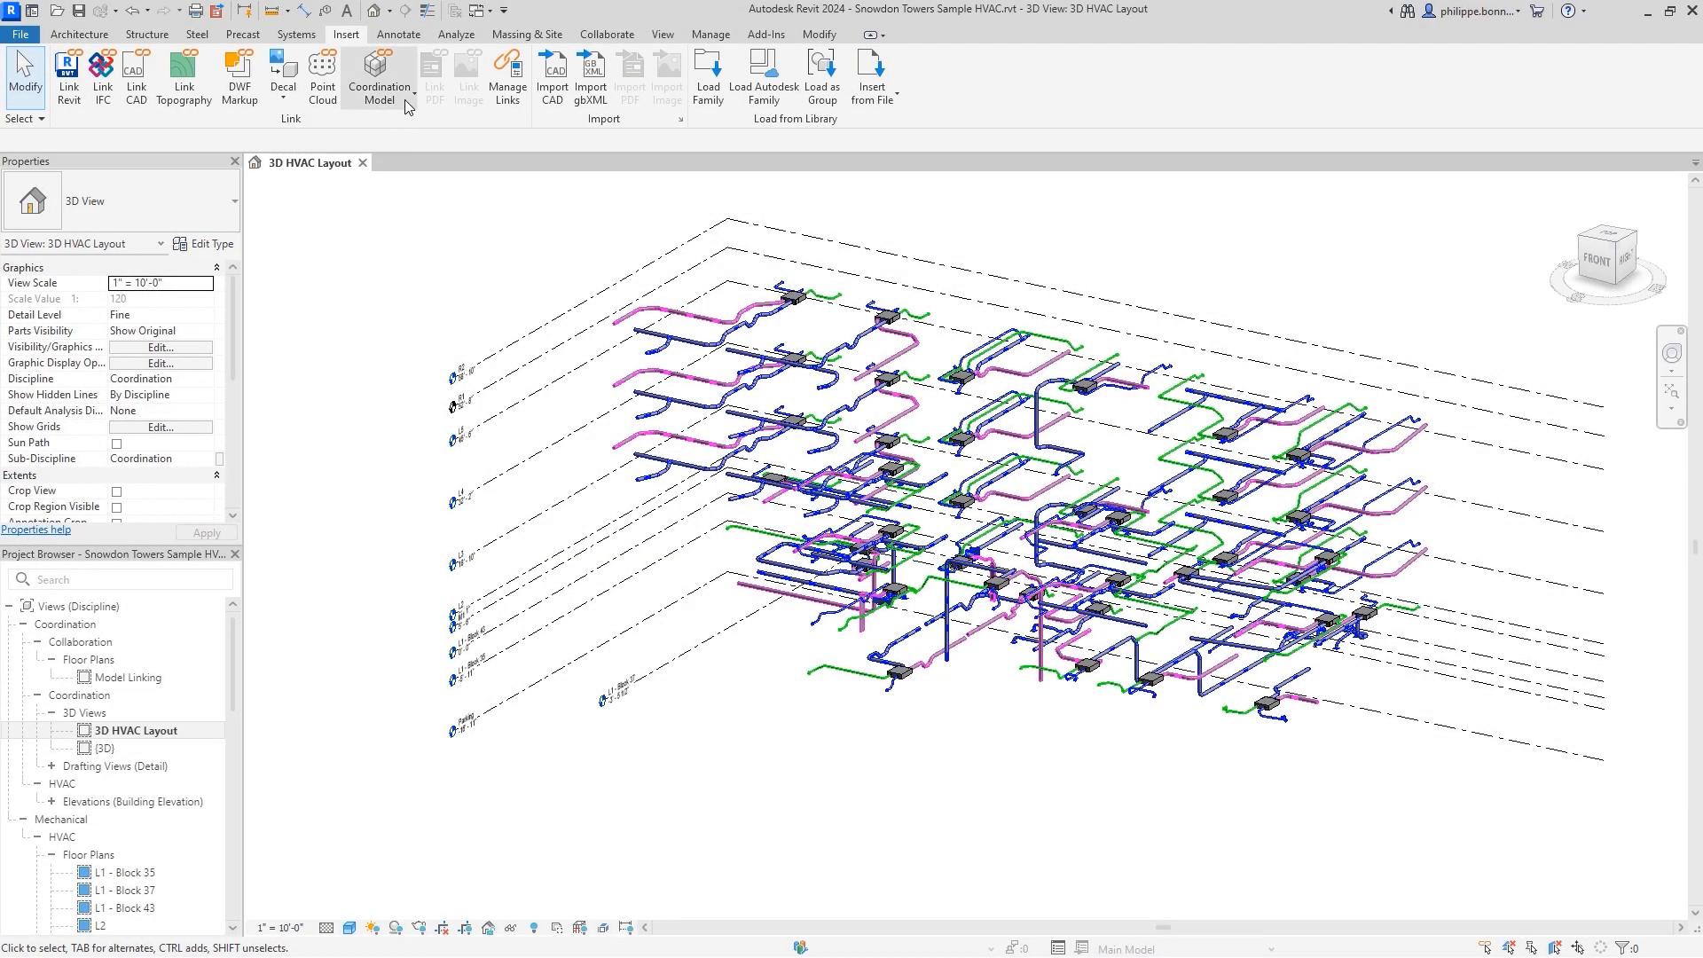
Link the Coord - Arch Walls view of Snowdon Towers Sample Architectural.rvt from Autodesk Docs as a coordination model, positioned Origin to Internal Origin.
left_click(404, 97)
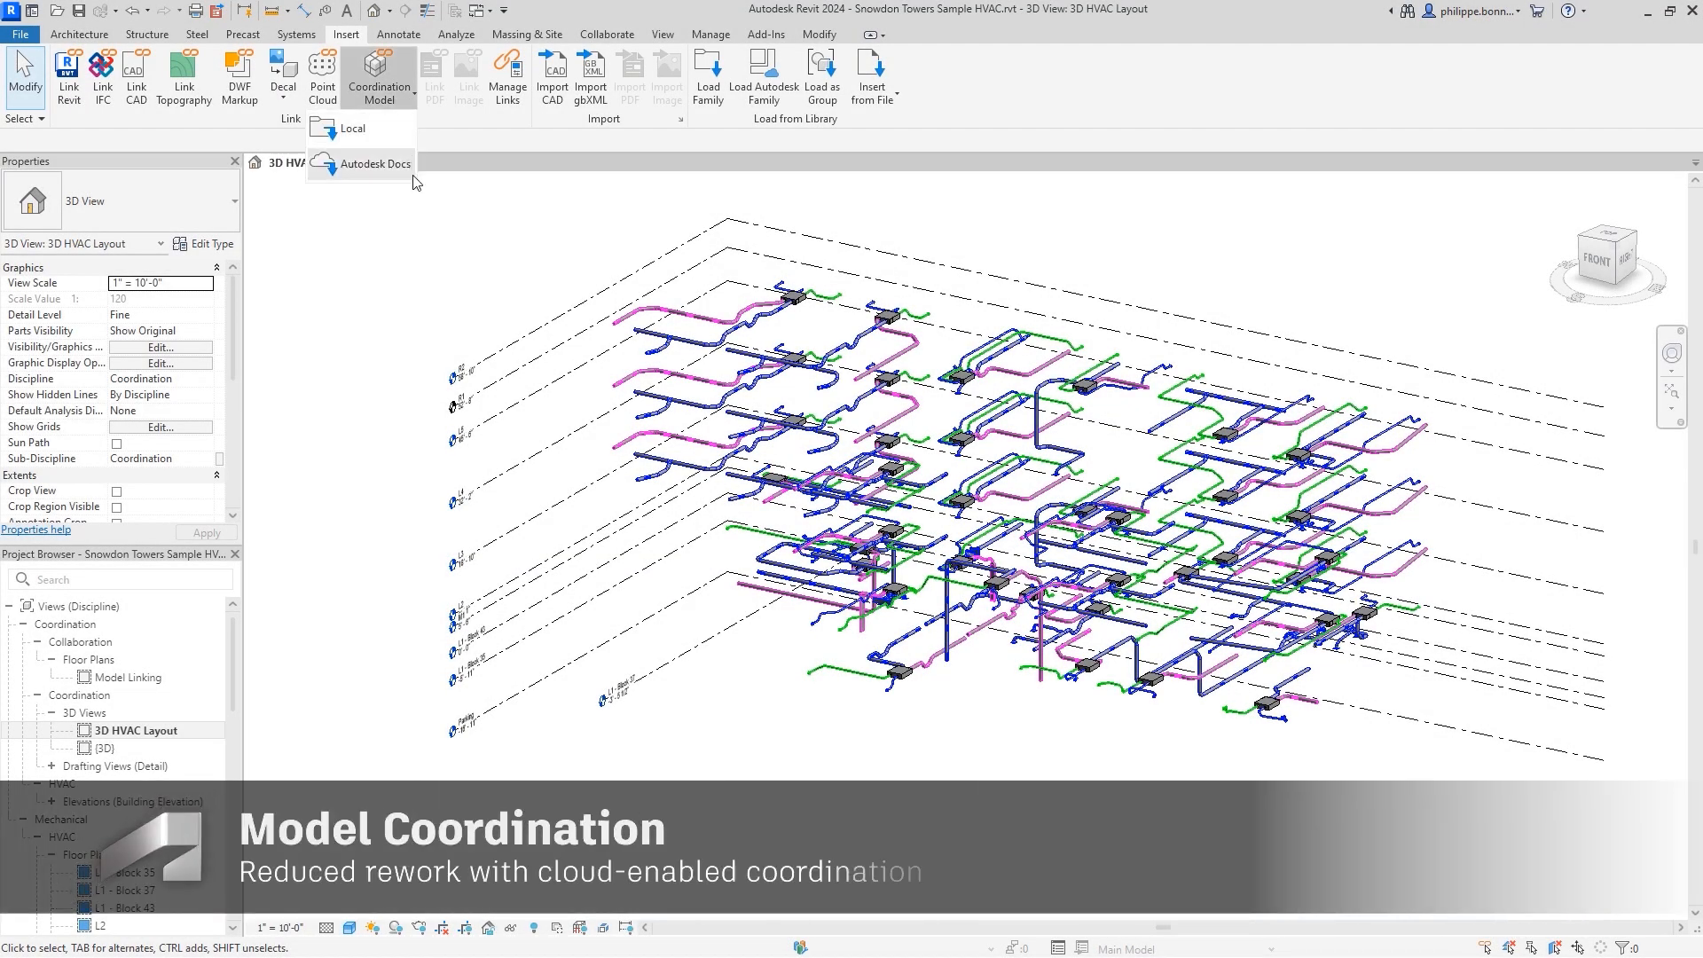
left_click(390, 166)
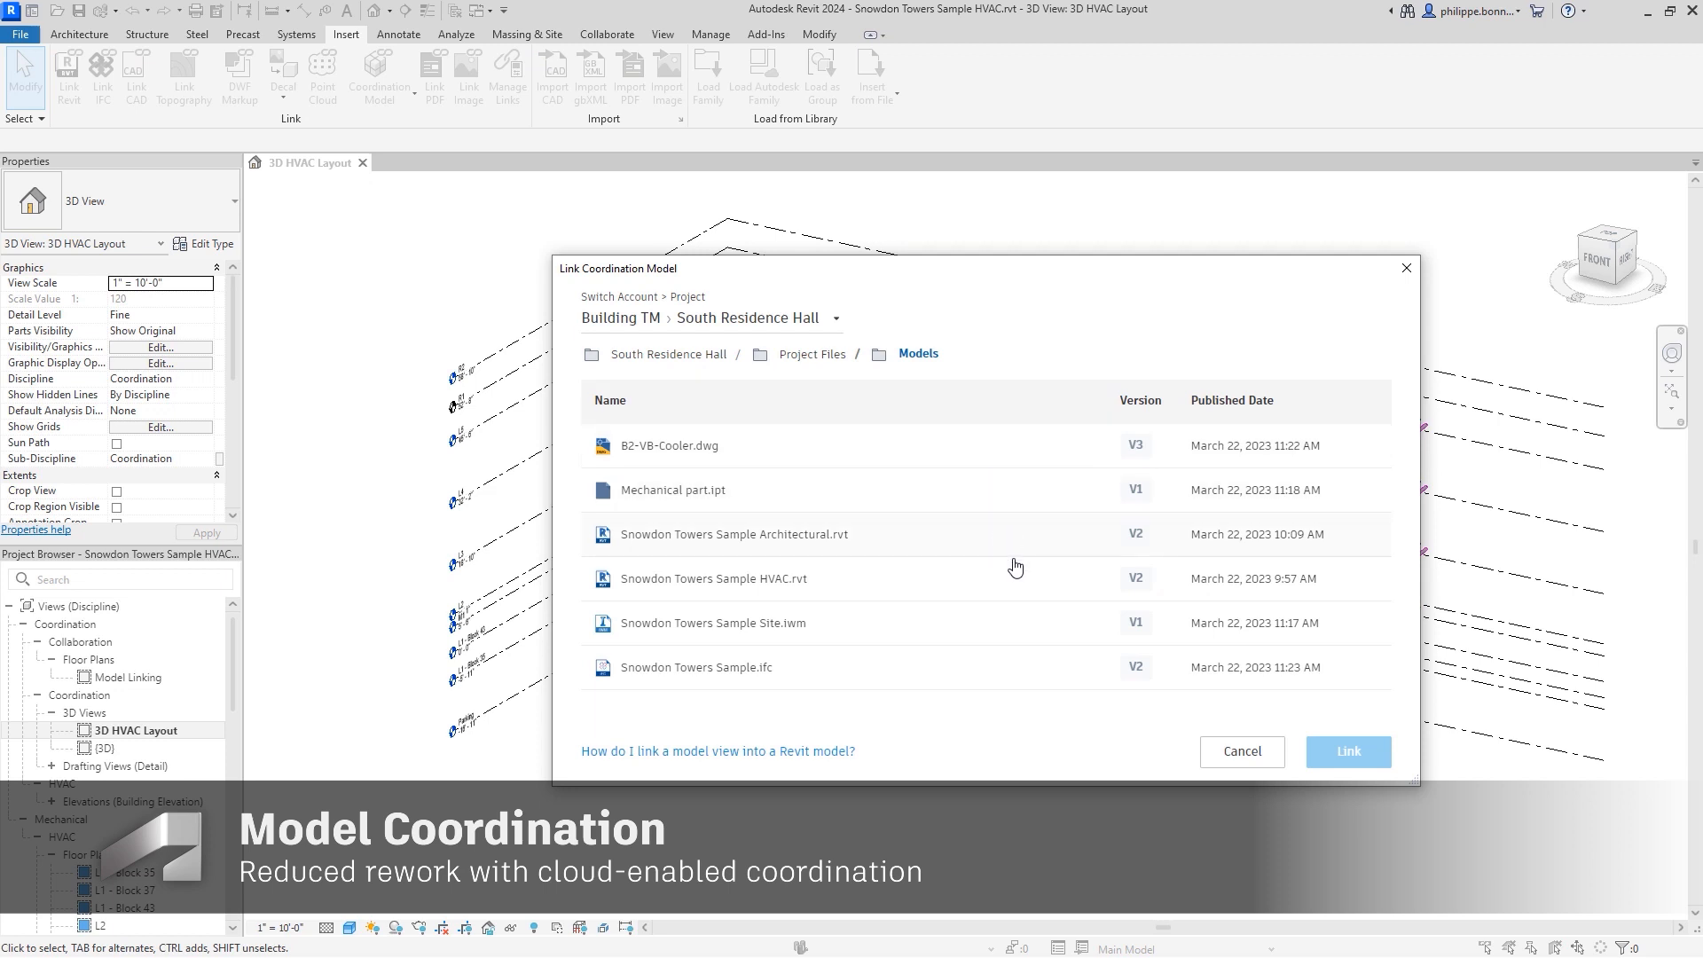
left_click(936, 537)
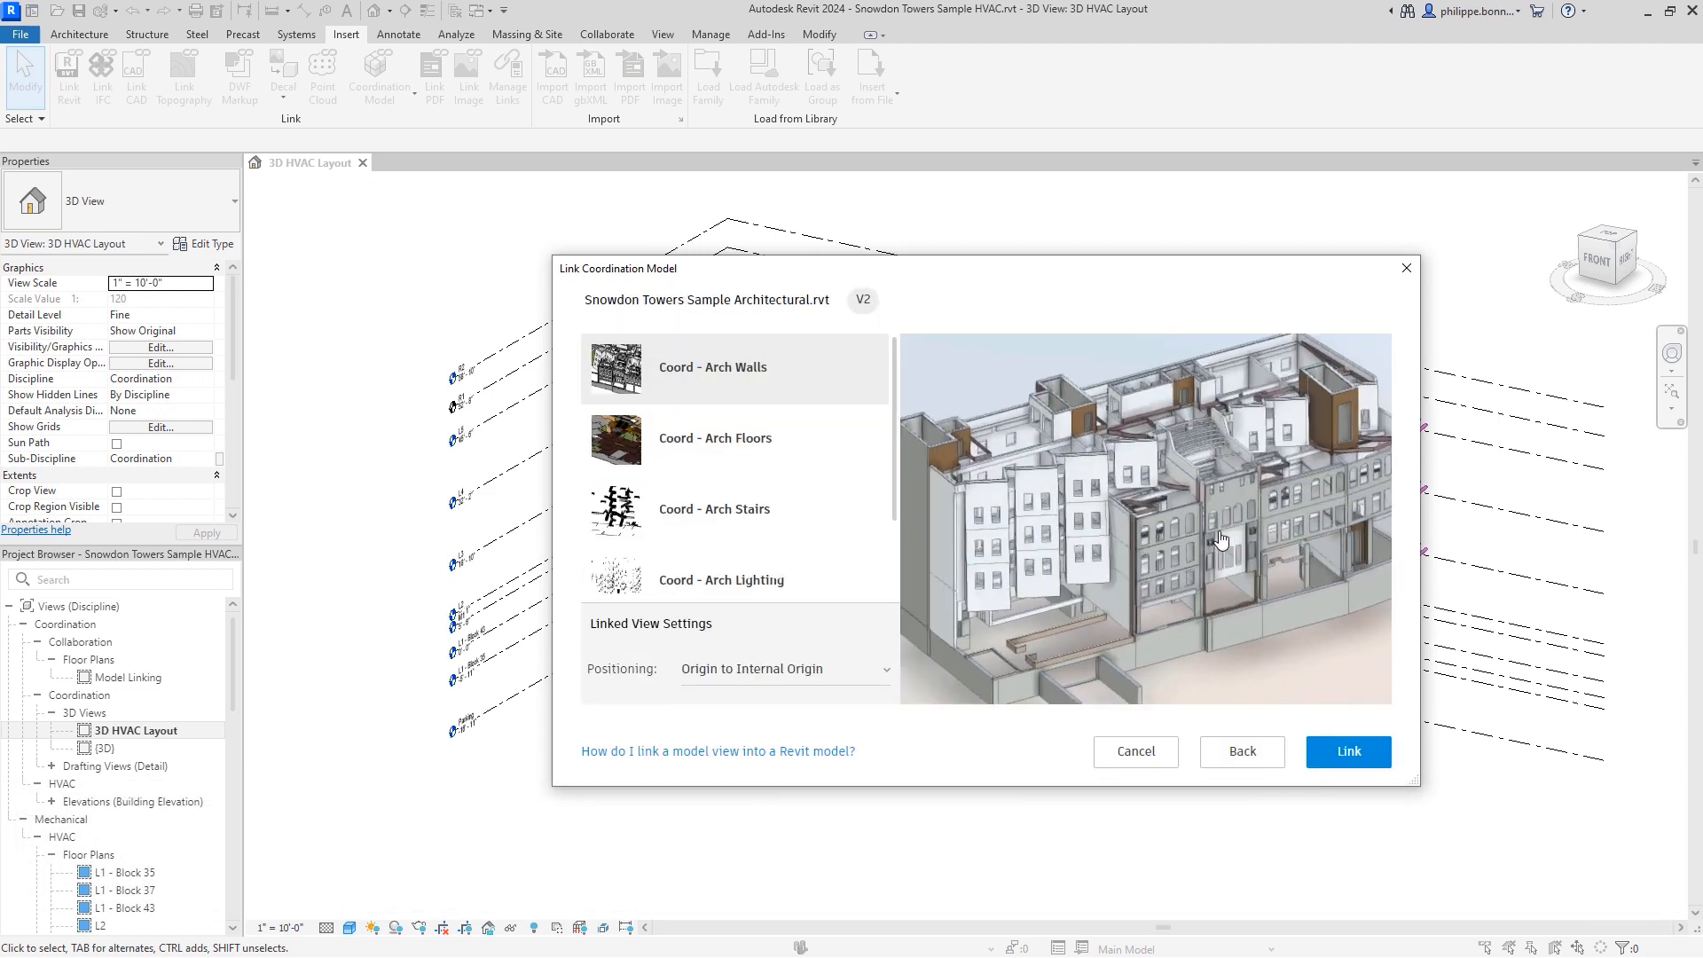
left_click(1350, 753)
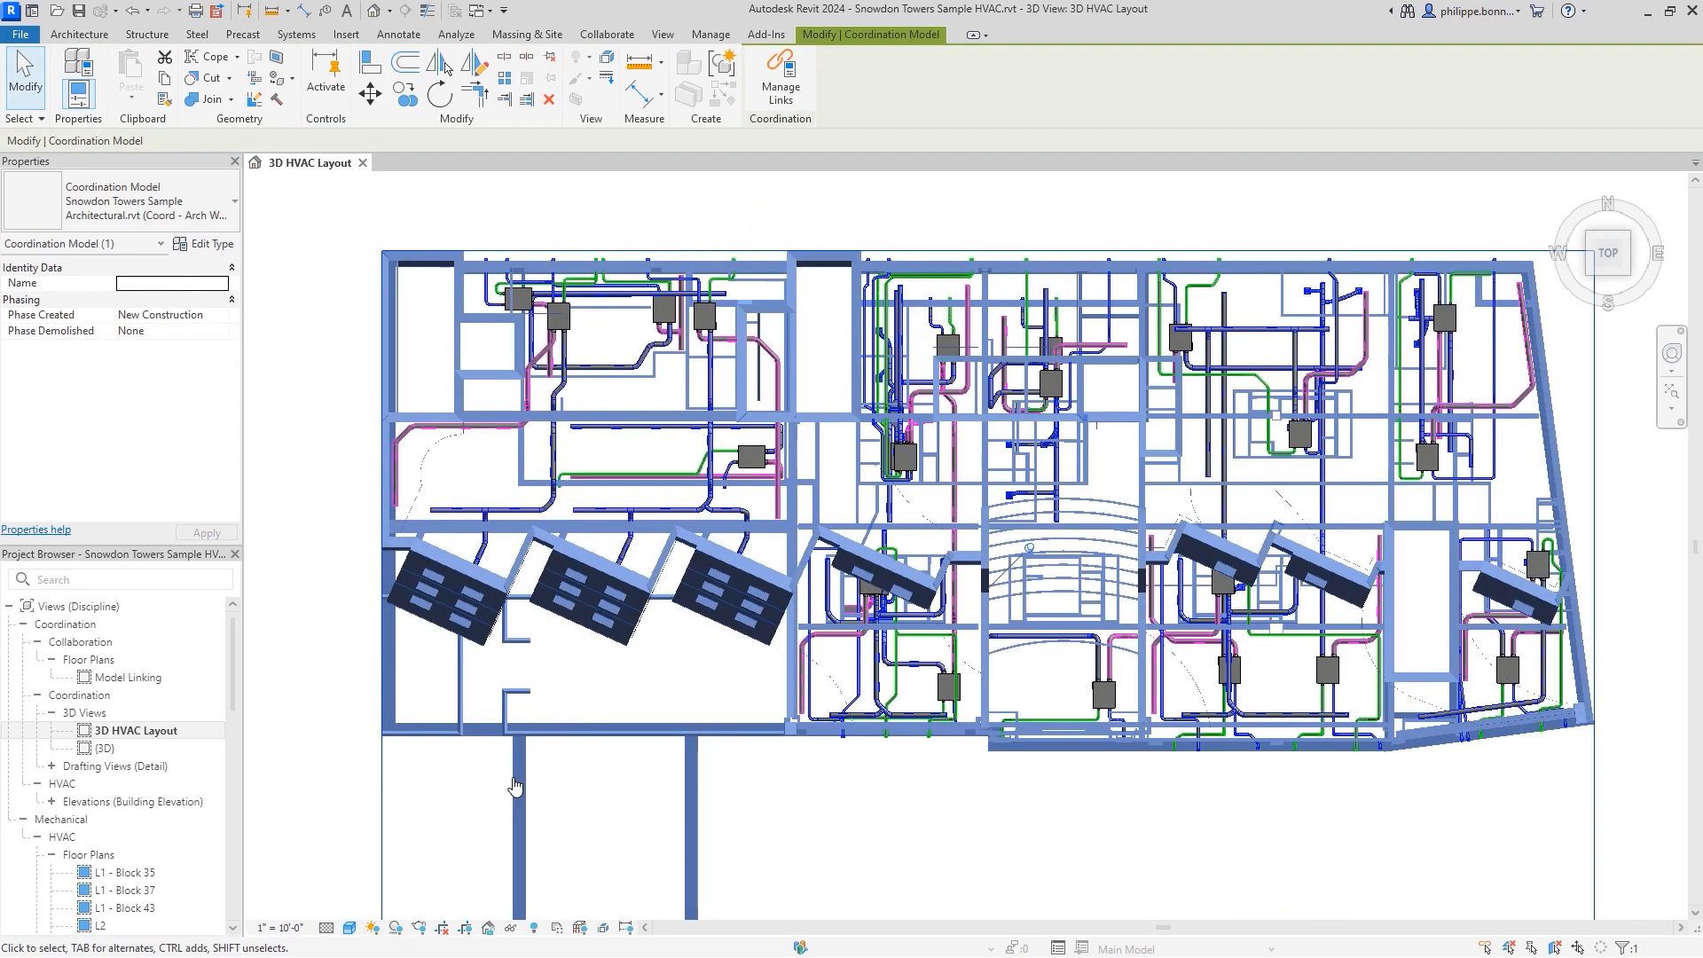
Examine the properties of a linked coordination model wall in the top view, and start measuring from the wall edge beside the central bay.
left_click(515, 786)
scroll(1053, 703, "up", 4)
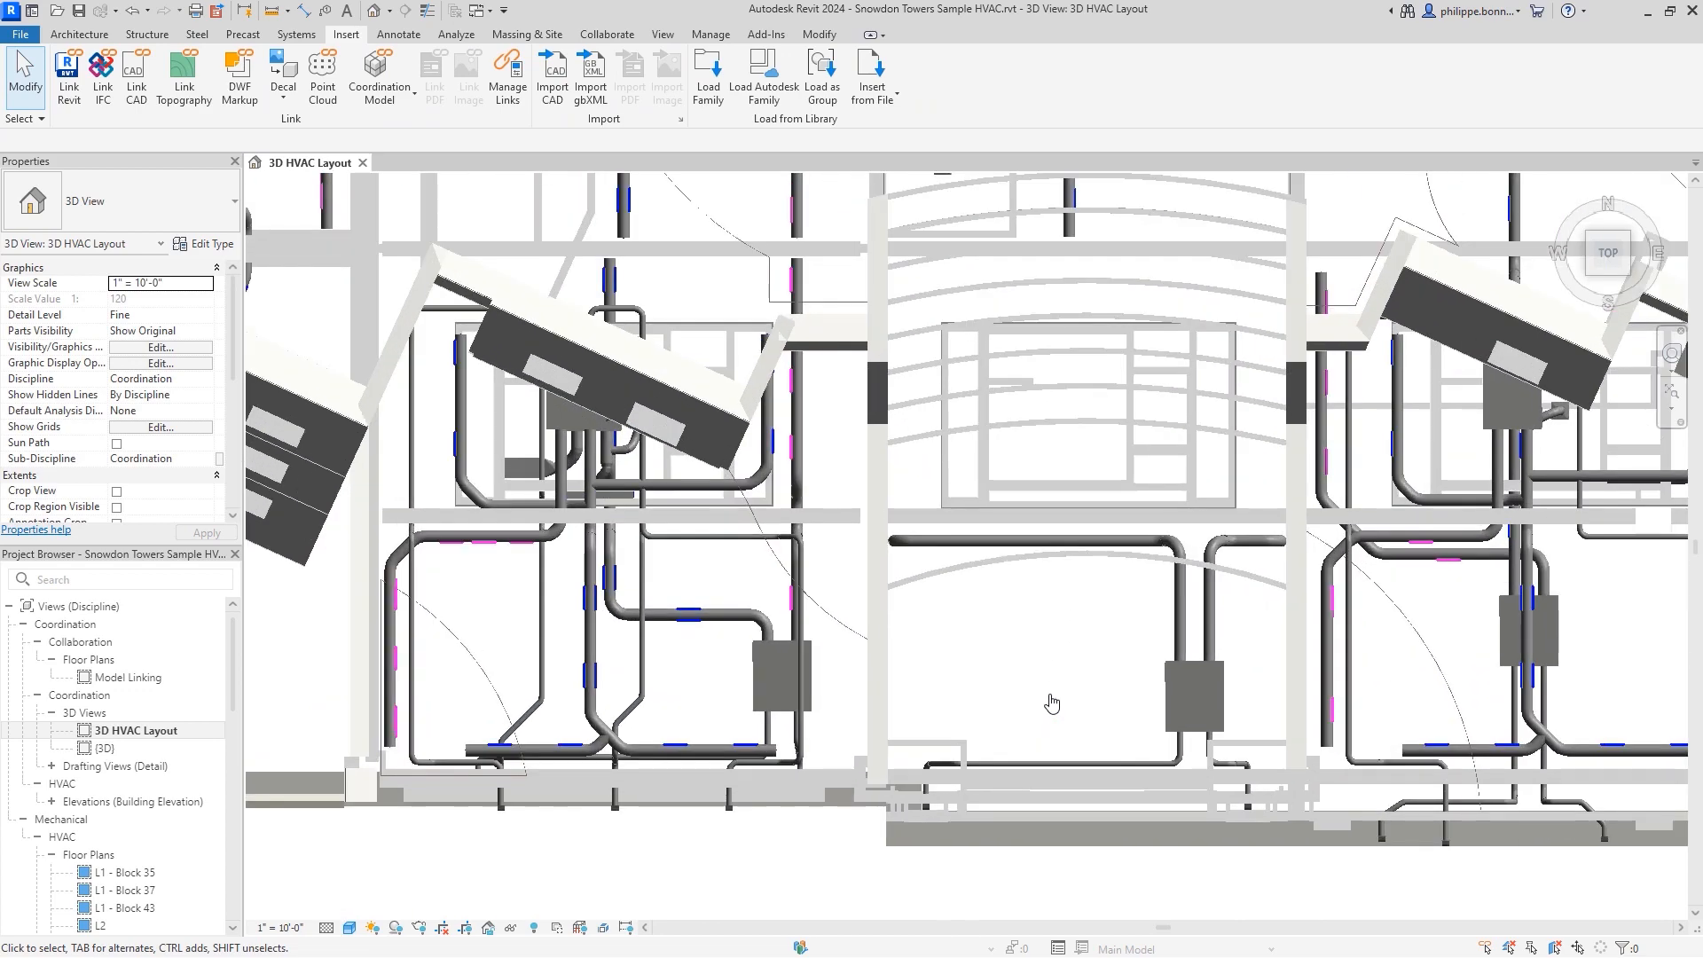
left_click(1032, 518)
scroll(226, 337, "down", 8)
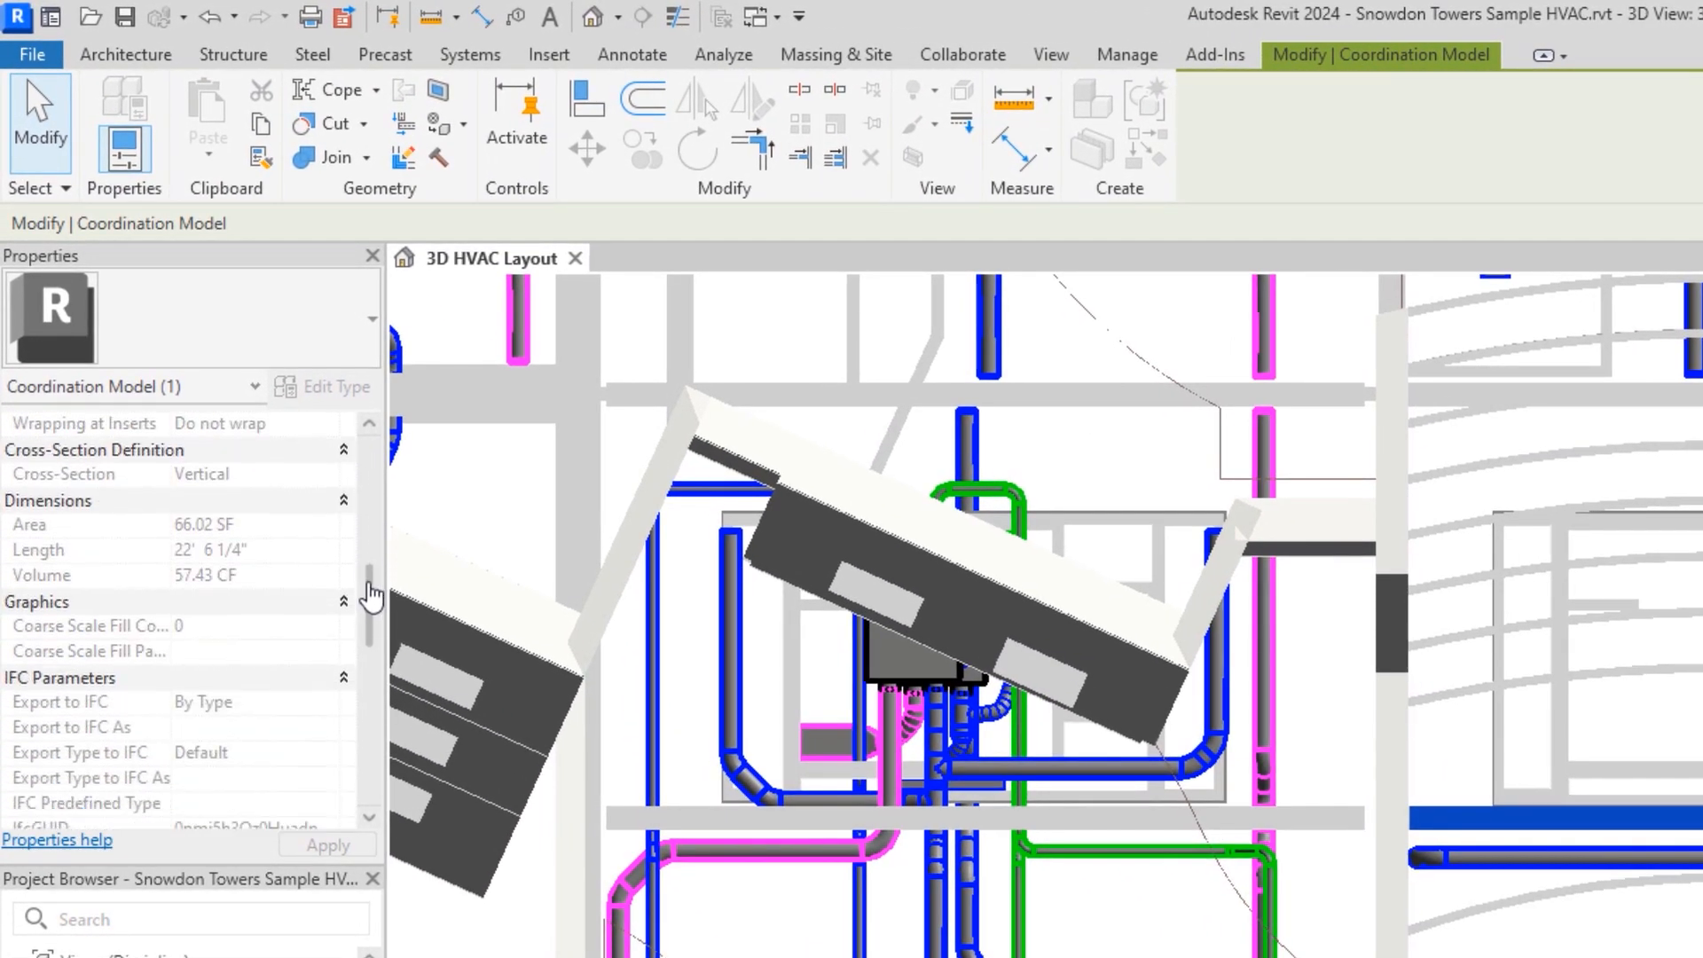
left_click_drag(371, 596, 369, 474)
left_click(1652, 951)
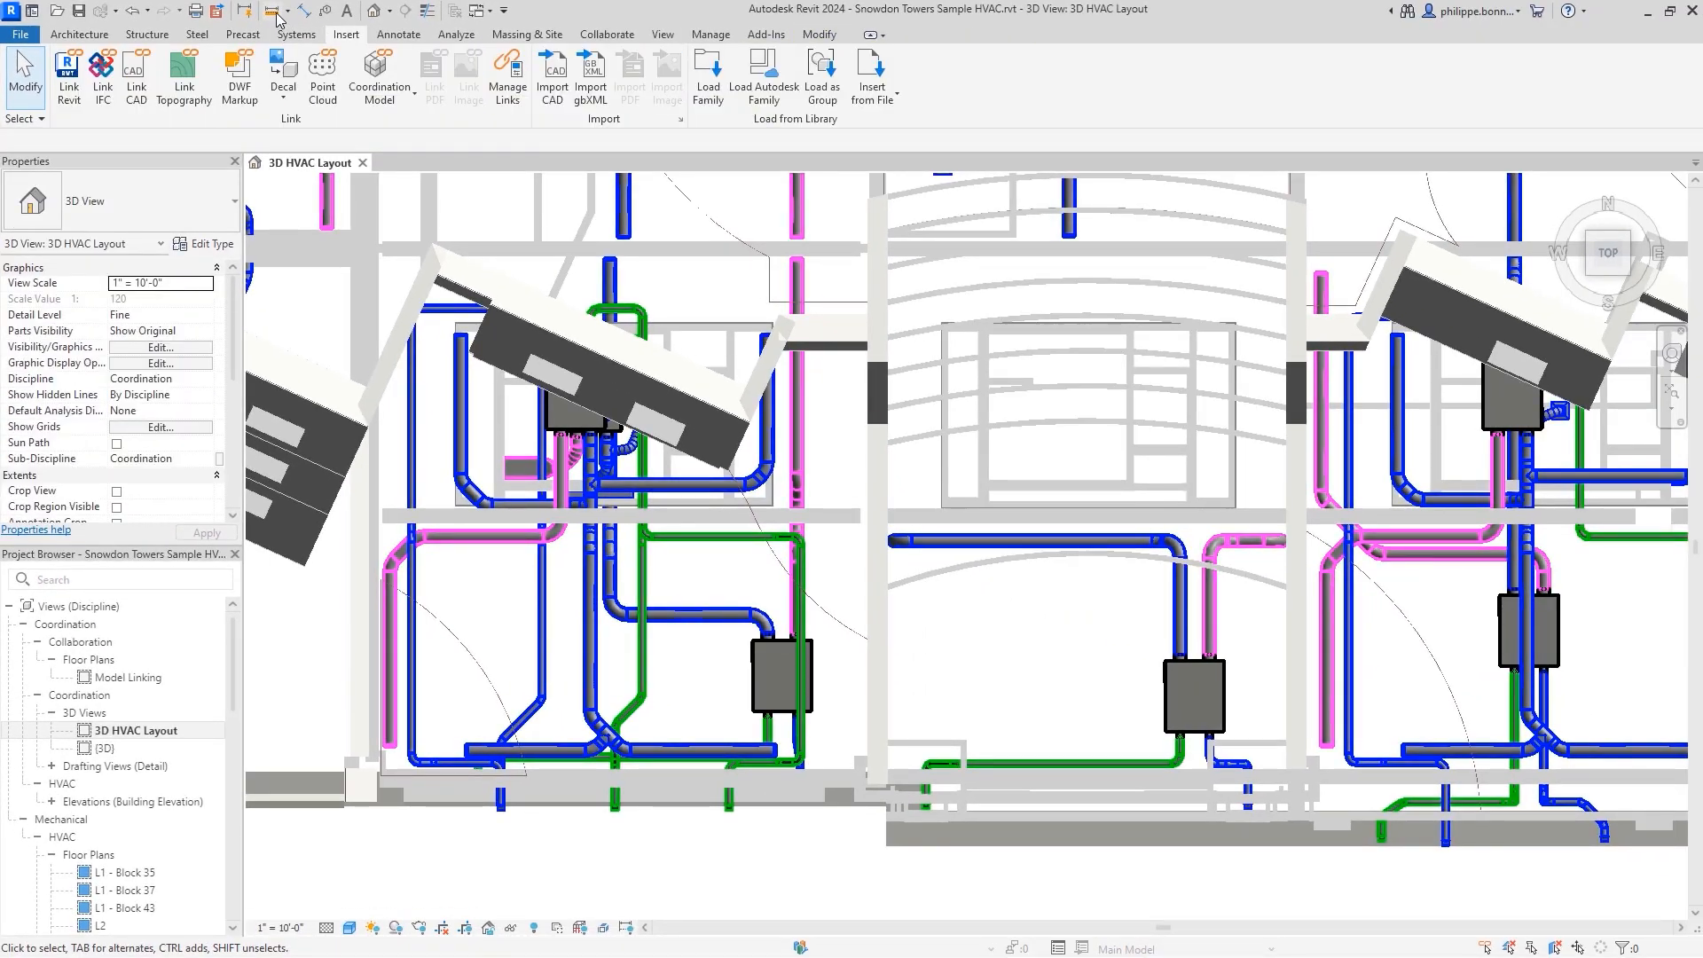
left_click(274, 11)
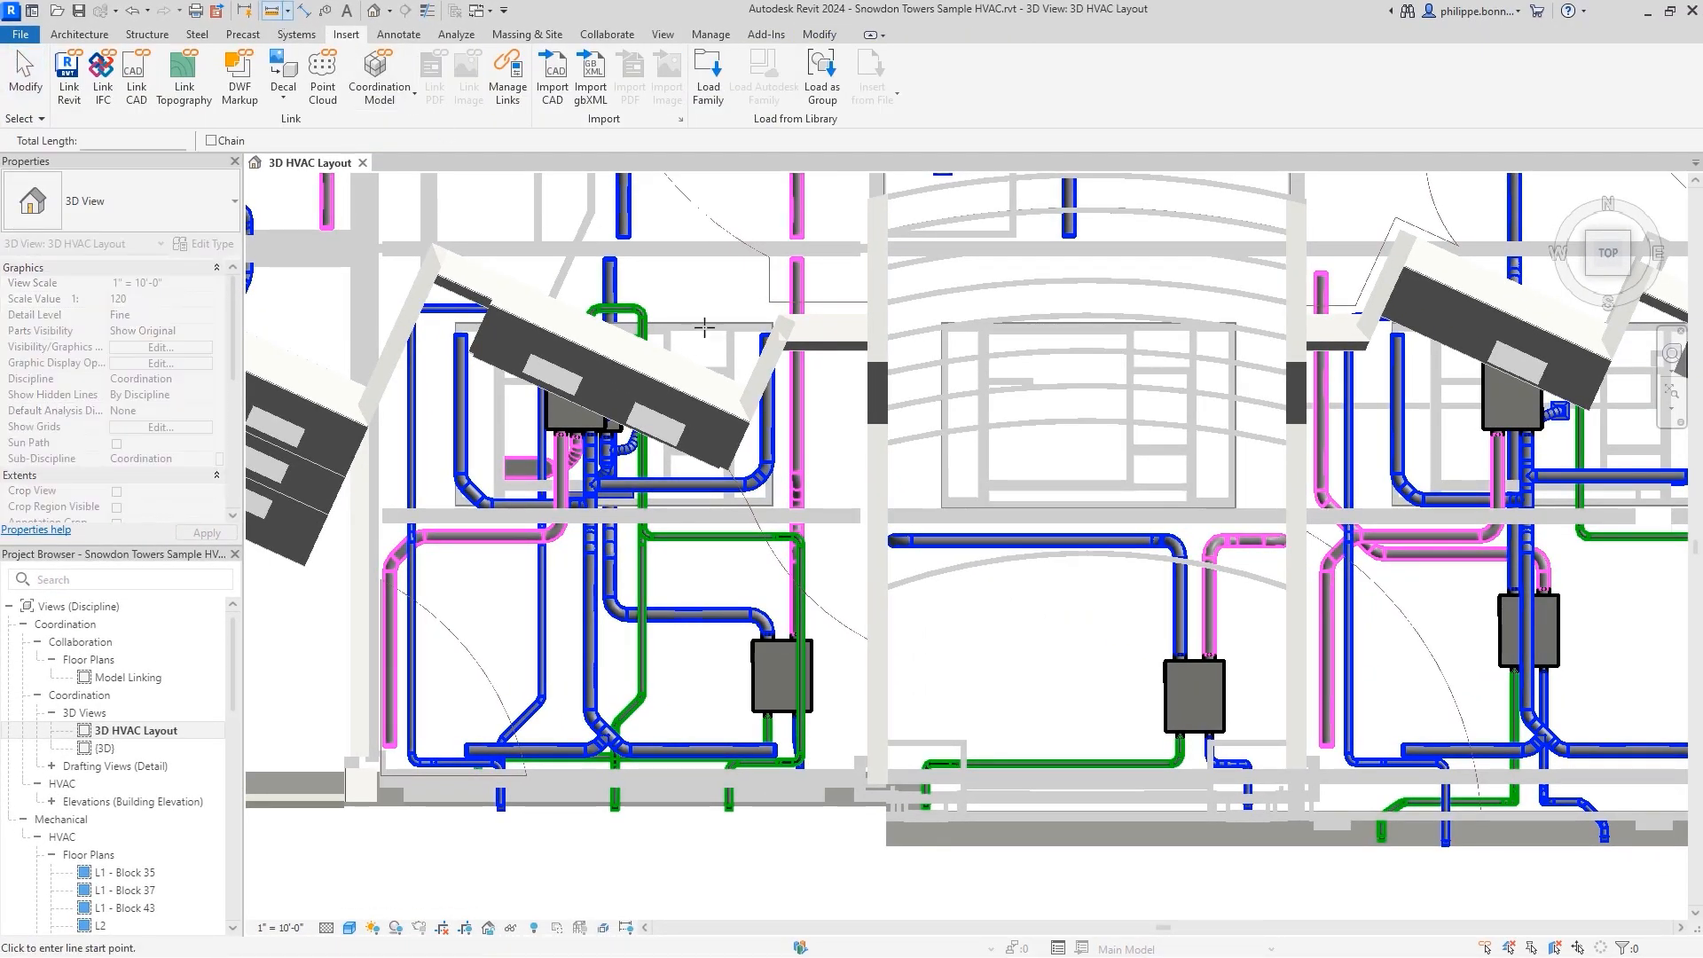
left_click(888, 740)
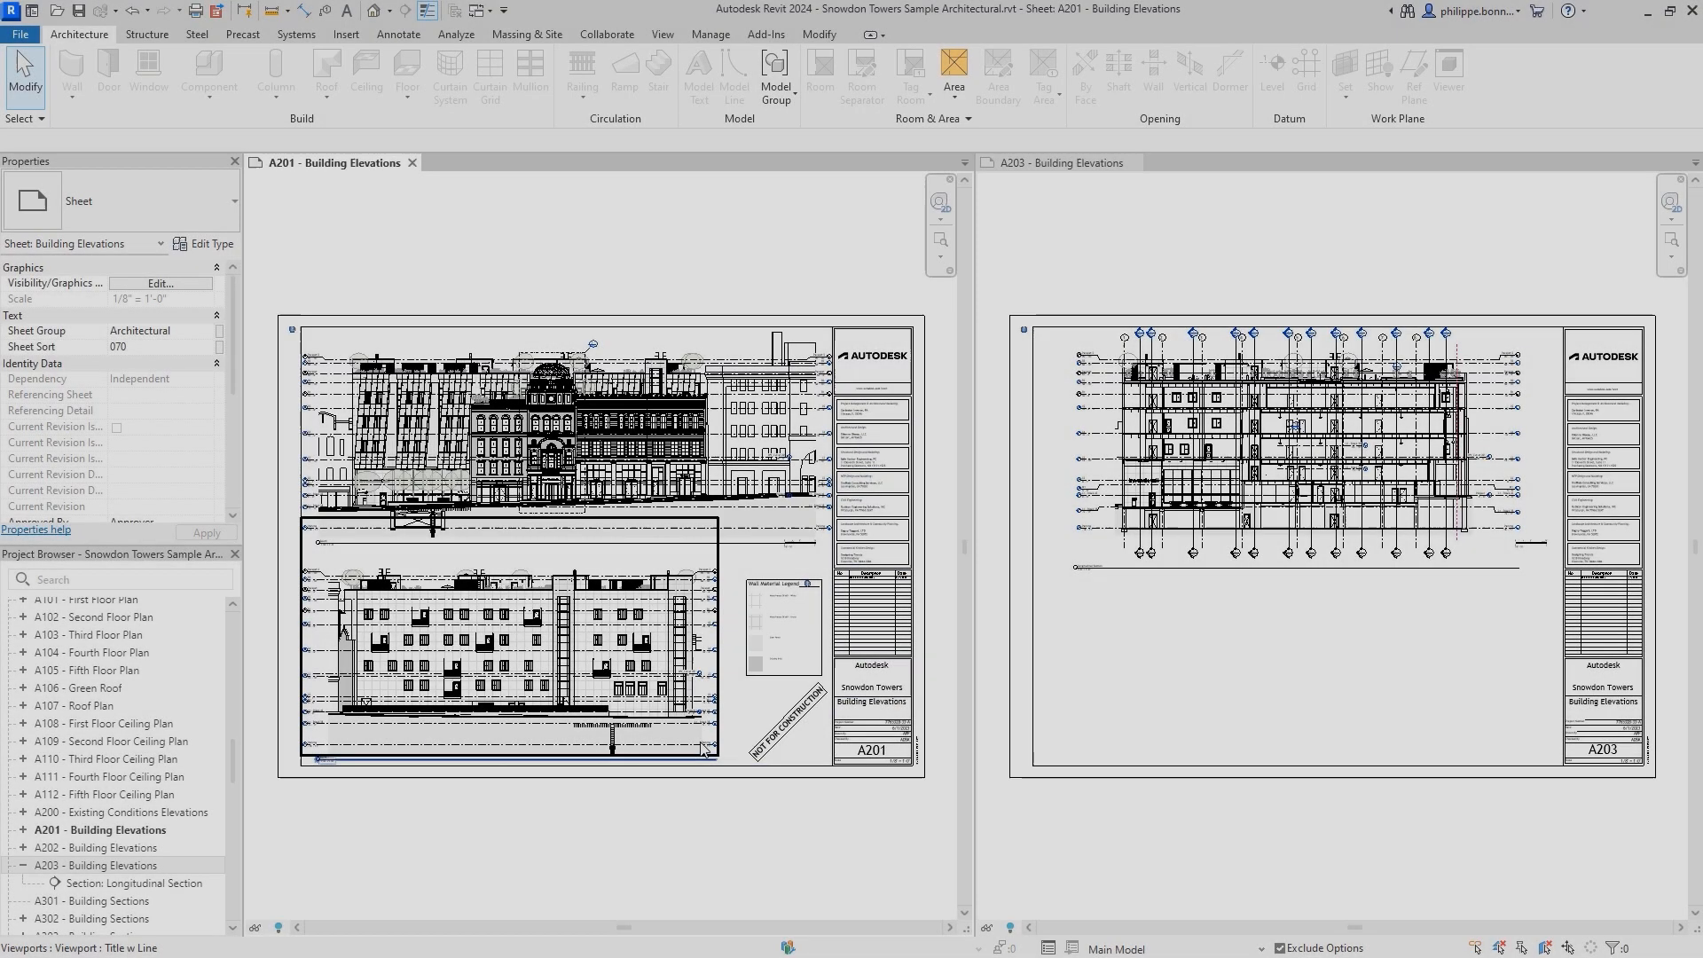
Move the lower elevation viewport, the wall material legend and the NOT FOR CONSTRUCTION note from sheet A201 to sheet A203 - Building Elevations, keeping them aligned.
left_click(736, 714)
left_click(790, 680, "ctrl")
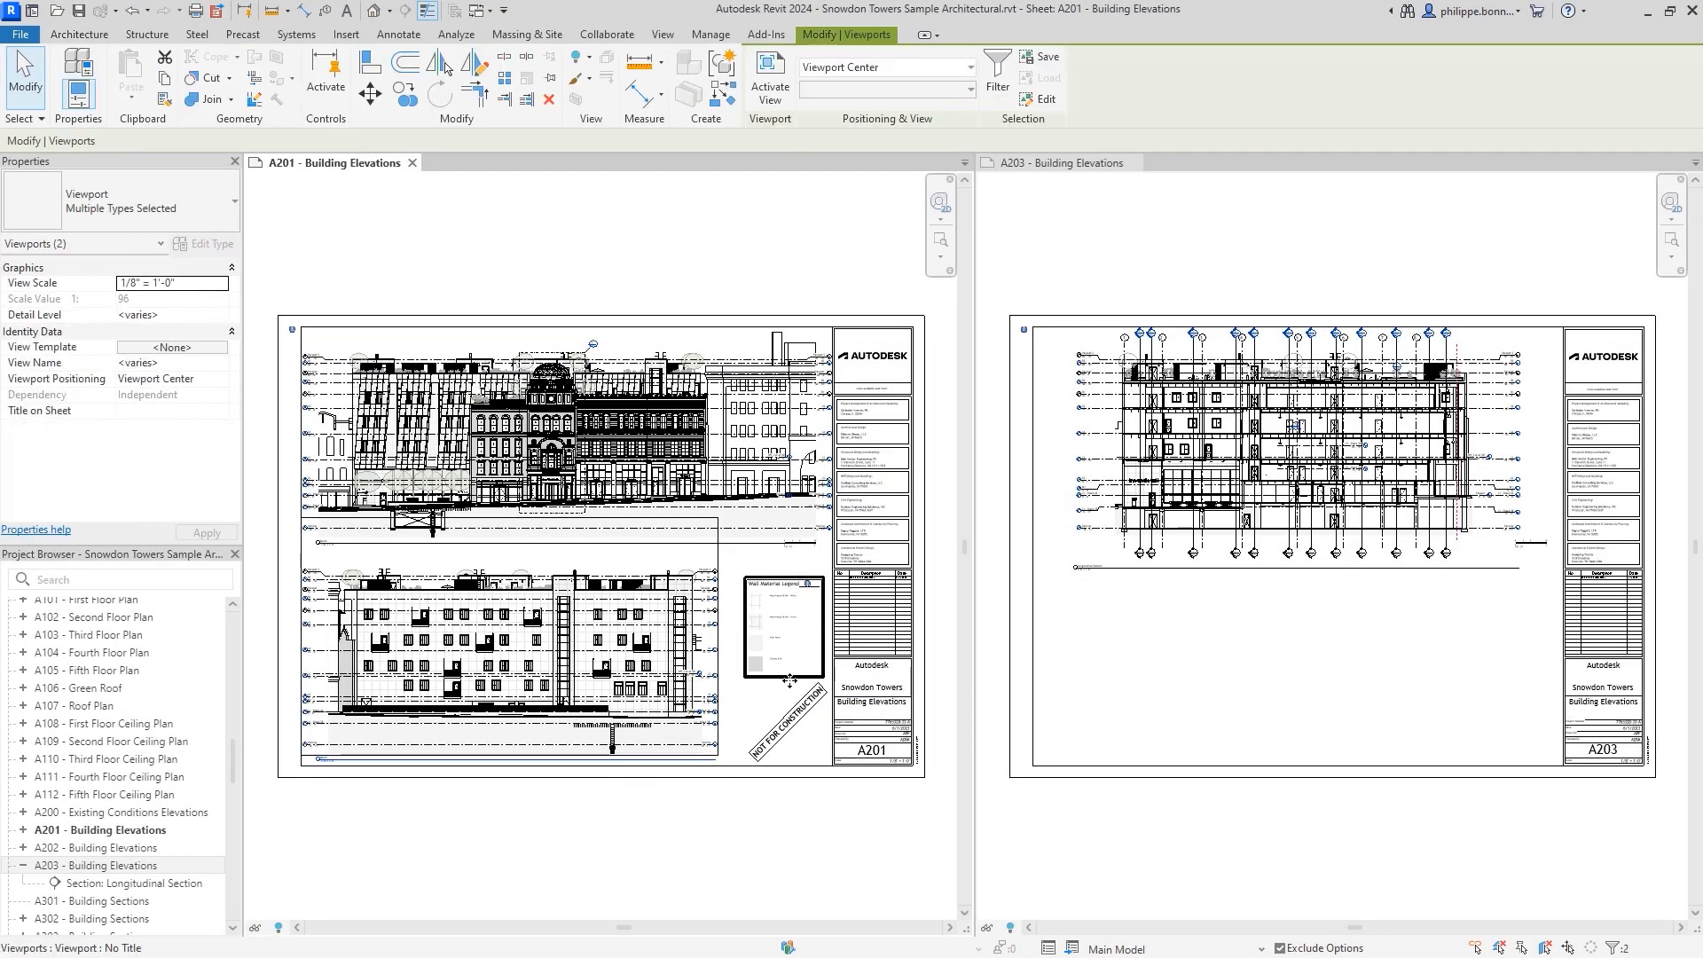
left_click(788, 723, "ctrl")
right_click(802, 801)
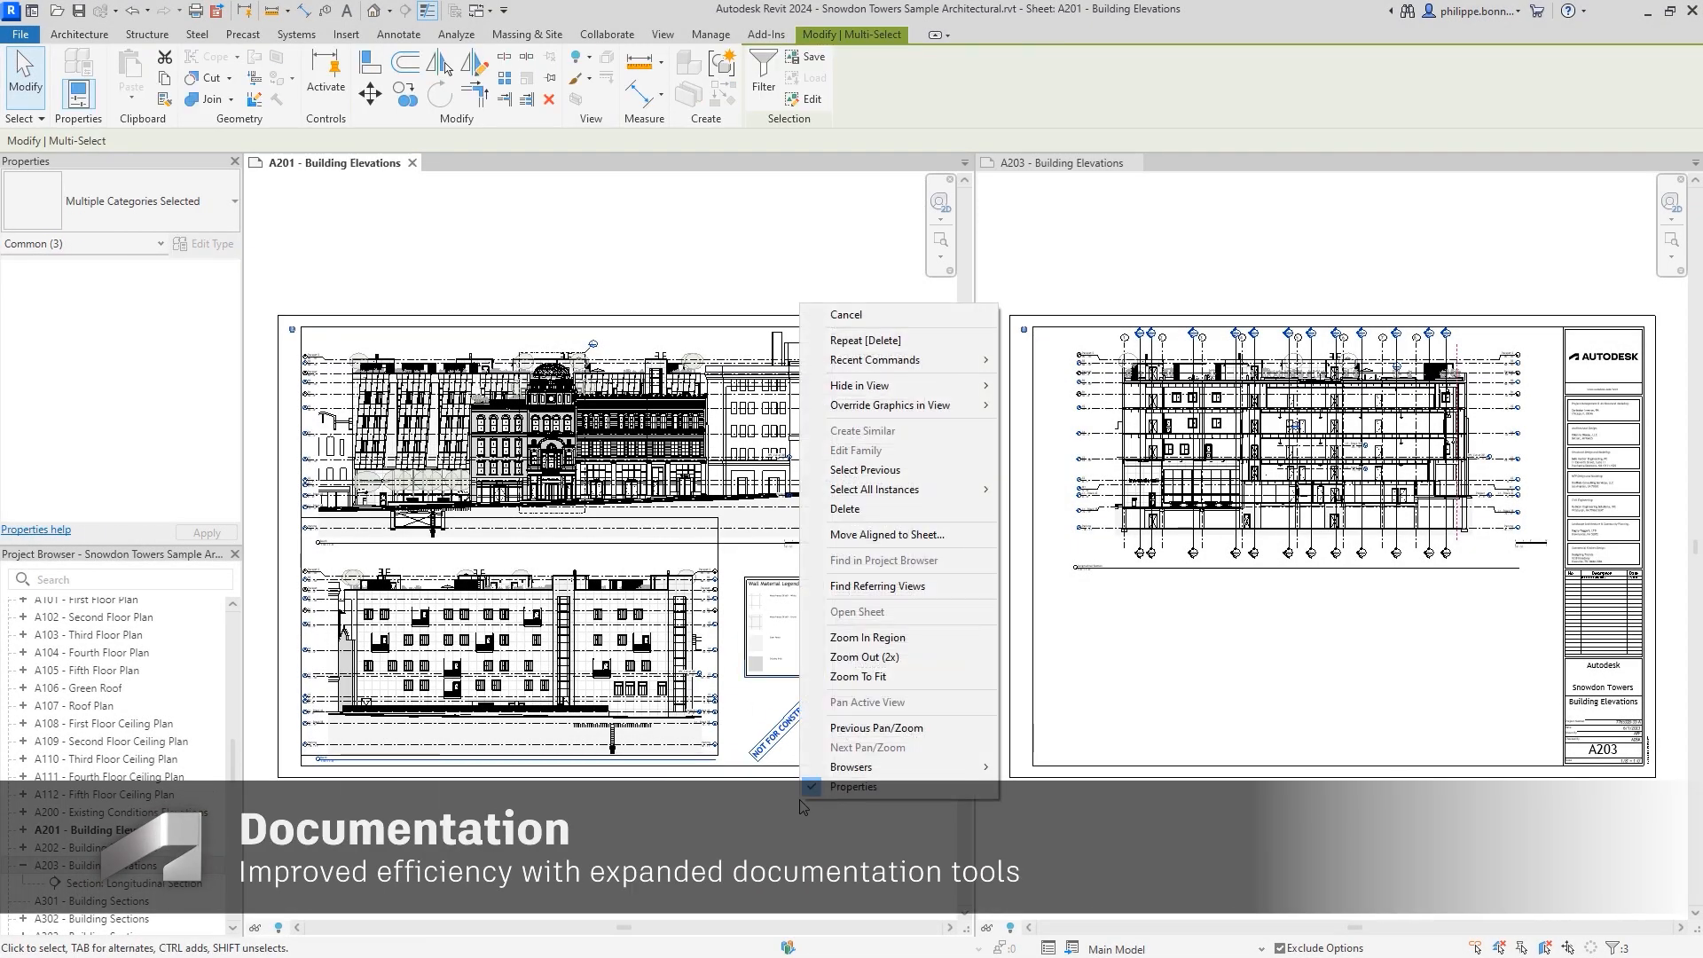
left_click(940, 532)
left_click(860, 558)
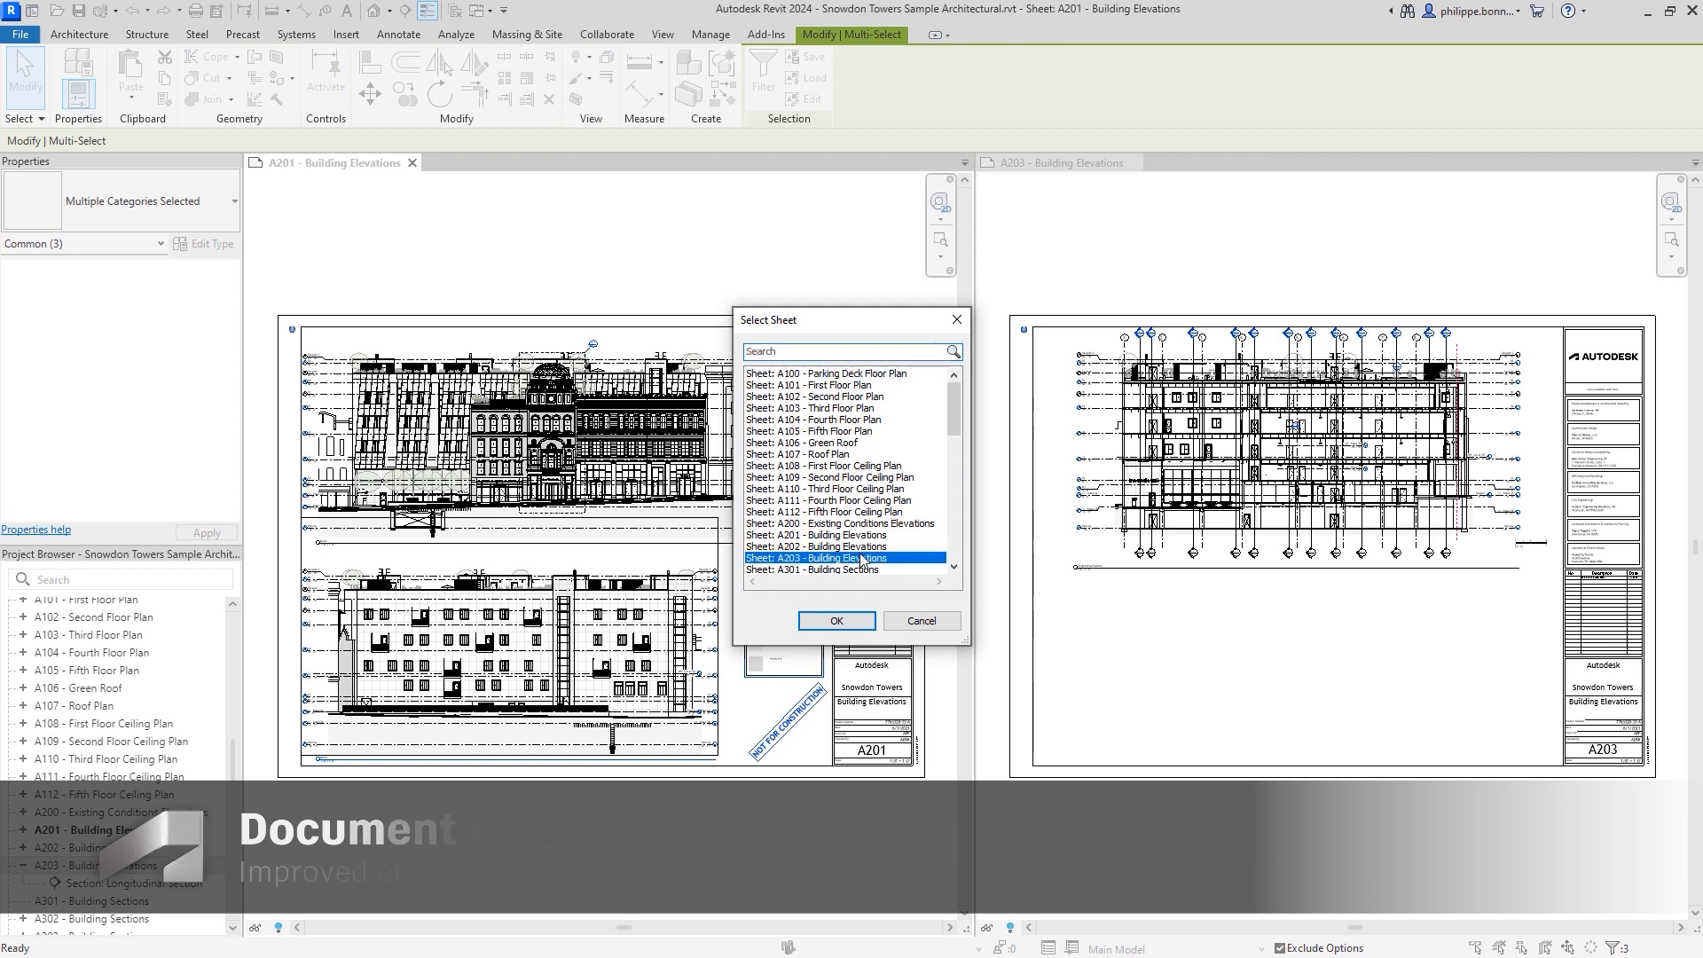
left_click(836, 620)
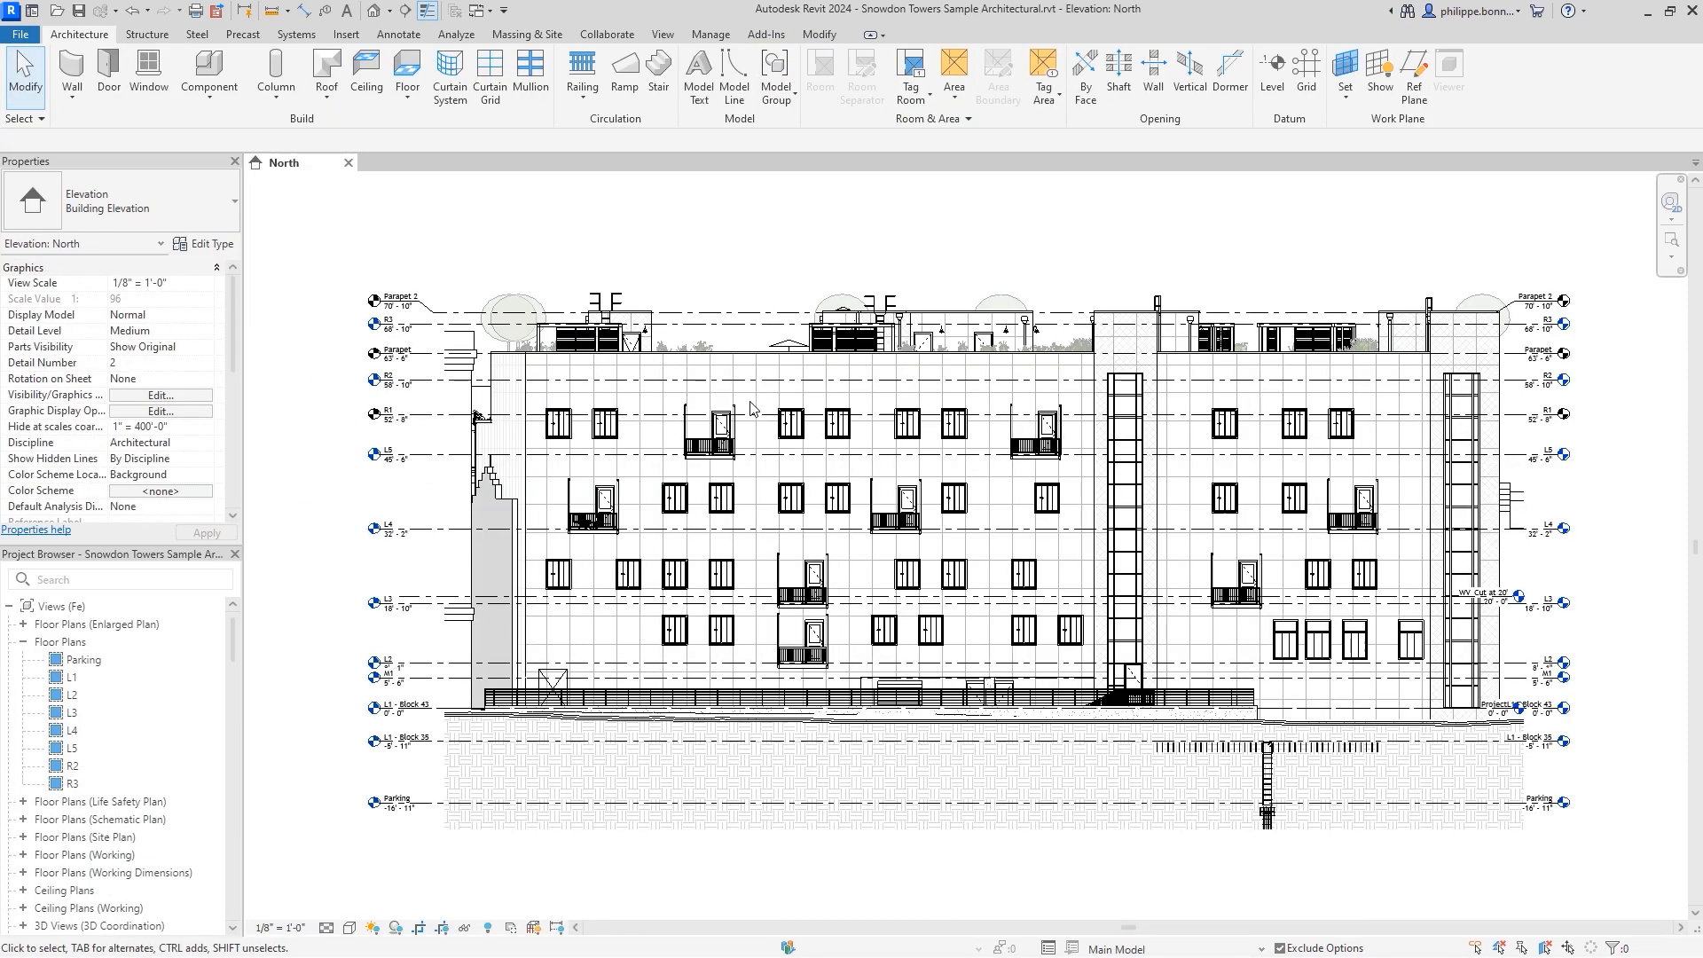
Open the sheet on which the North elevation view is placed.
right_click(751, 407)
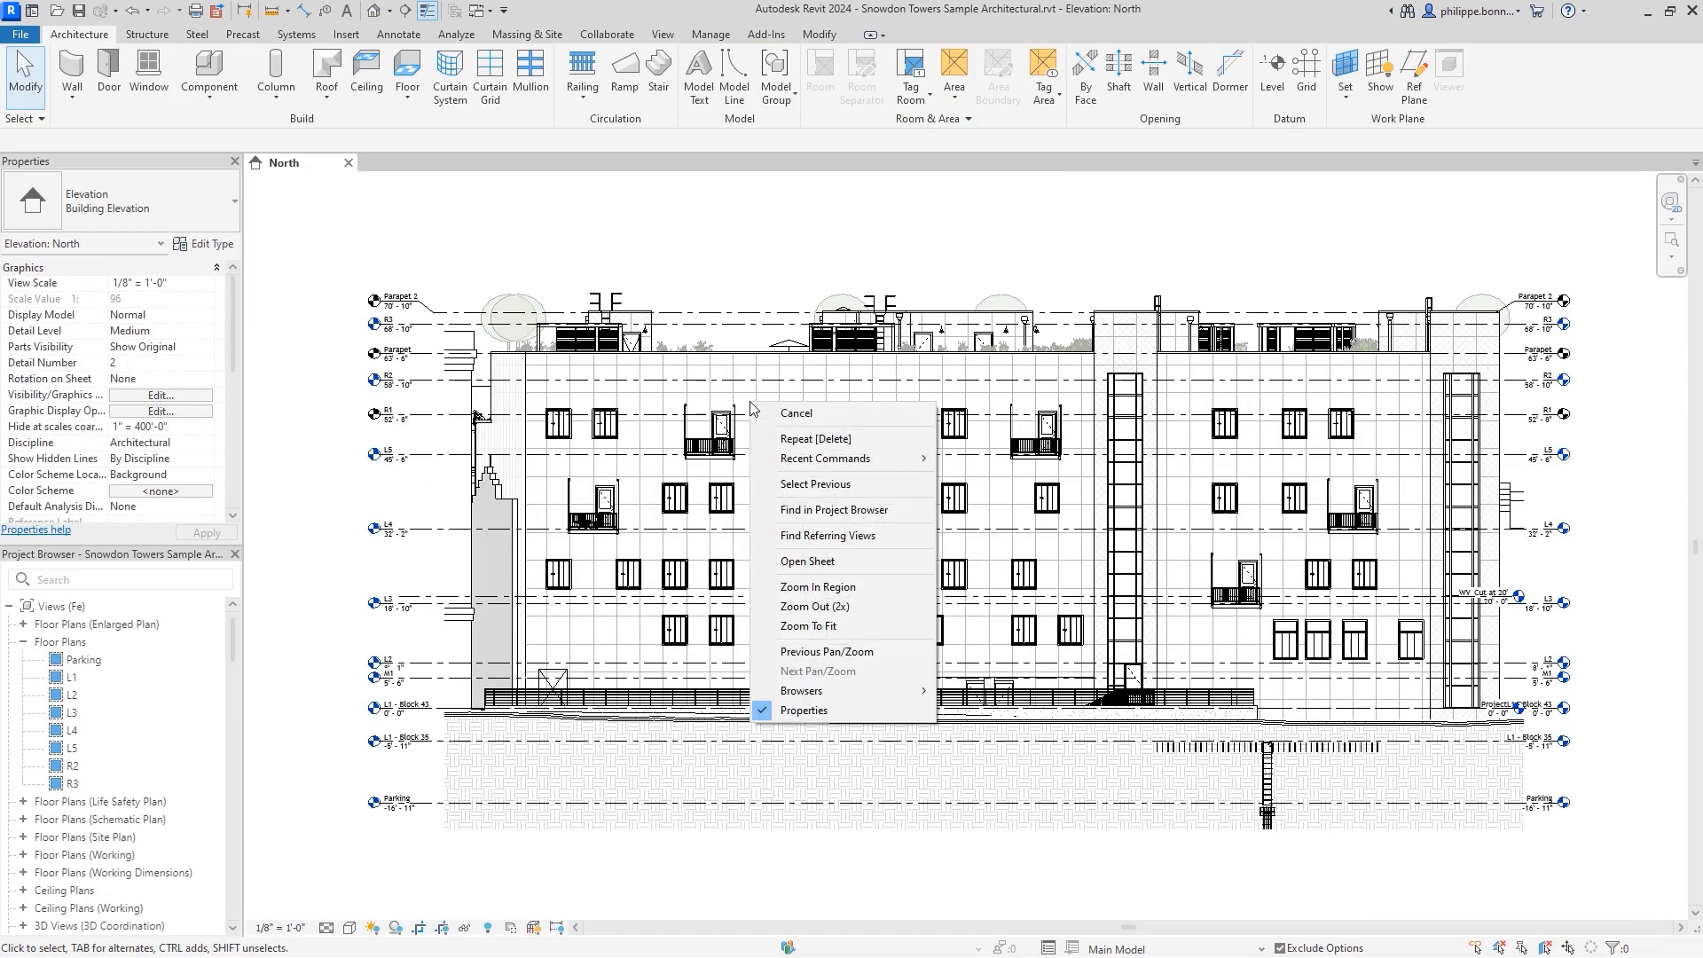
left_click(868, 566)
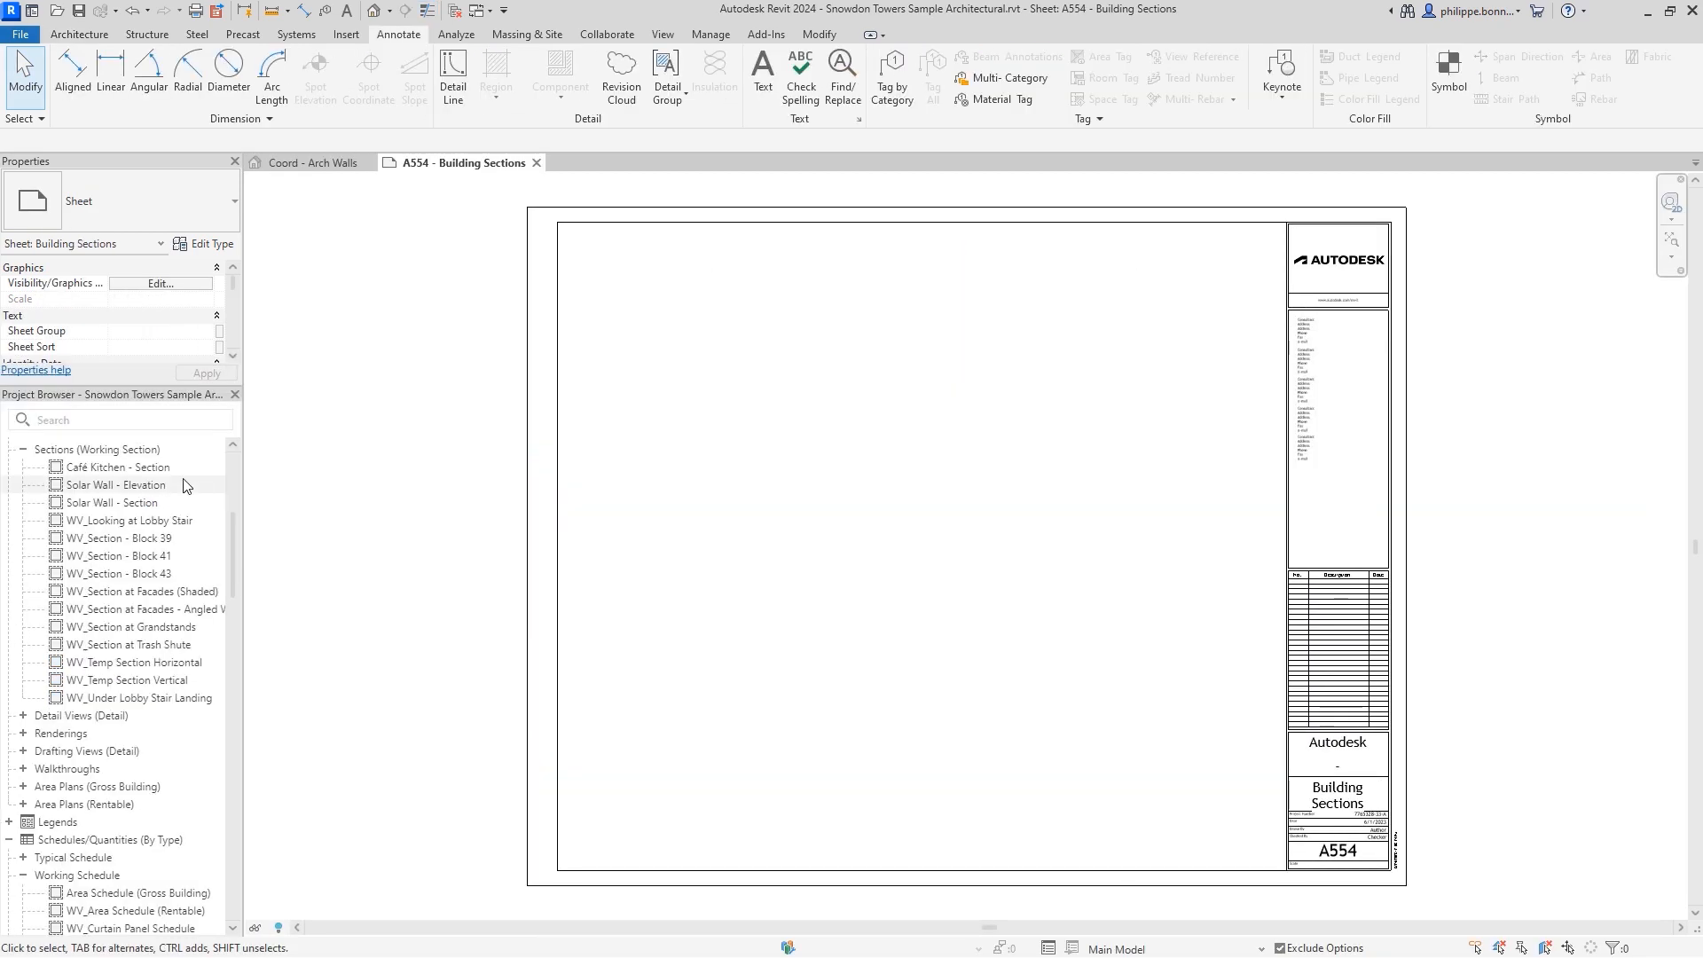
Place Café Kitchen - Section, Solar Wall - Section, the angled WV_Section at Facades view and Area Schedule (Gross Building) together on sheet A554.
left_click(156, 470)
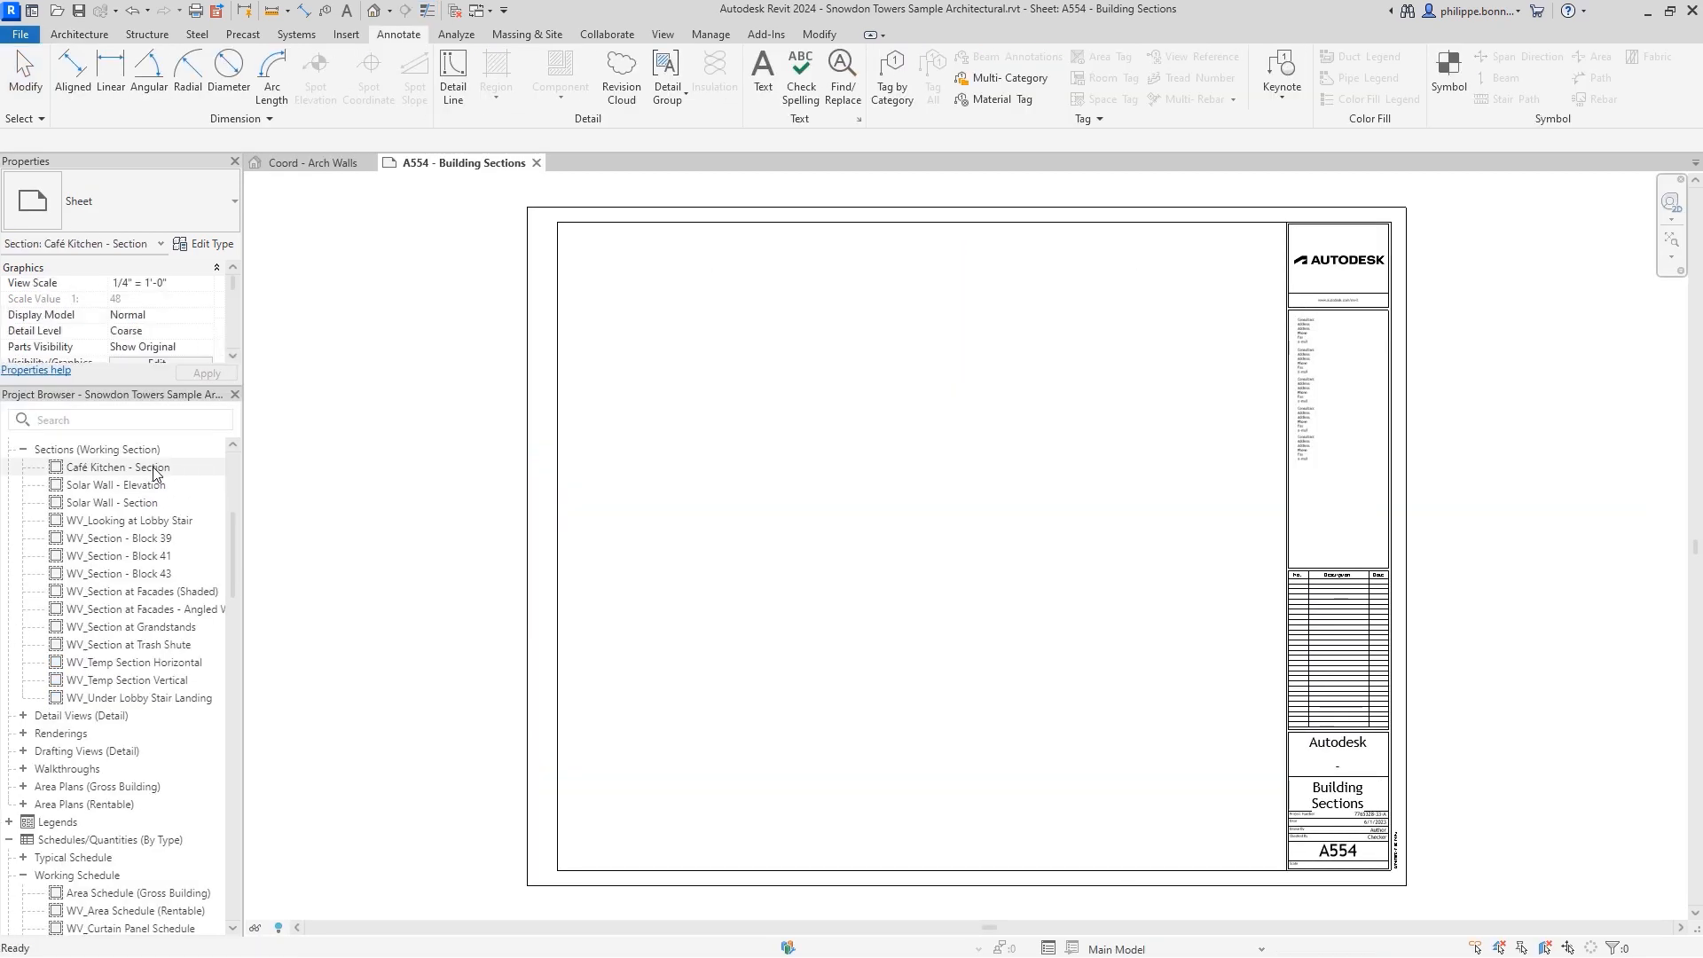
left_click(120, 503, "ctrl")
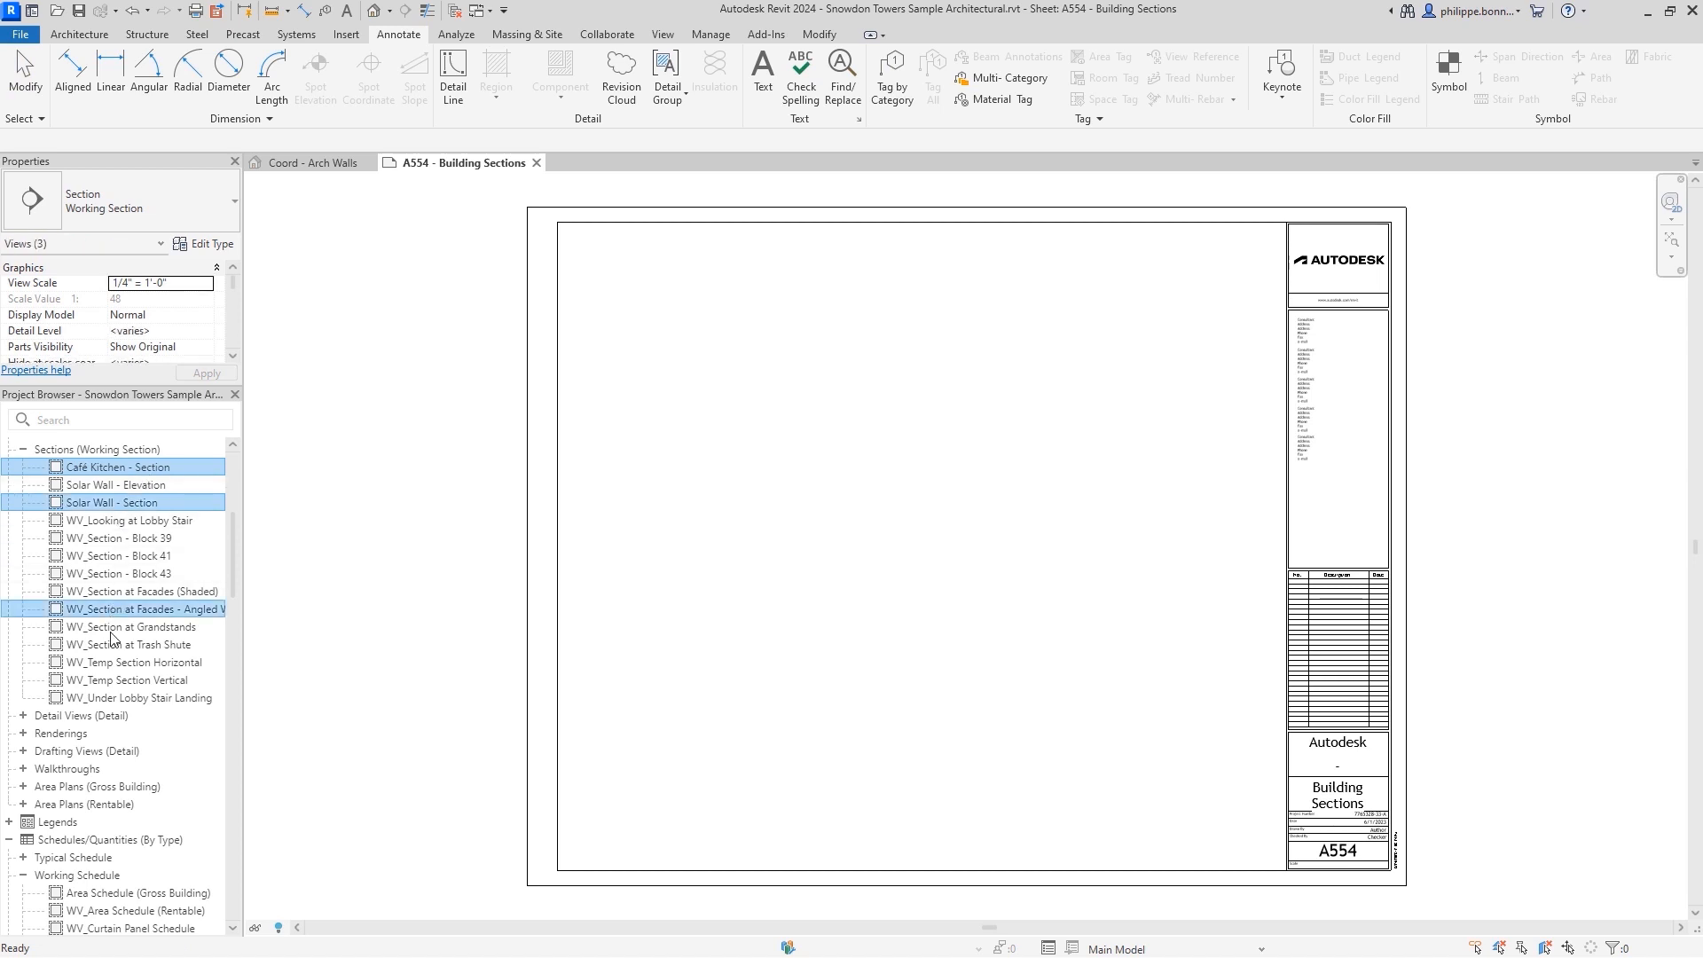
left_click(109, 892, "ctrl")
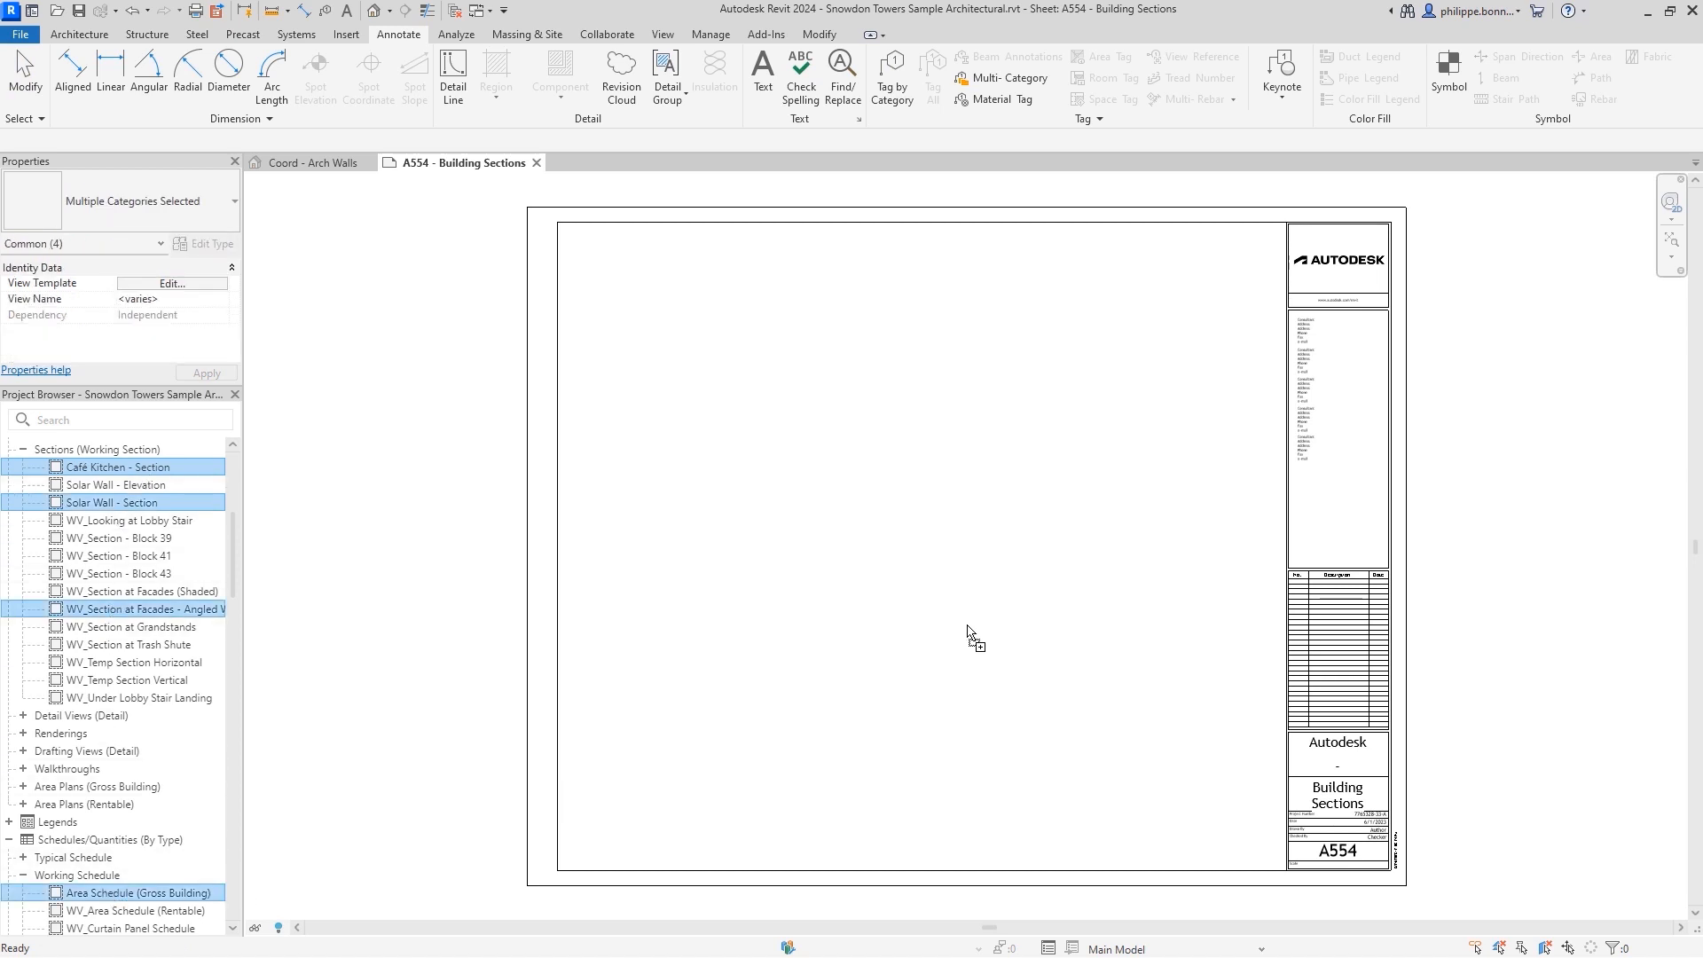
left_click_drag(966, 632, 969, 806)
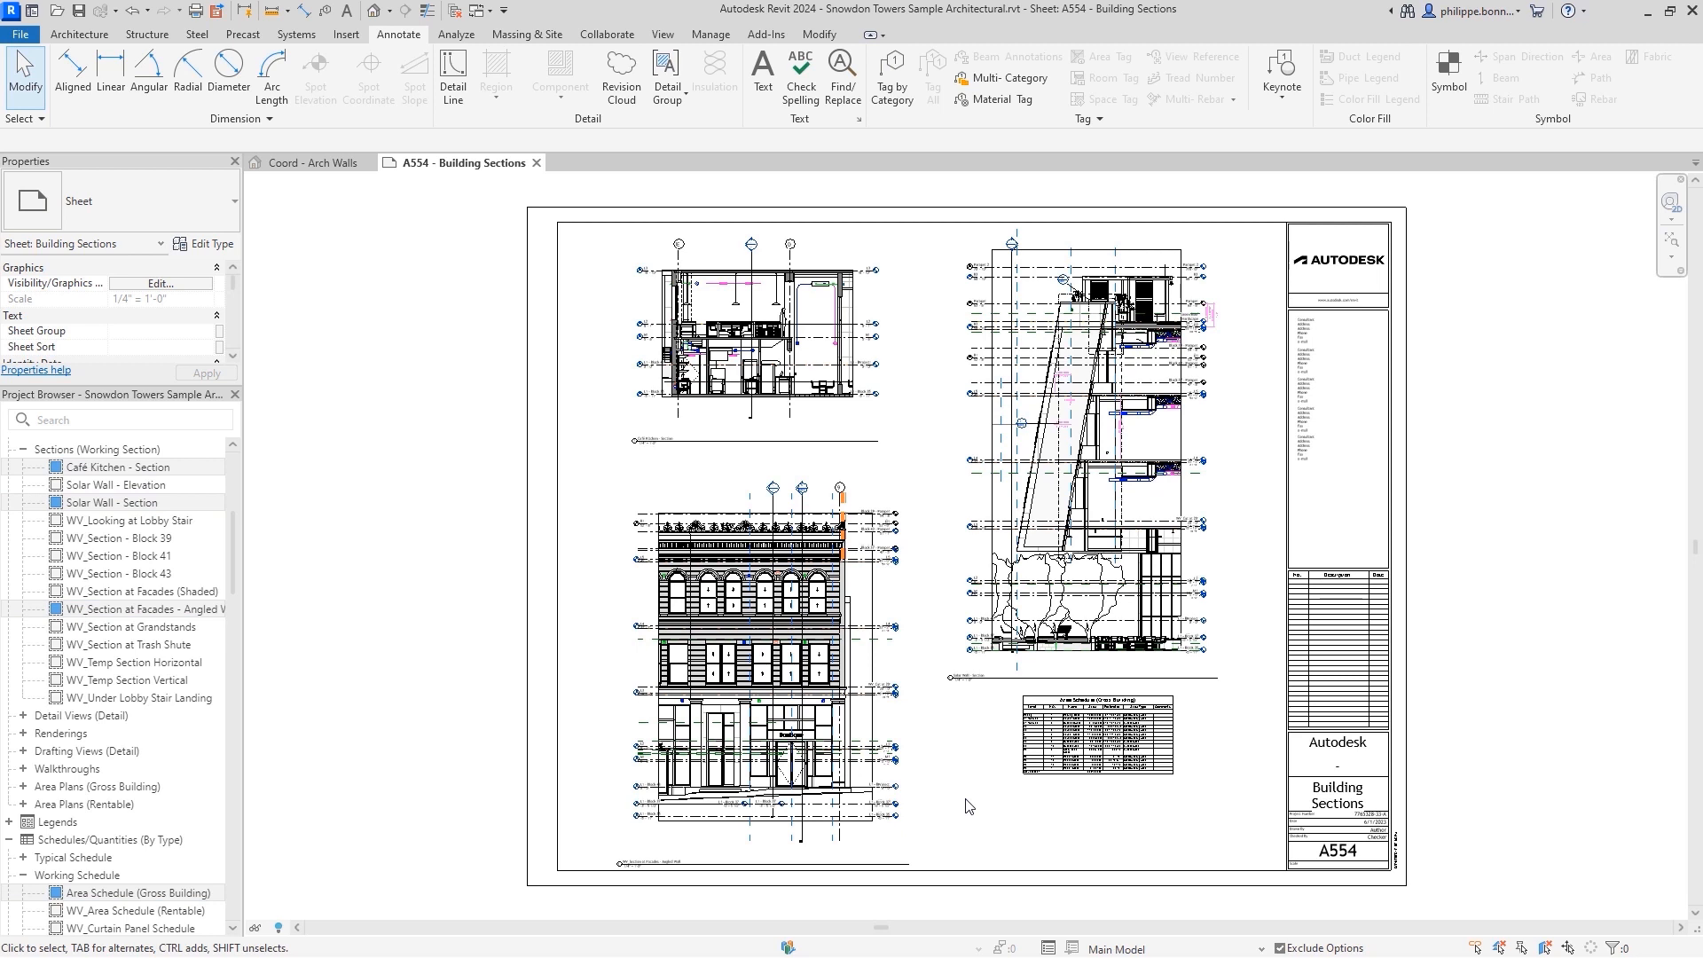
Set Resize Rows to All for the area schedule placed on sheet A554 and apply the row height.
left_click(1038, 740)
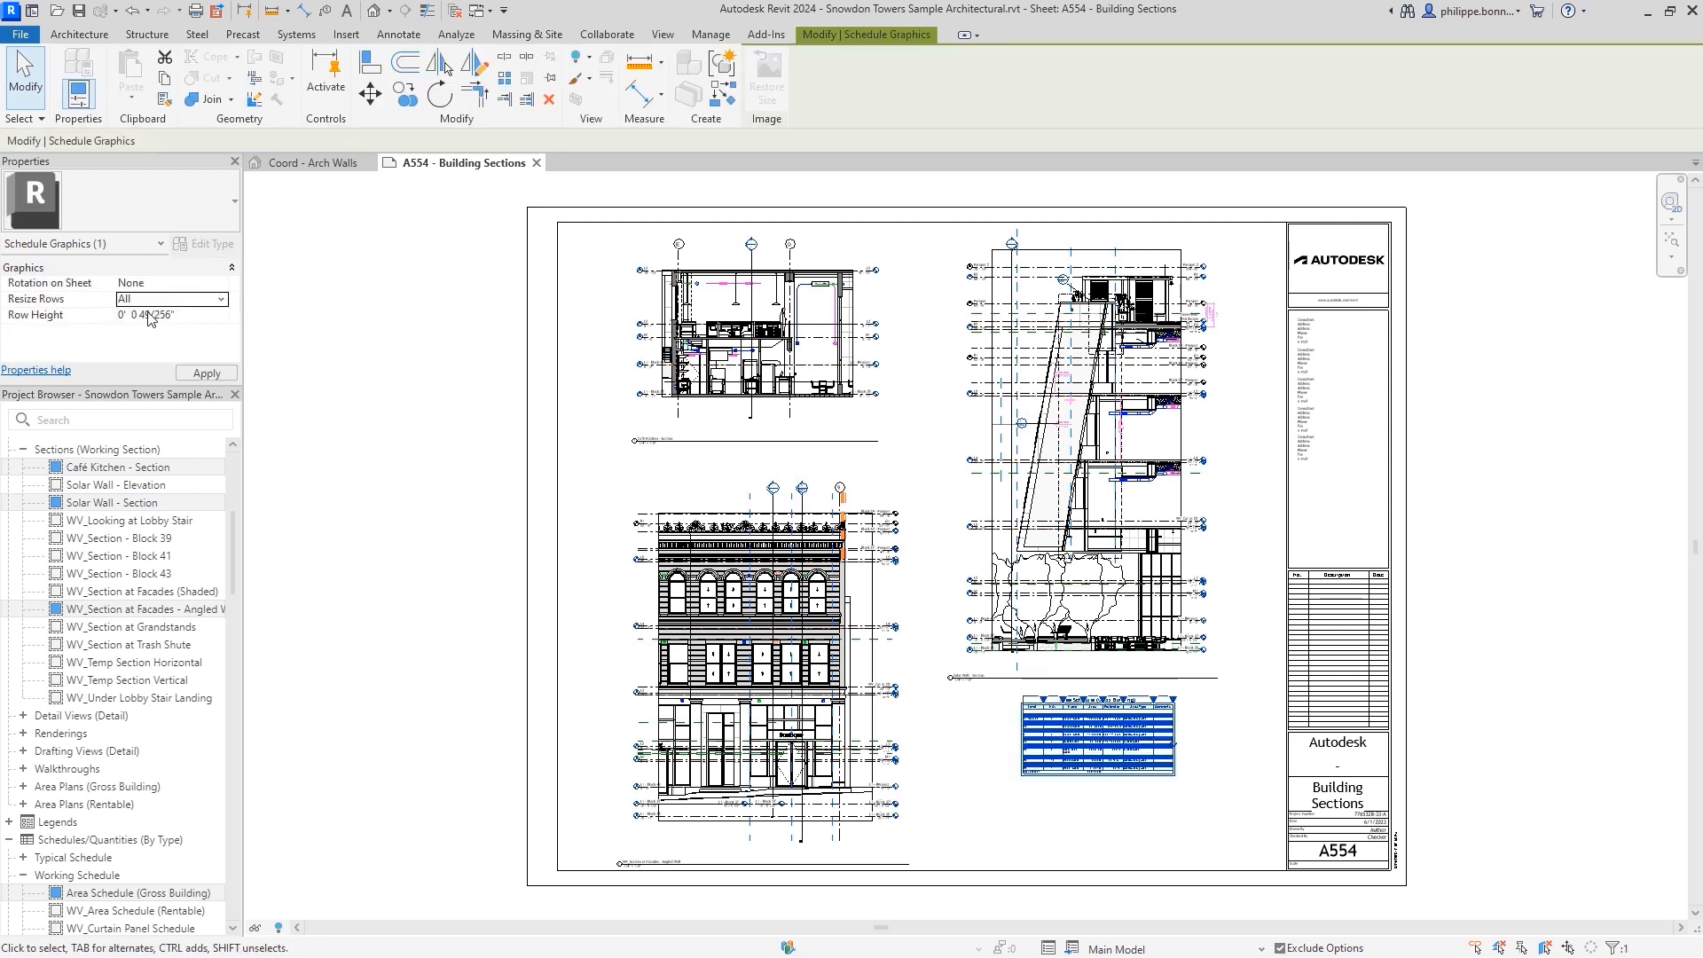
left_click(205, 373)
left_click(338, 422)
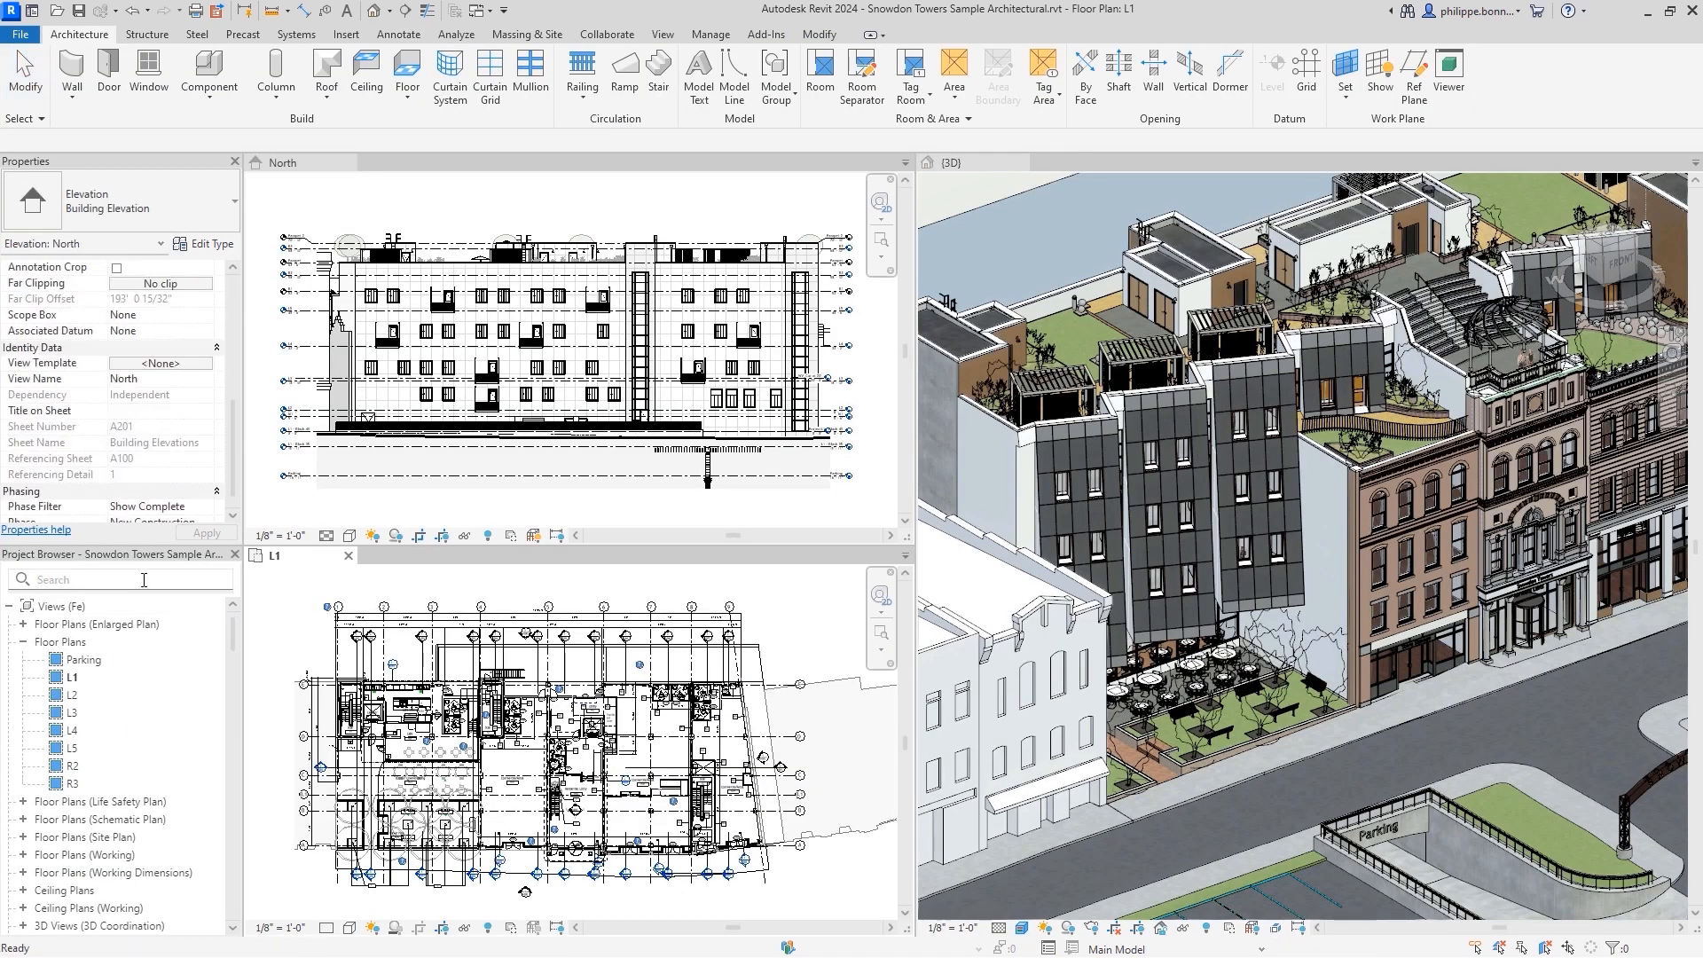
Search the project's views for "Kitchen".
type("Kitchen")
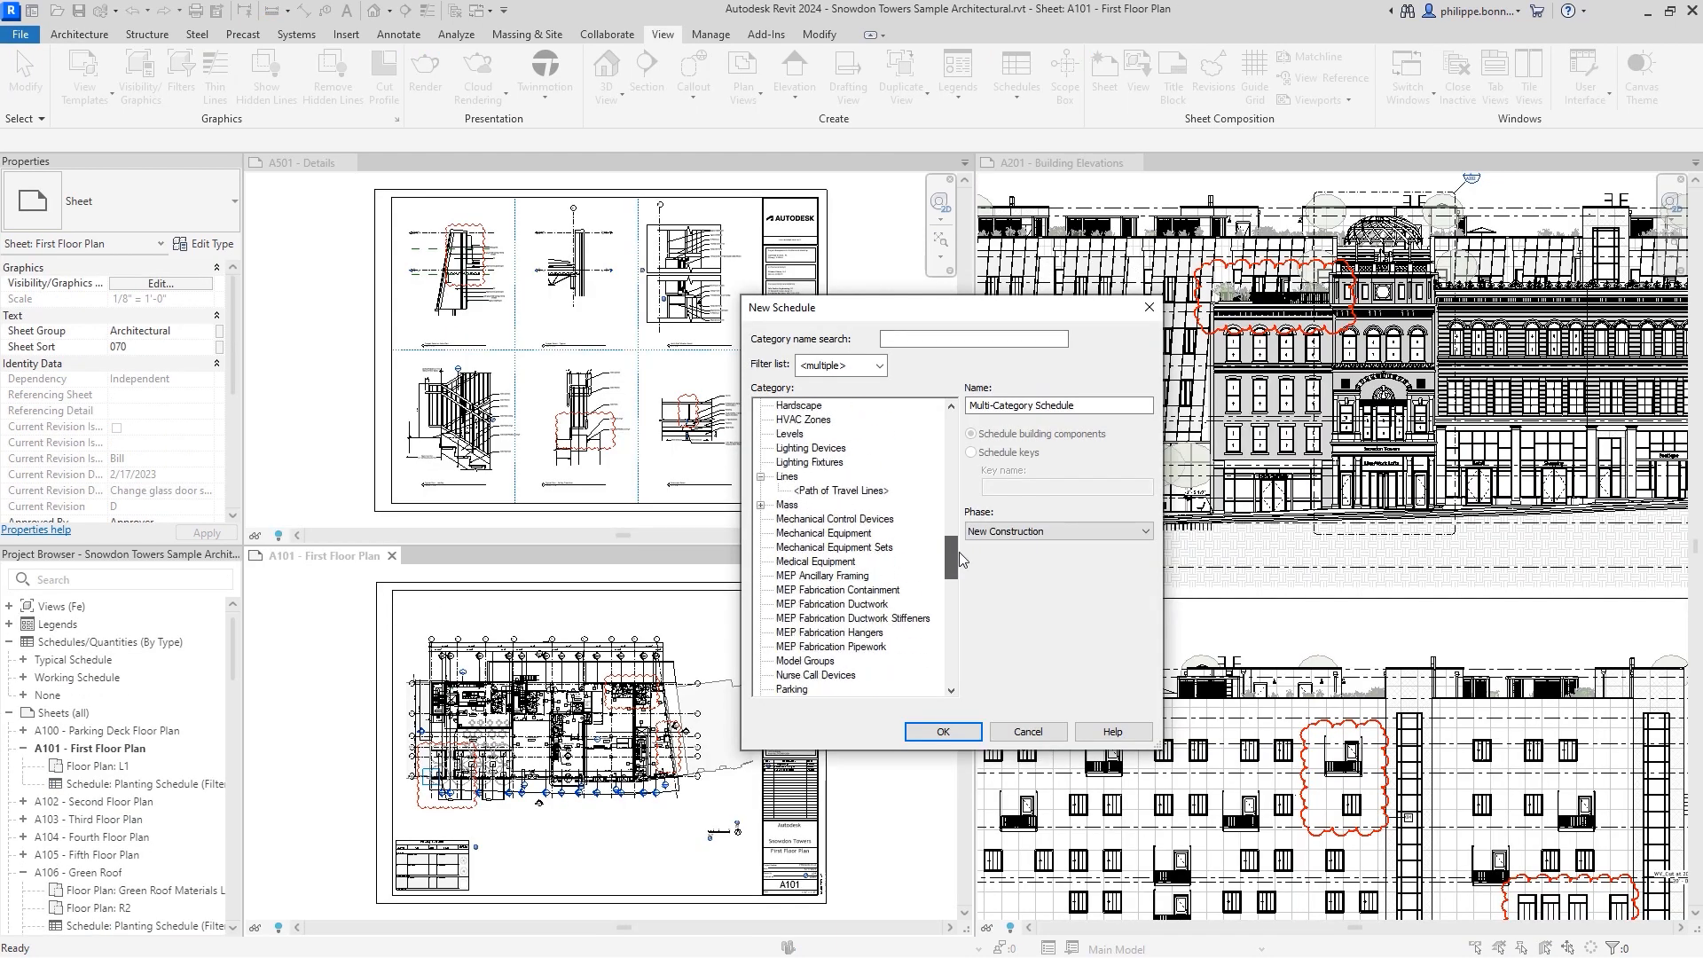
Create a new schedule for the Revision Clouds category, named Revision Cloud Schedule.
scroll(841, 532, "down", 4)
left_click(840, 533)
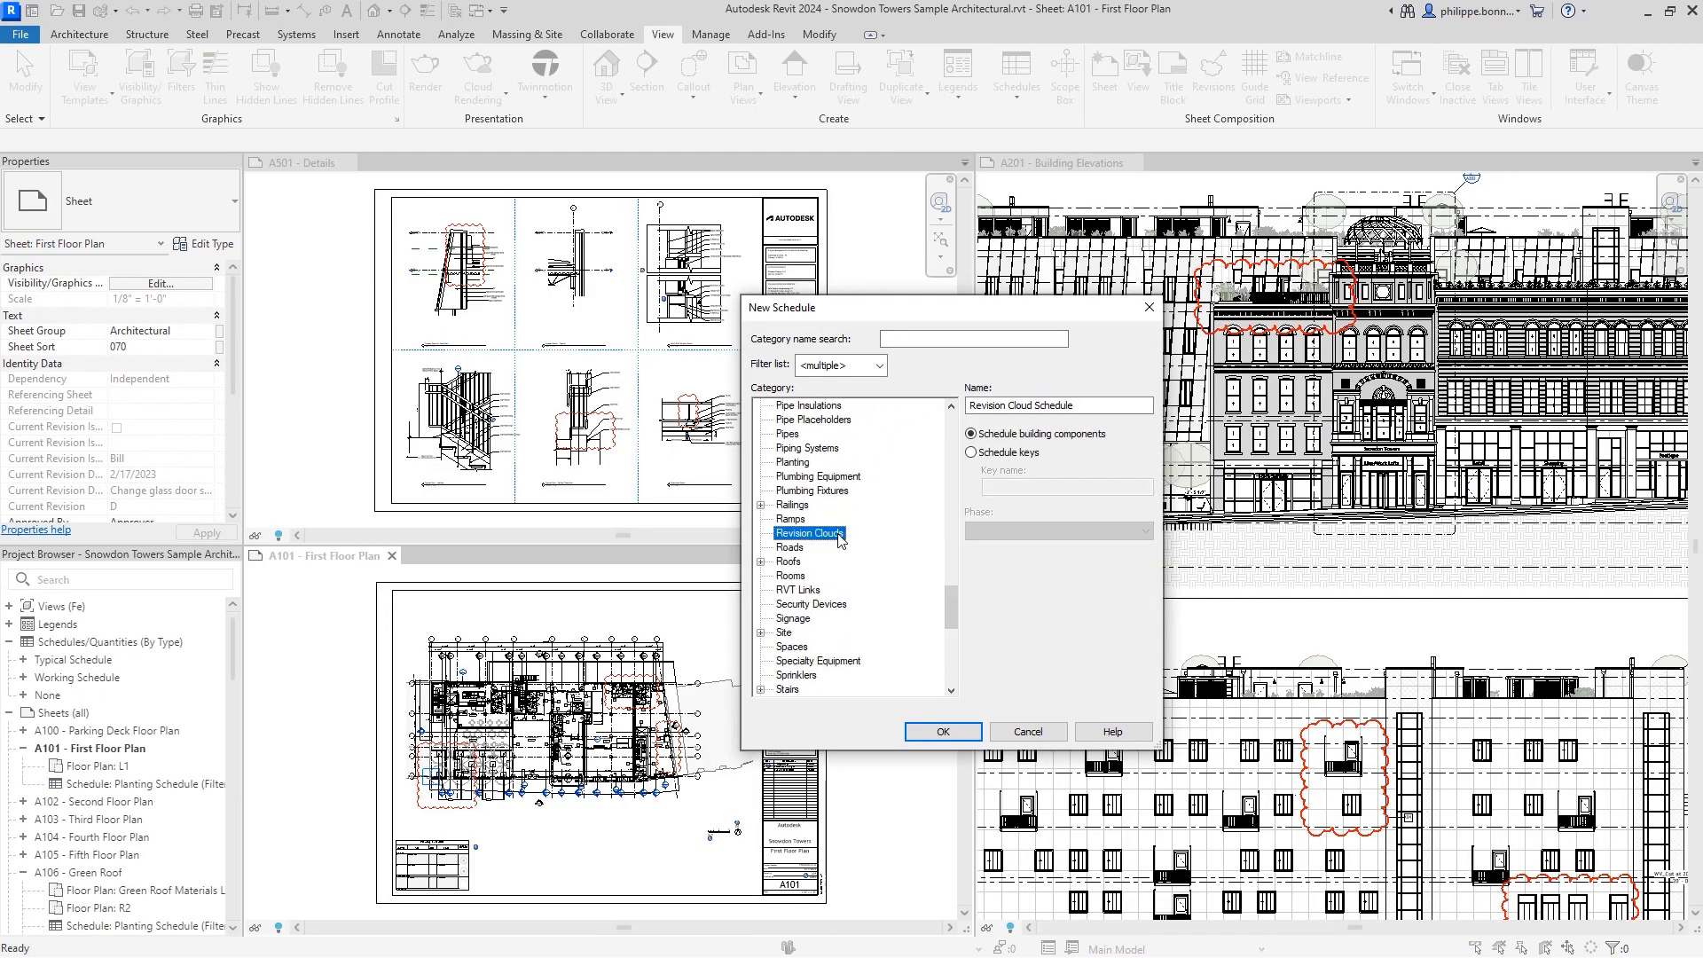
left_click(943, 731)
Choose Revision Number, Issued by, Revision Date and Revision Description from the Revision fields for the revision cloud schedule.
left_click(883, 340)
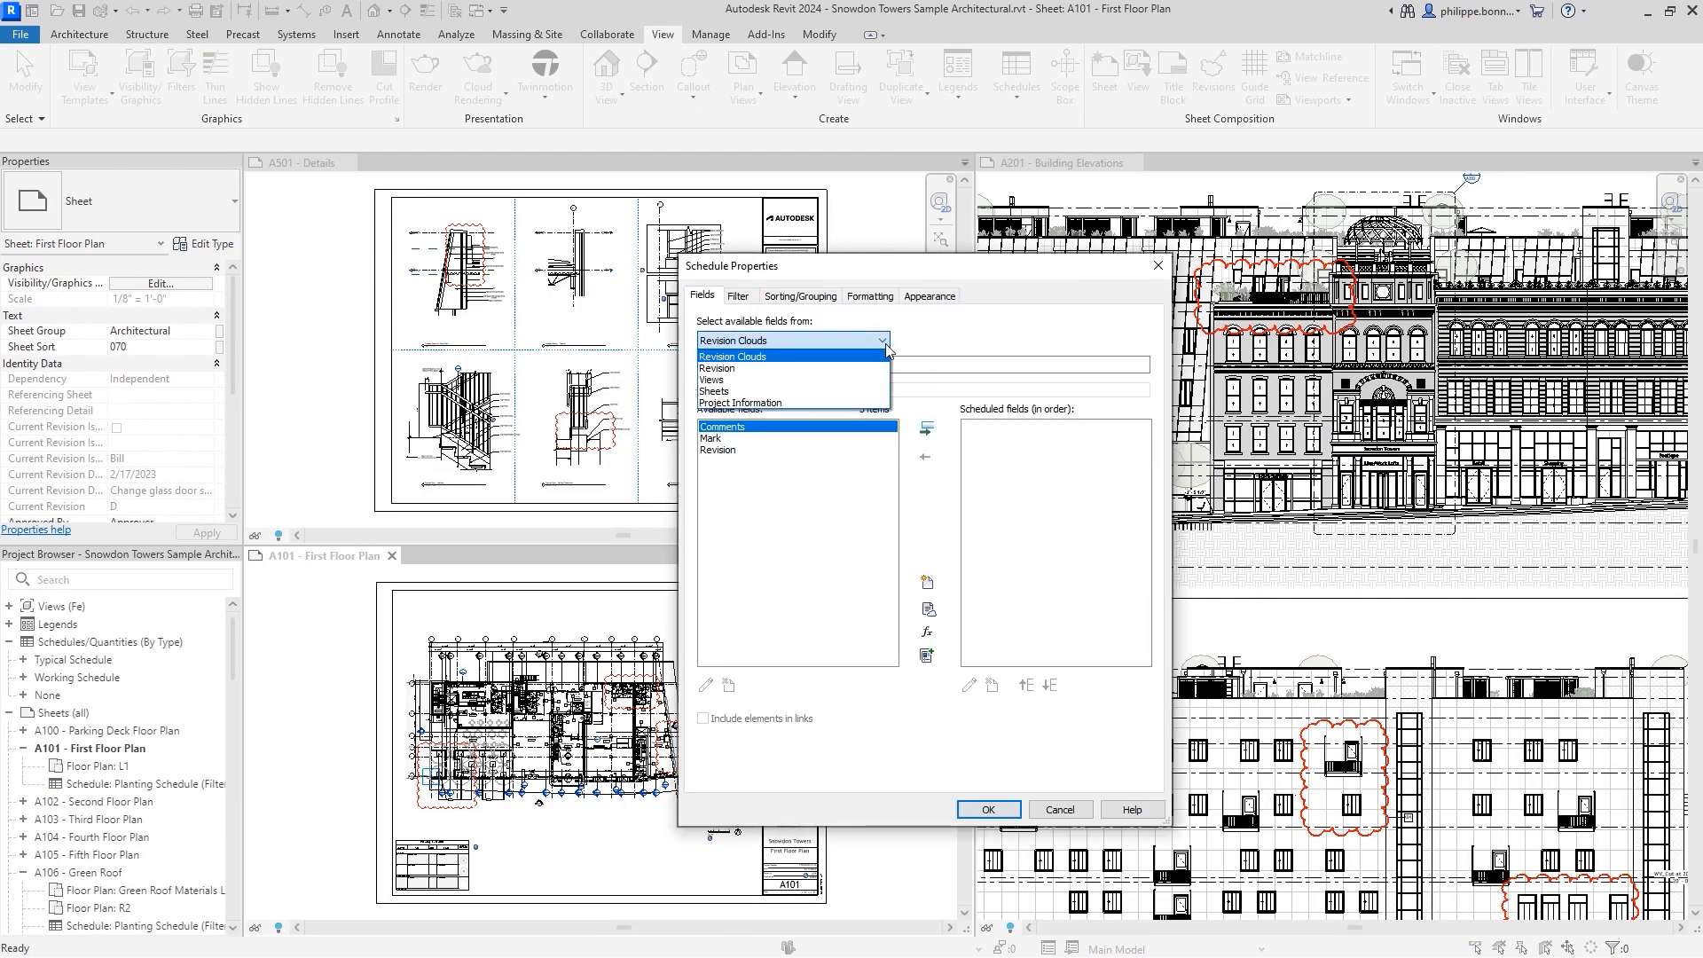
left_click(821, 369)
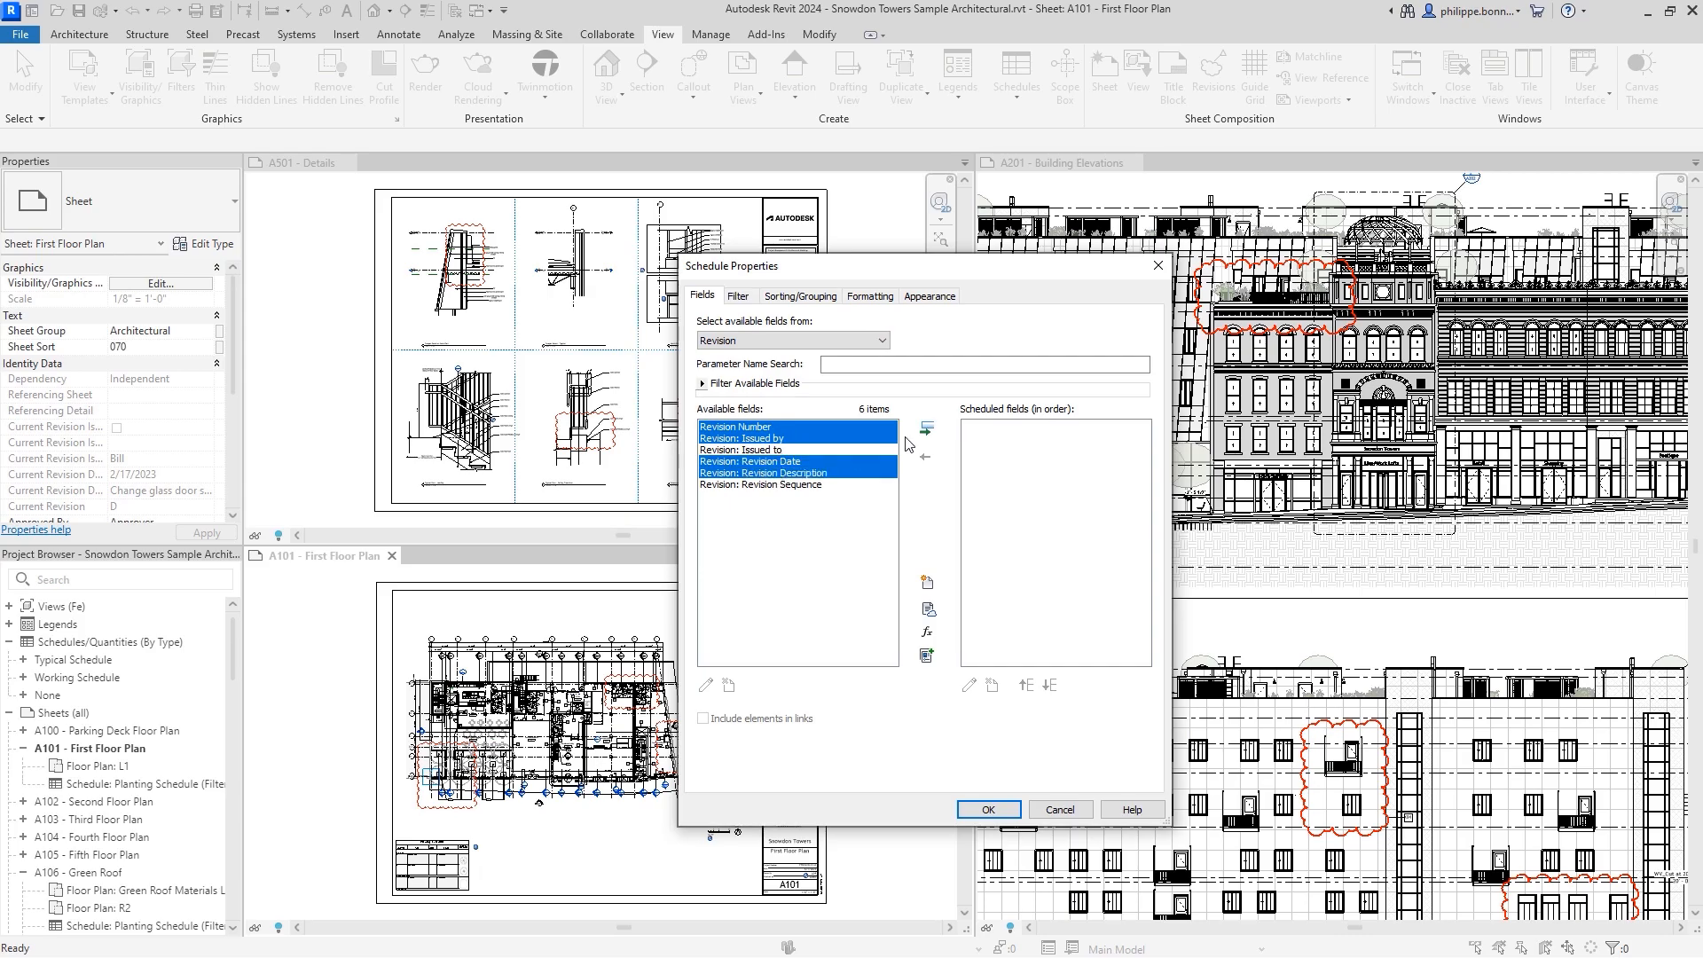